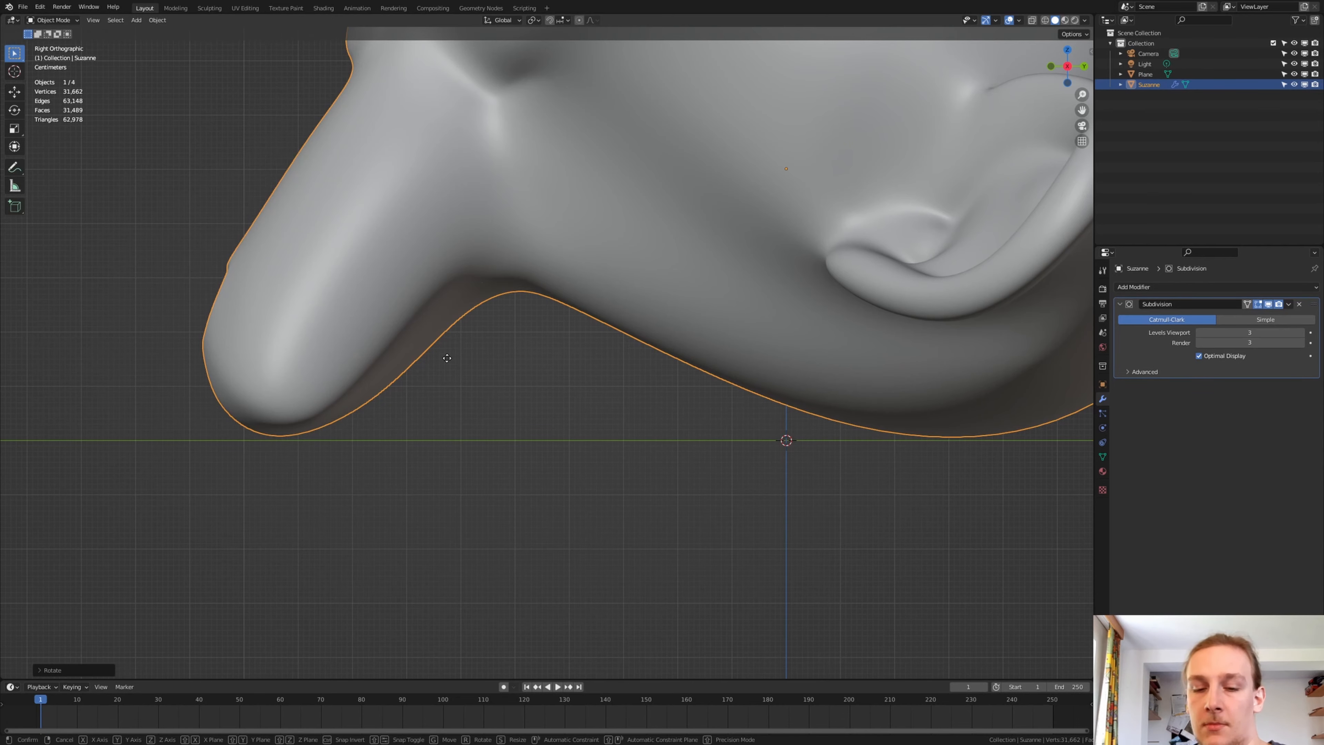
Lower the Suzanne head until its underside rests on the floor plane.
left_click(442, 366)
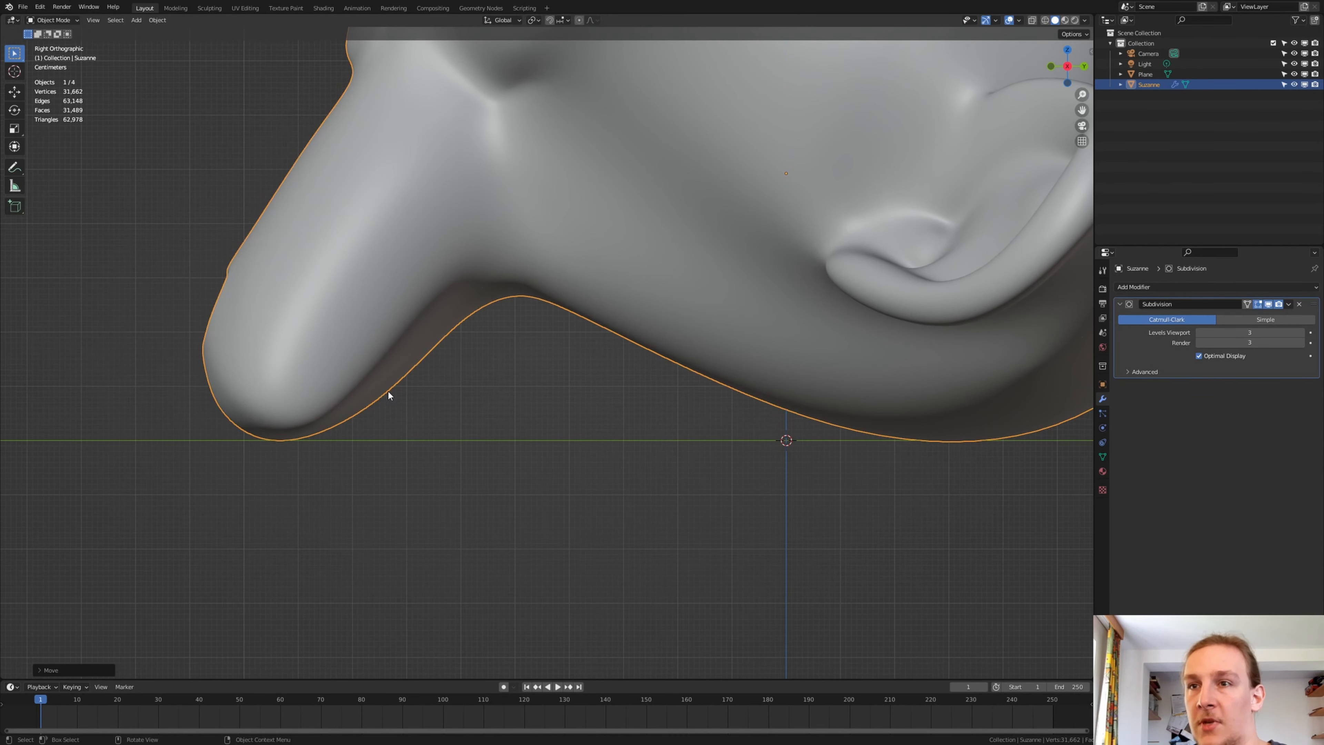
middle_click_drag(388, 390, 399, 350)
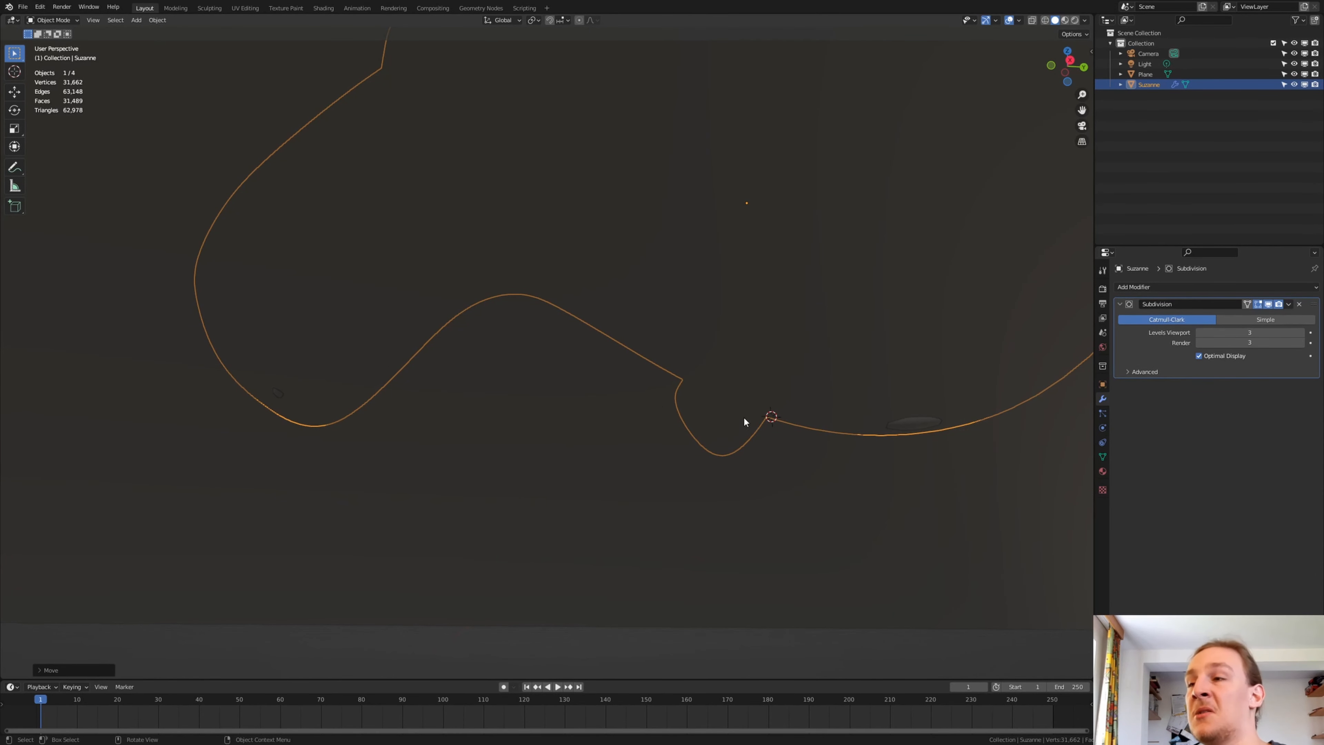
Switch to the Shading workspace and light the world with an Environment Texture using studio_small_01_4k.exr from the 4k folder.
left_click(323, 8)
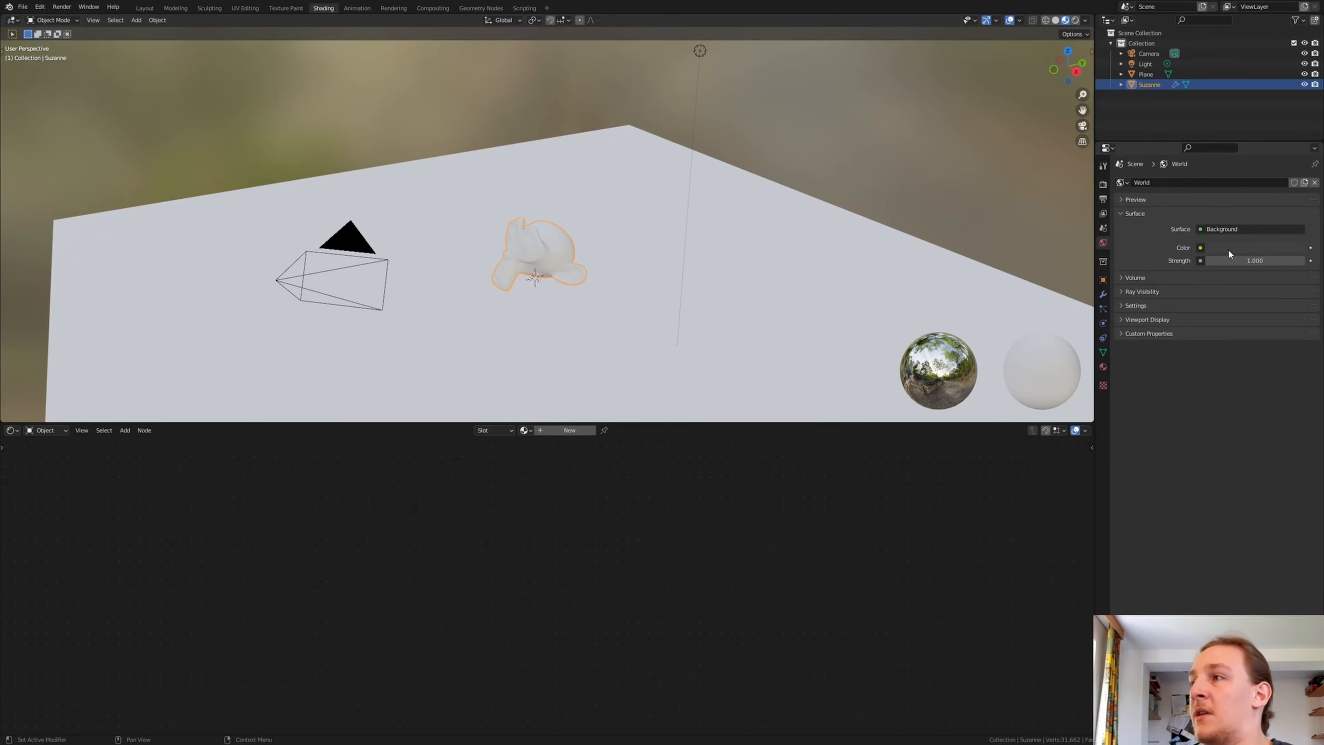
left_click(1201, 248)
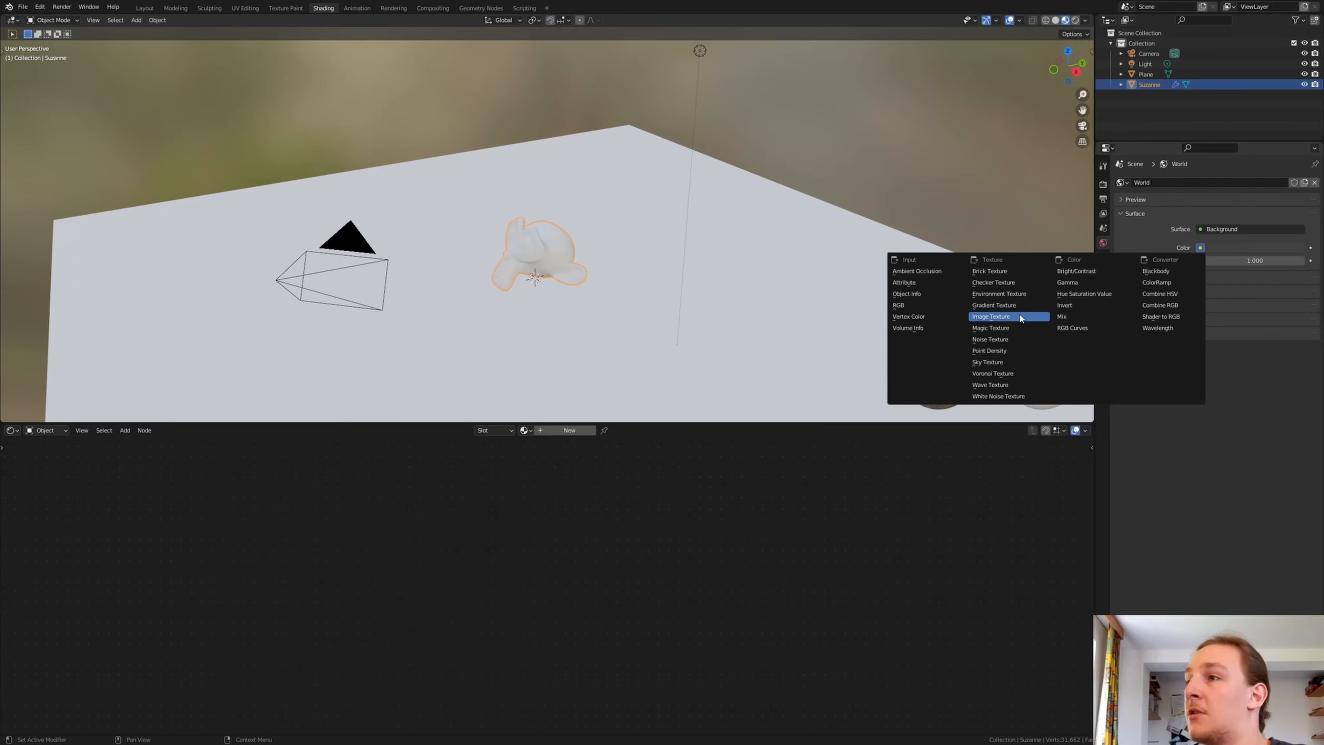
left_click(1025, 294)
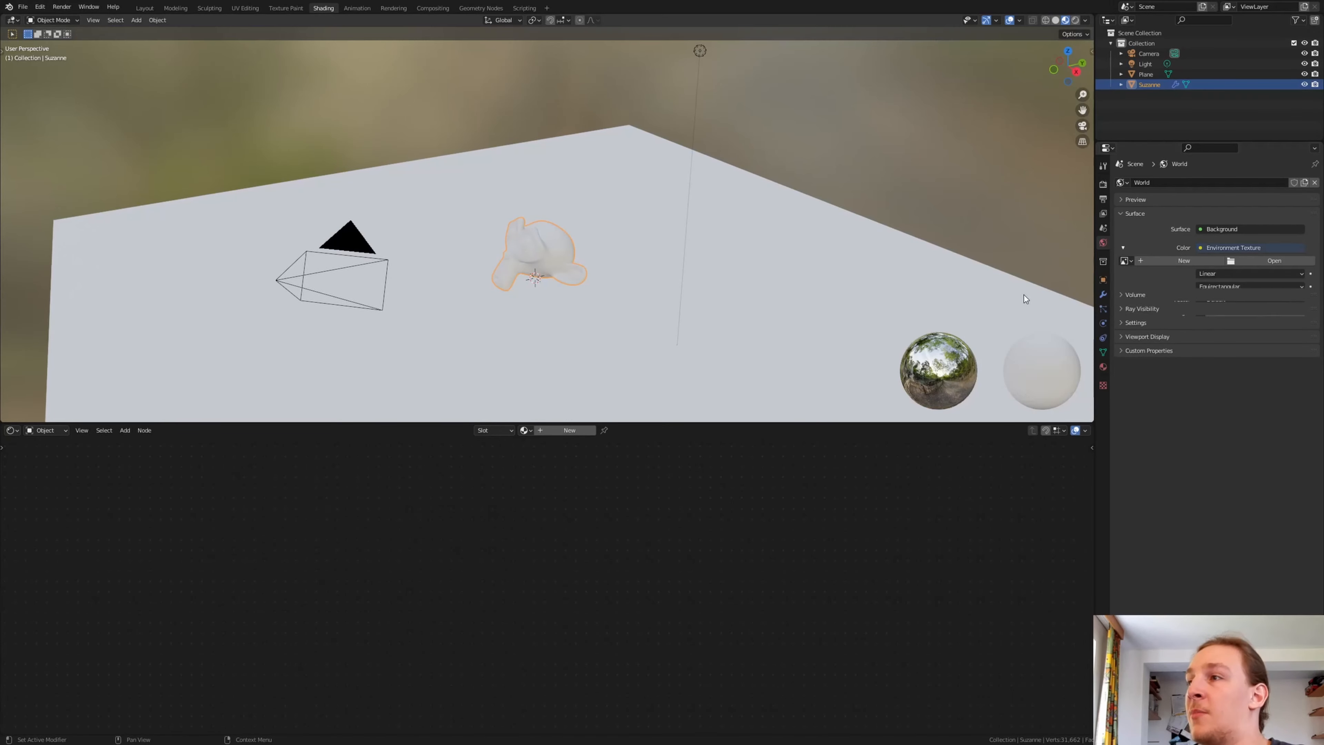
left_click(1282, 261)
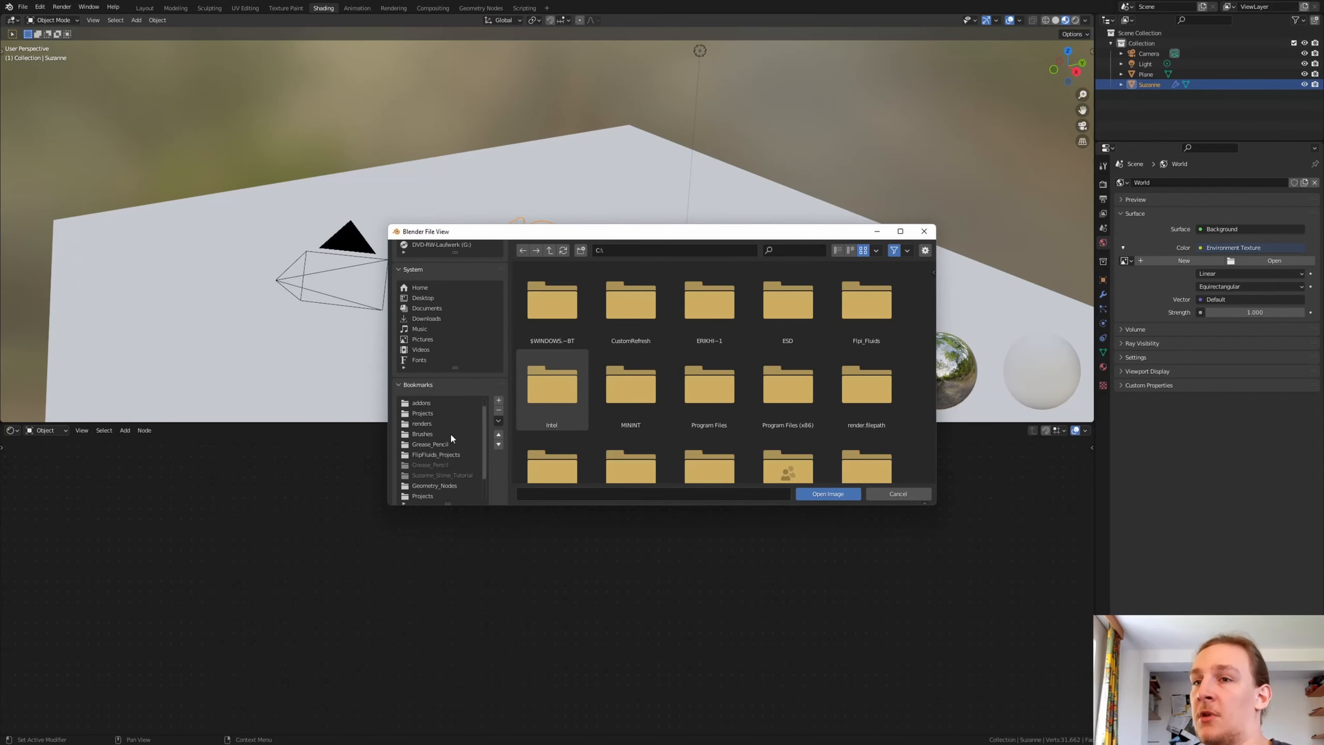
left_click(435, 475)
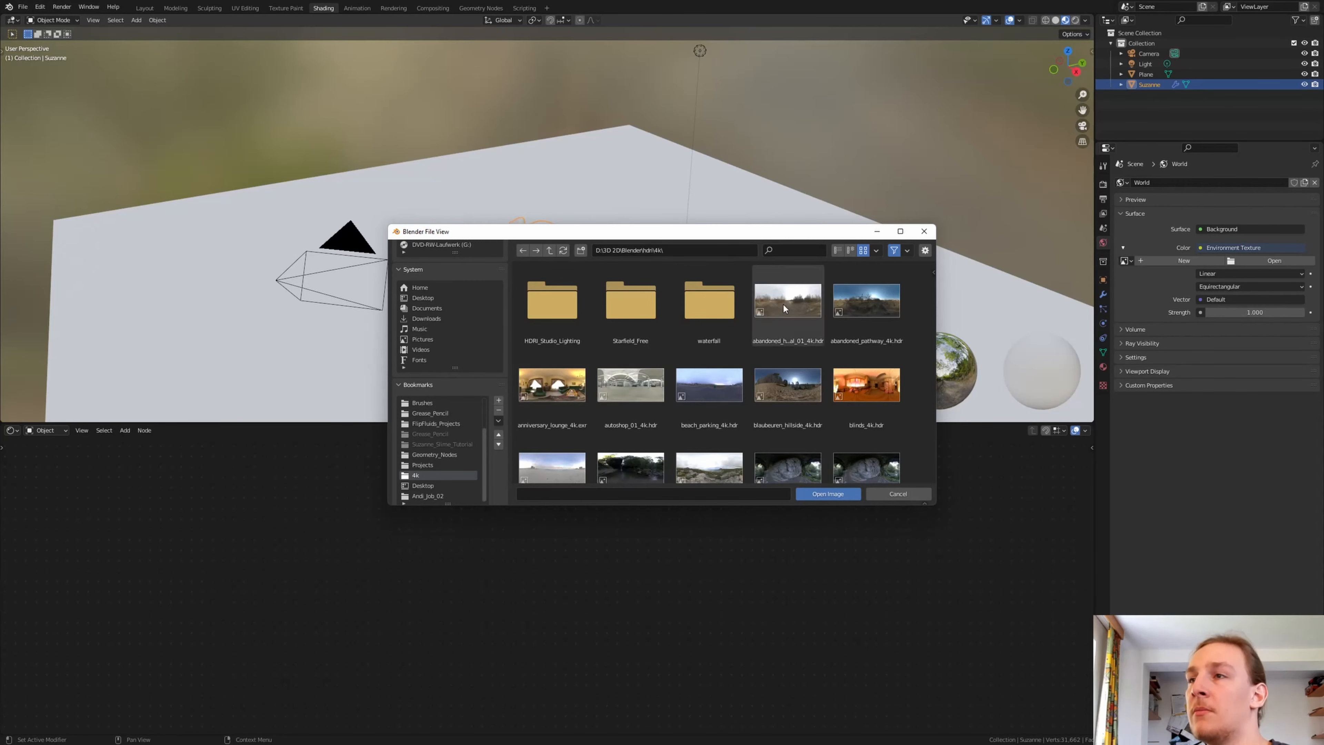
type("stu")
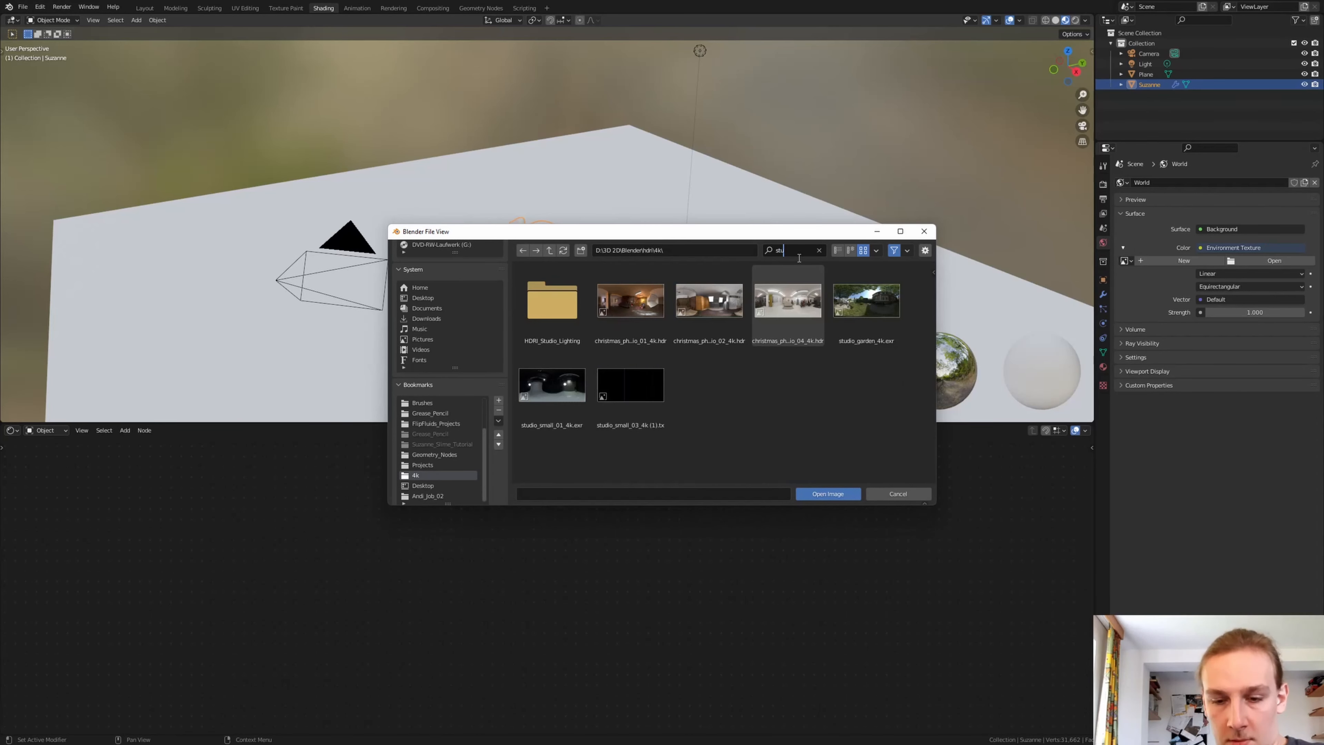
double_click(560, 397)
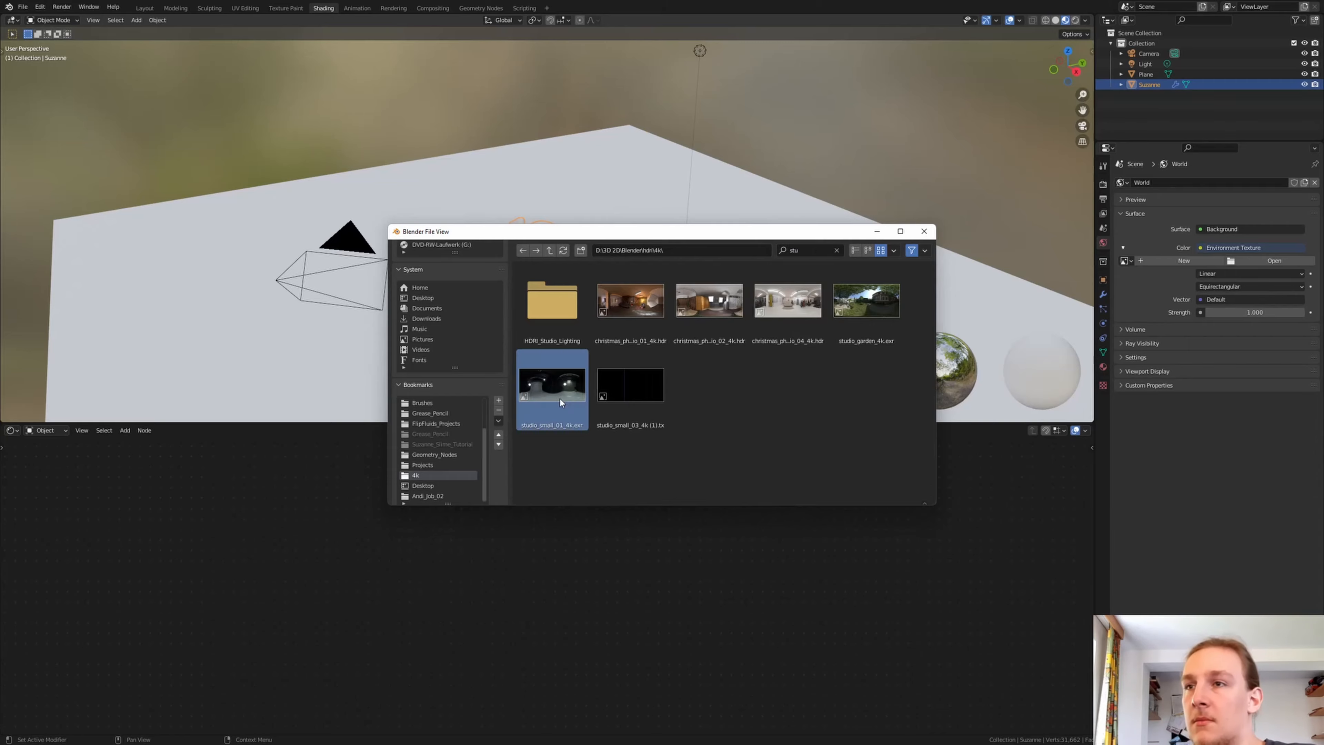
Show the viewport in rendered shading and create a new material for Suzanne.
left_click(1075, 20)
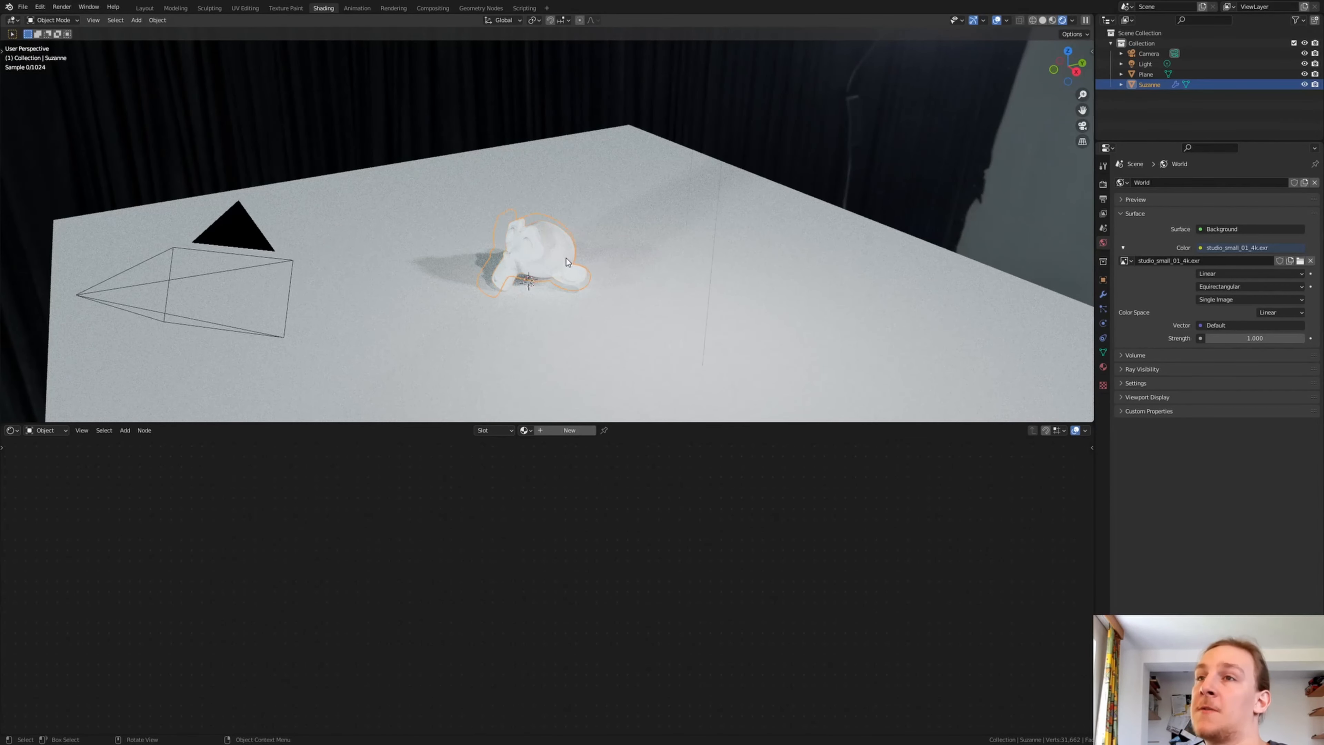
scroll(566, 258, "up", 4)
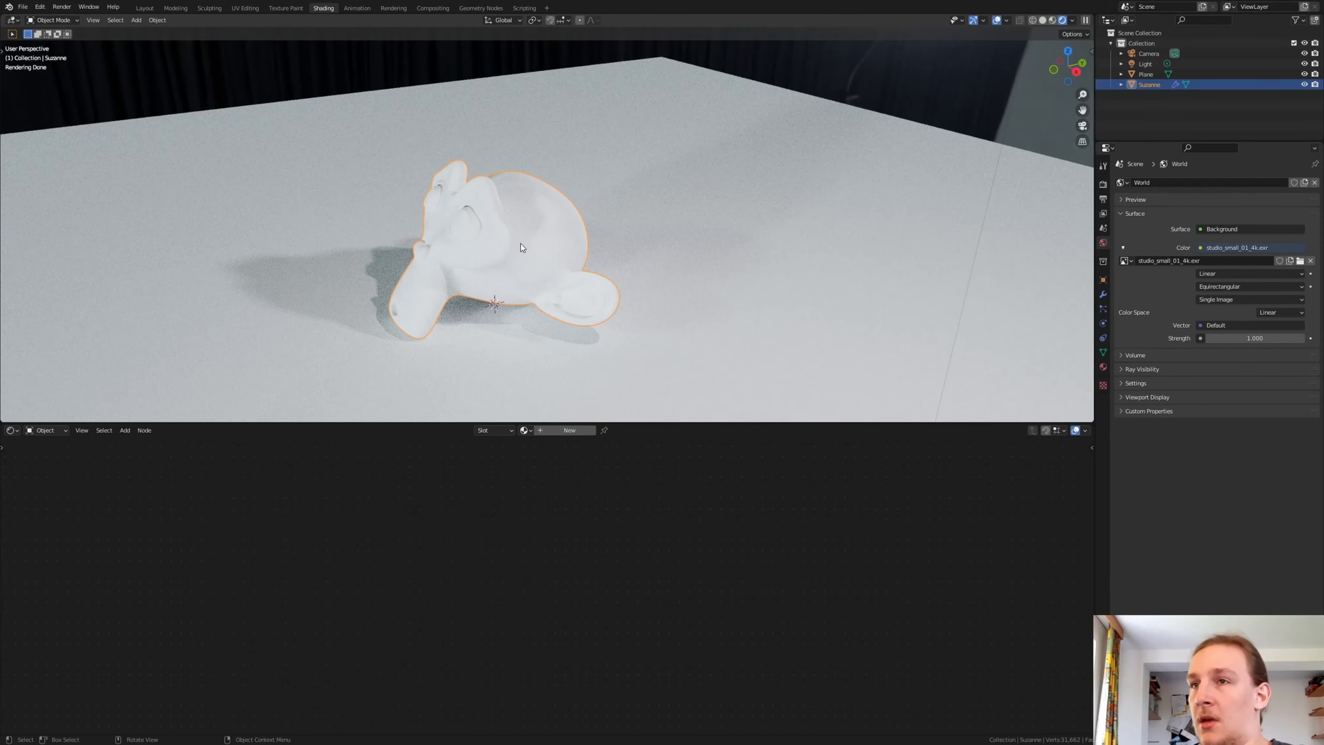
left_click(560, 431)
scroll(509, 283, "up", 2)
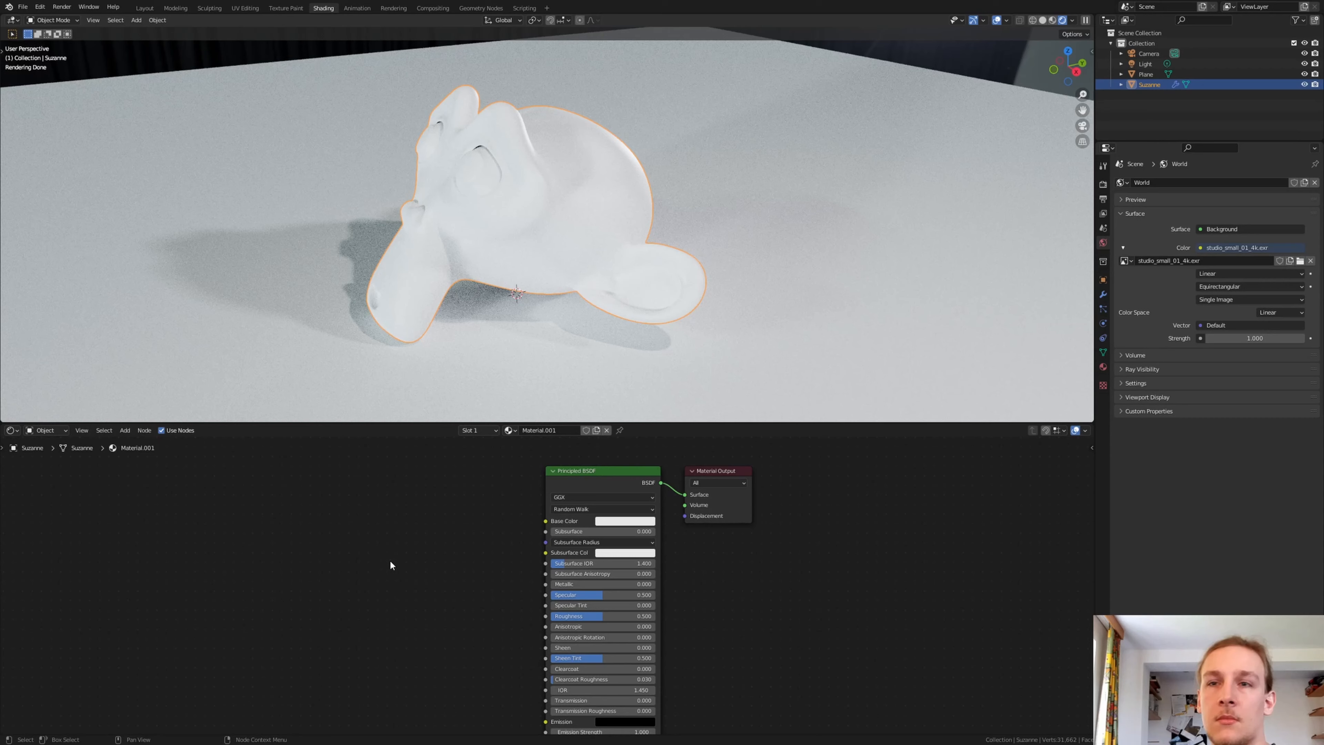
Add a color Mix node in front of the Principled BSDF in Suzanne's material.
middle_click_drag(391, 561, 450, 567)
key("shift+a")
left_click(458, 570)
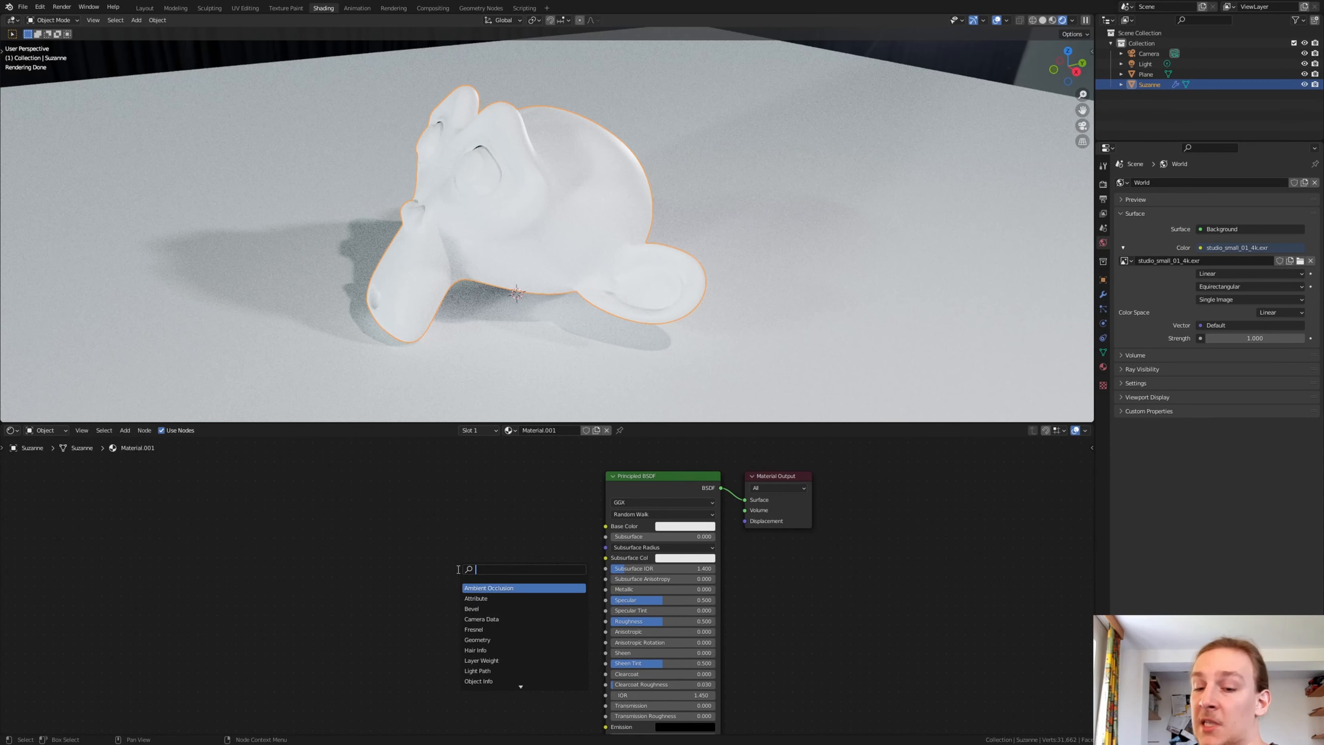
type("m")
left_click(493, 588)
left_click(467, 583)
scroll(516, 587, "up", 3)
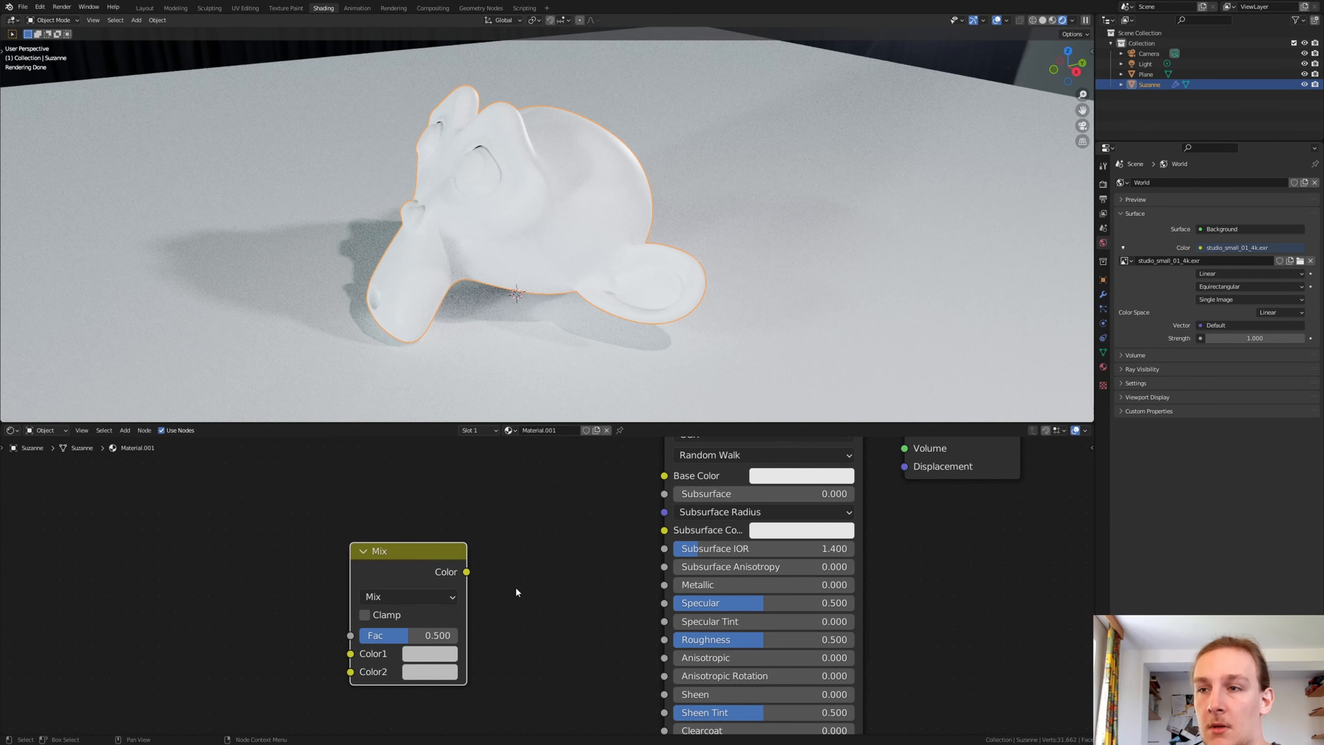
Connect the Mix node's Color output to Base Color and Roughness, and set its Color1 to orange-red.
left_click_drag(462, 577, 650, 480)
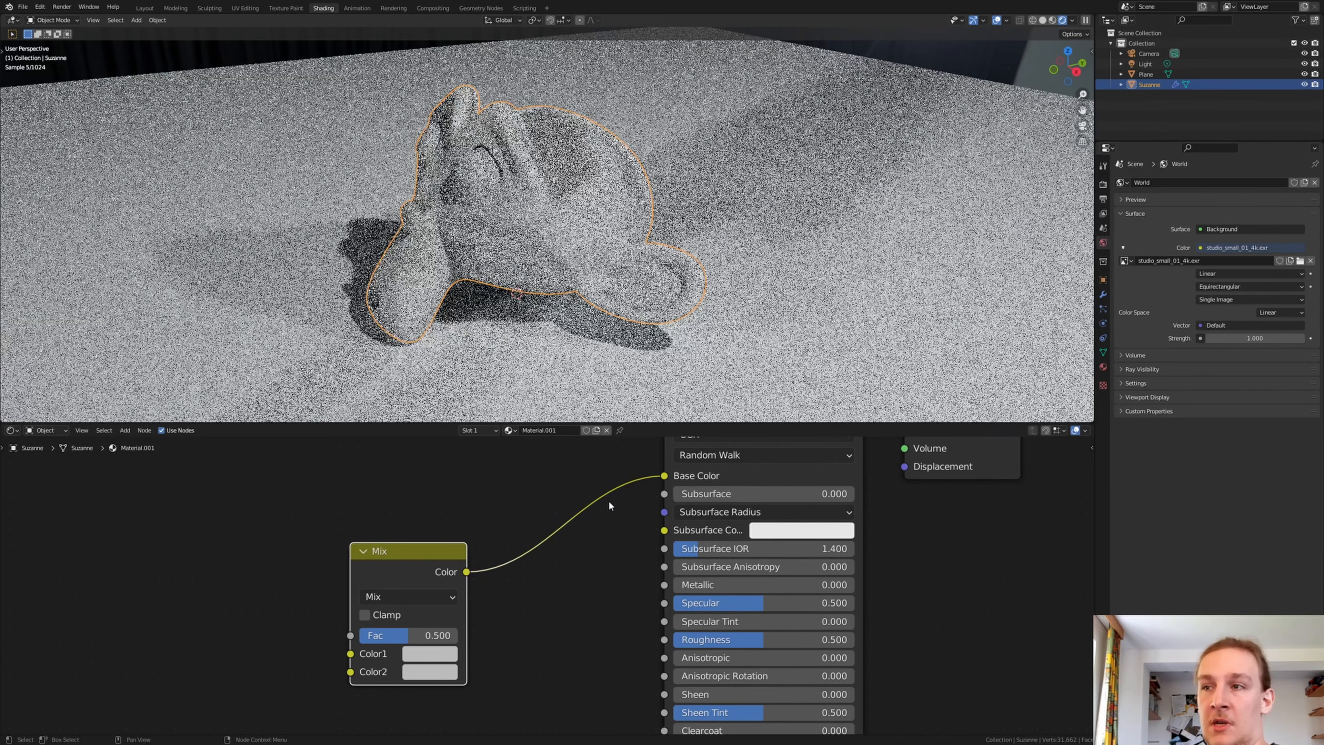
left_click_drag(465, 574, 665, 640)
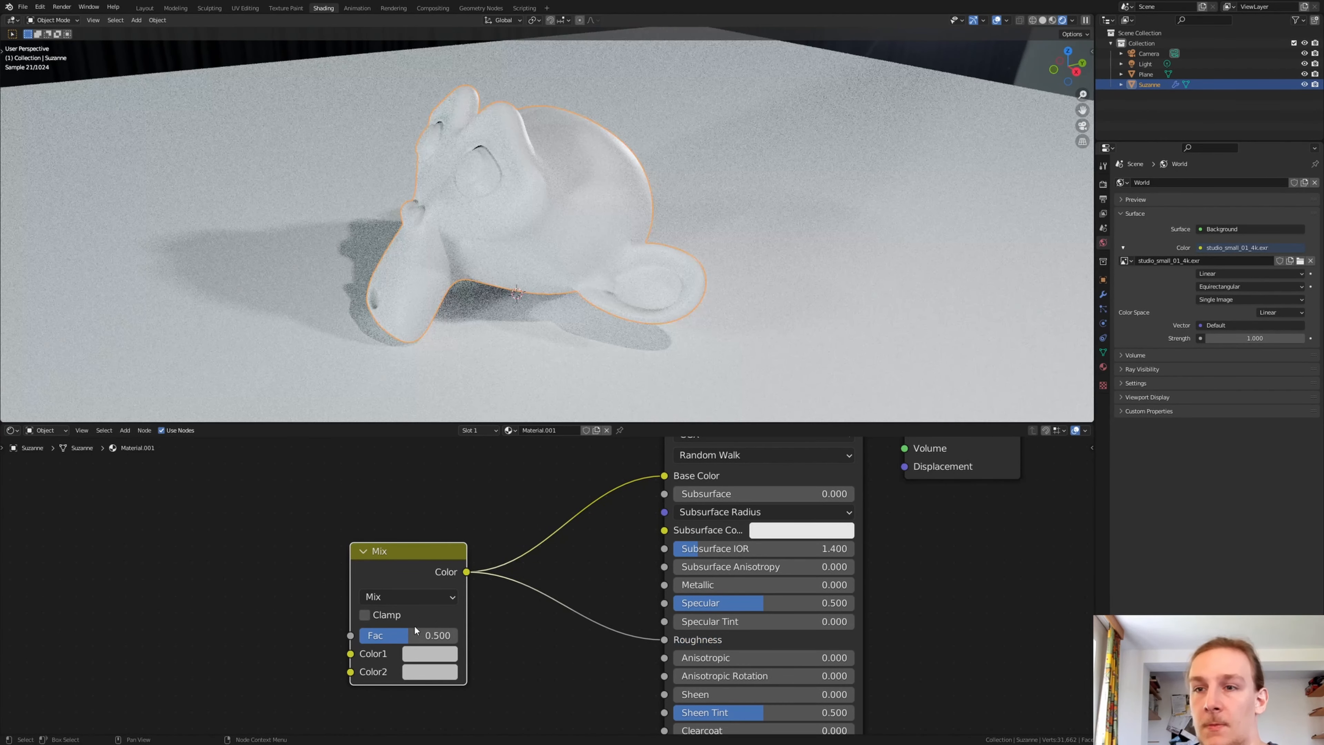
left_click(419, 656)
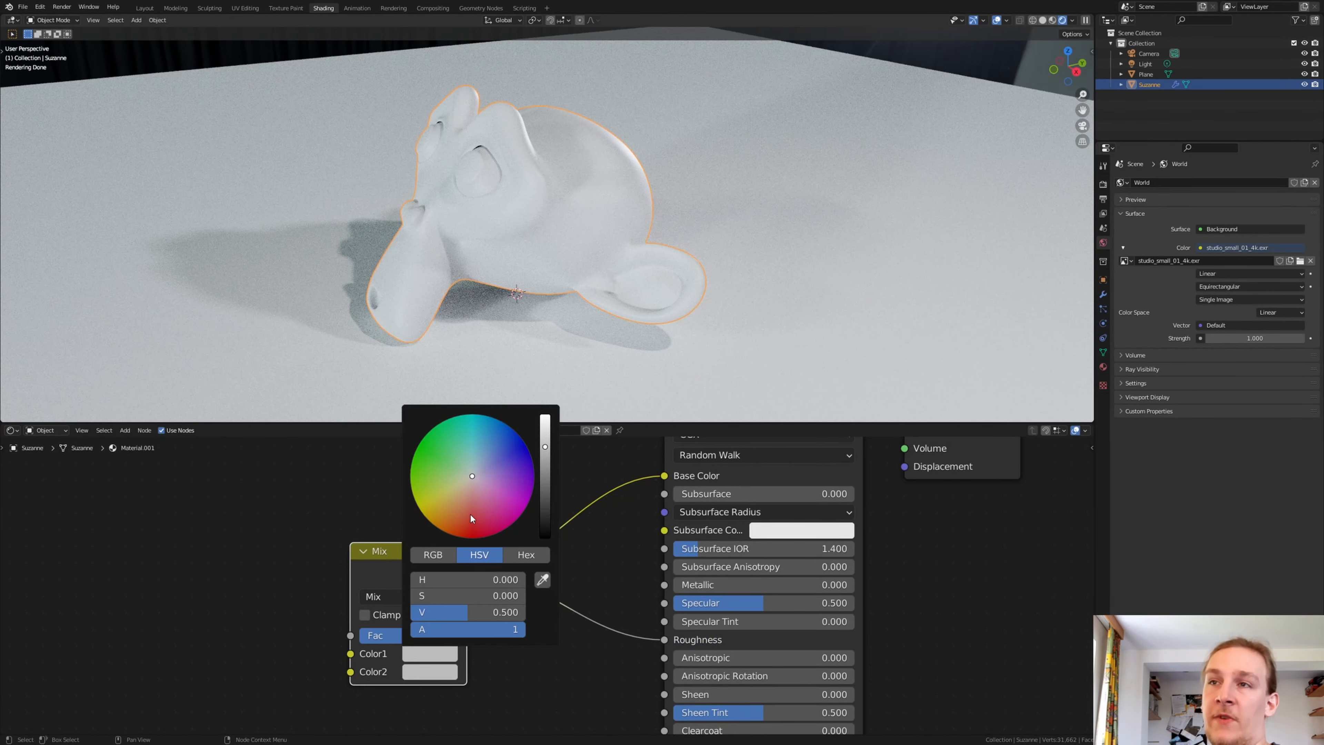
left_click_drag(469, 514, 466, 517)
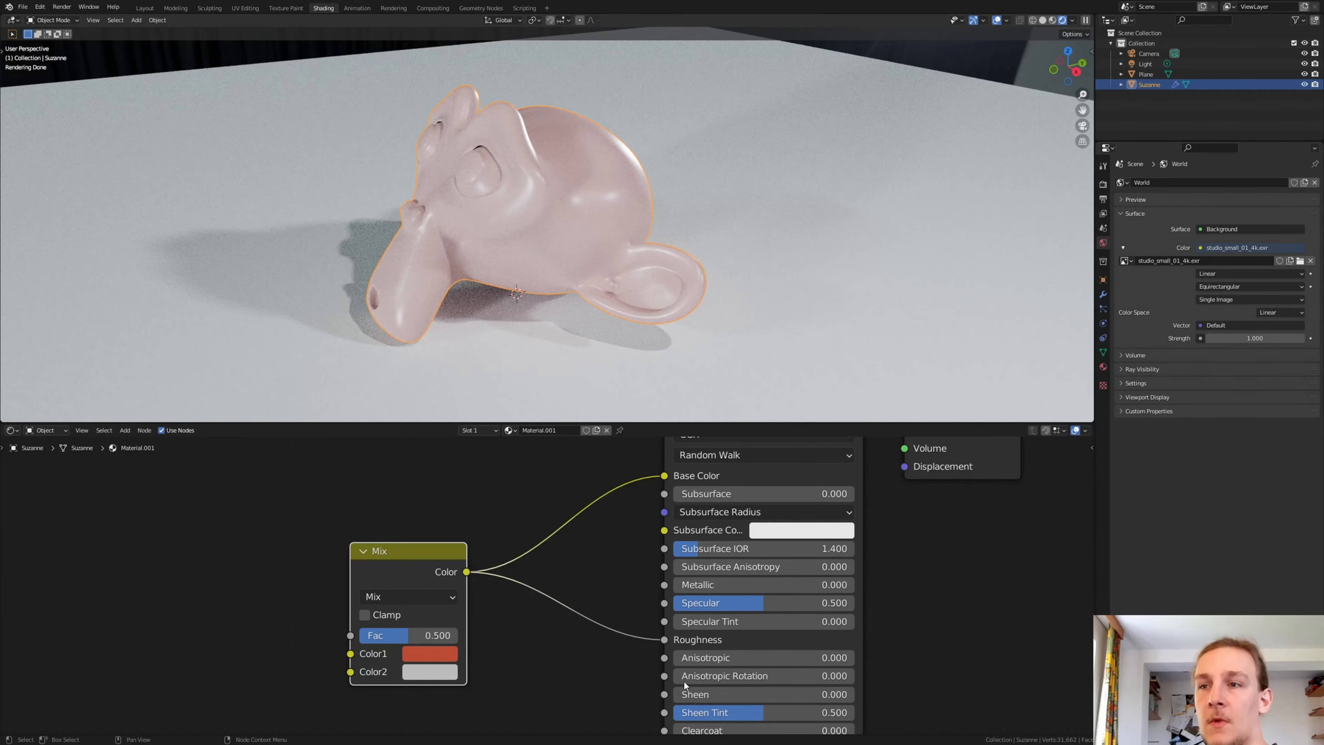
Connect the Mix color to the Principled BSDF's Normal input and insert a Bump node on that link.
middle_click_drag(728, 648, 712, 509)
scroll(712, 509, "down", 2)
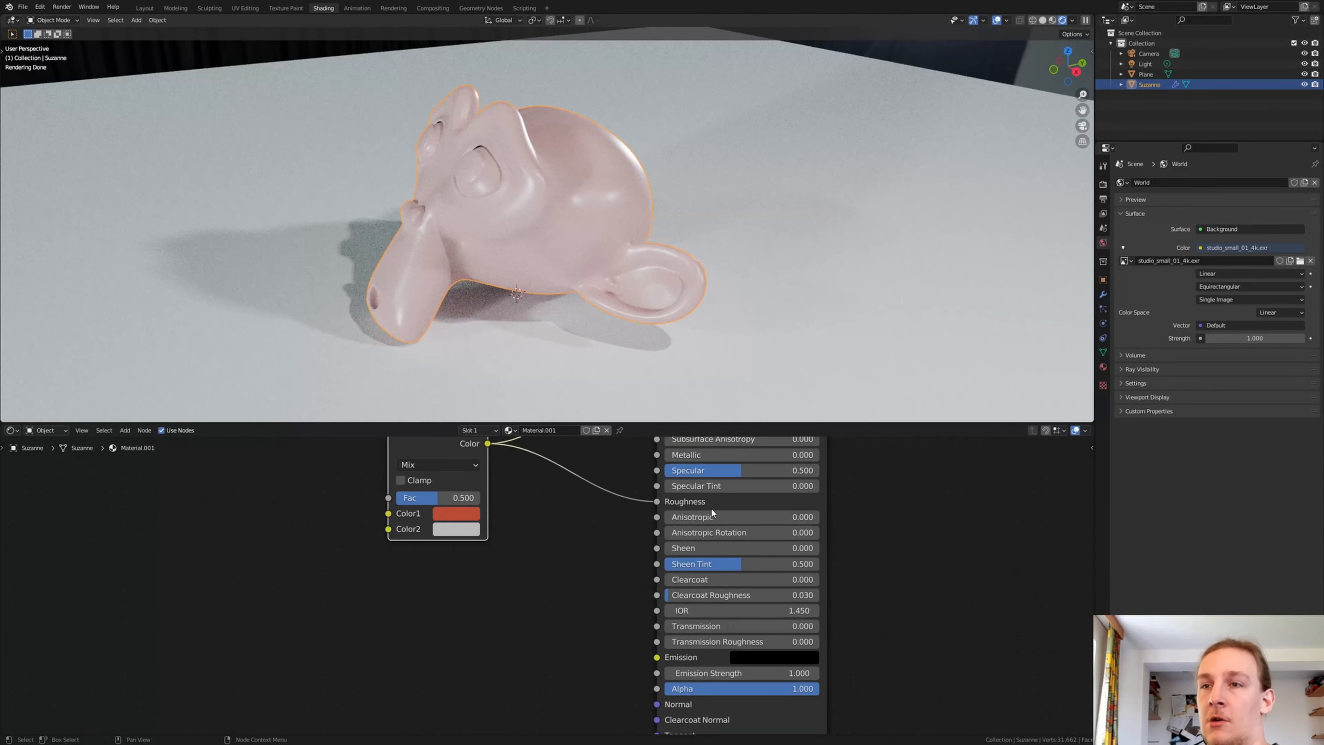
scroll(711, 507, "down", 1)
left_click_drag(520, 452, 664, 676)
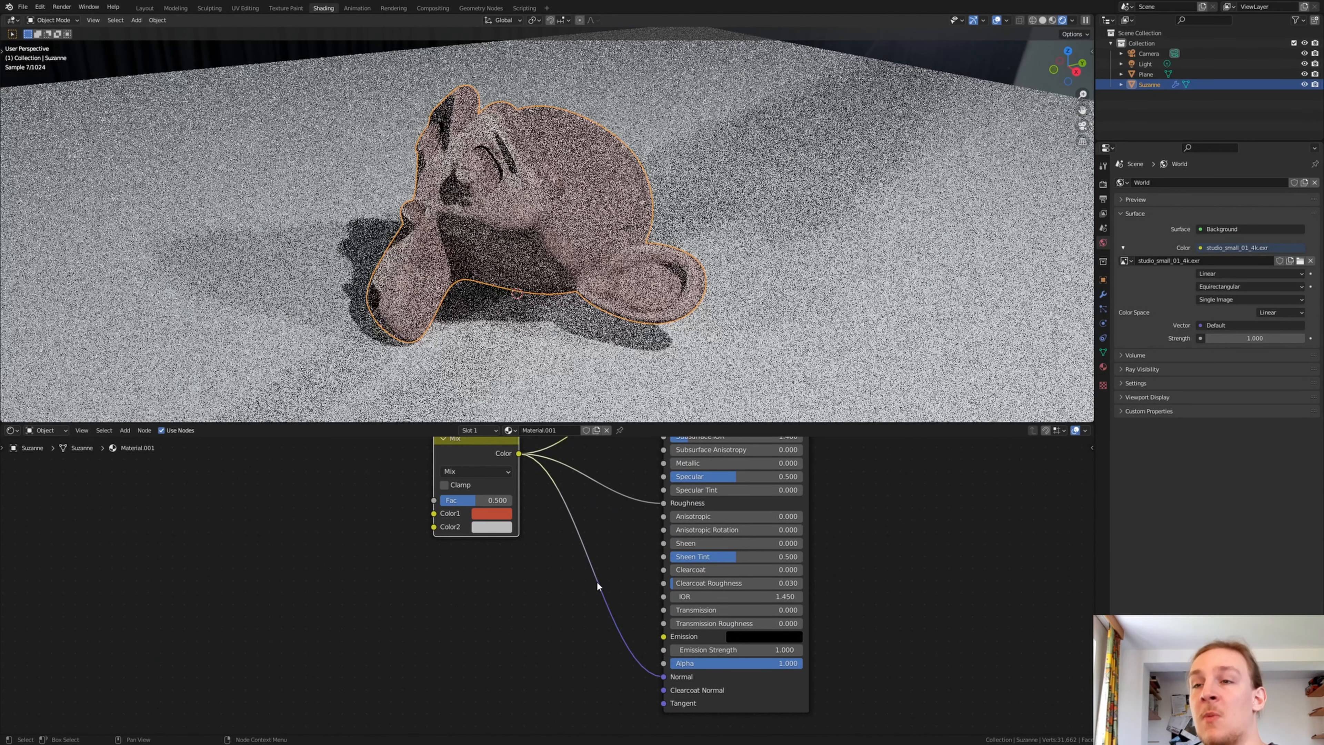
key("shift+a")
type("b")
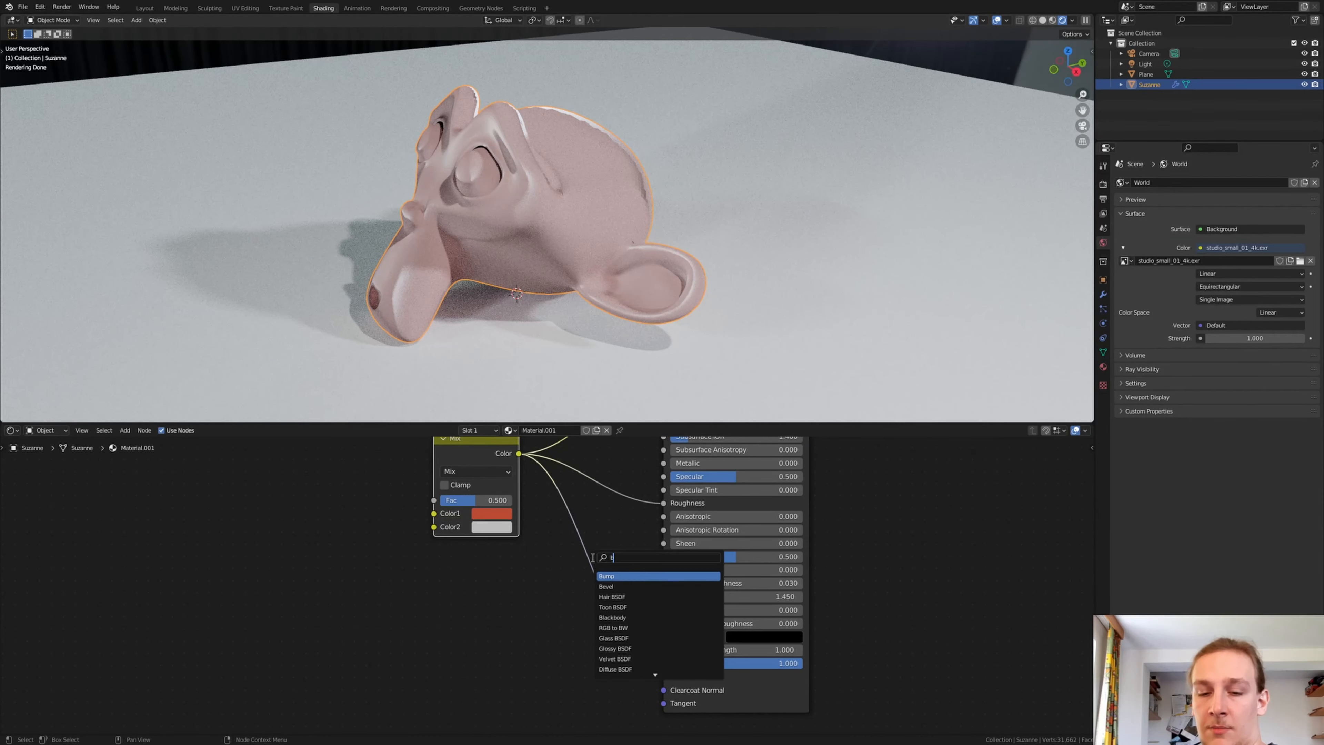
type("u")
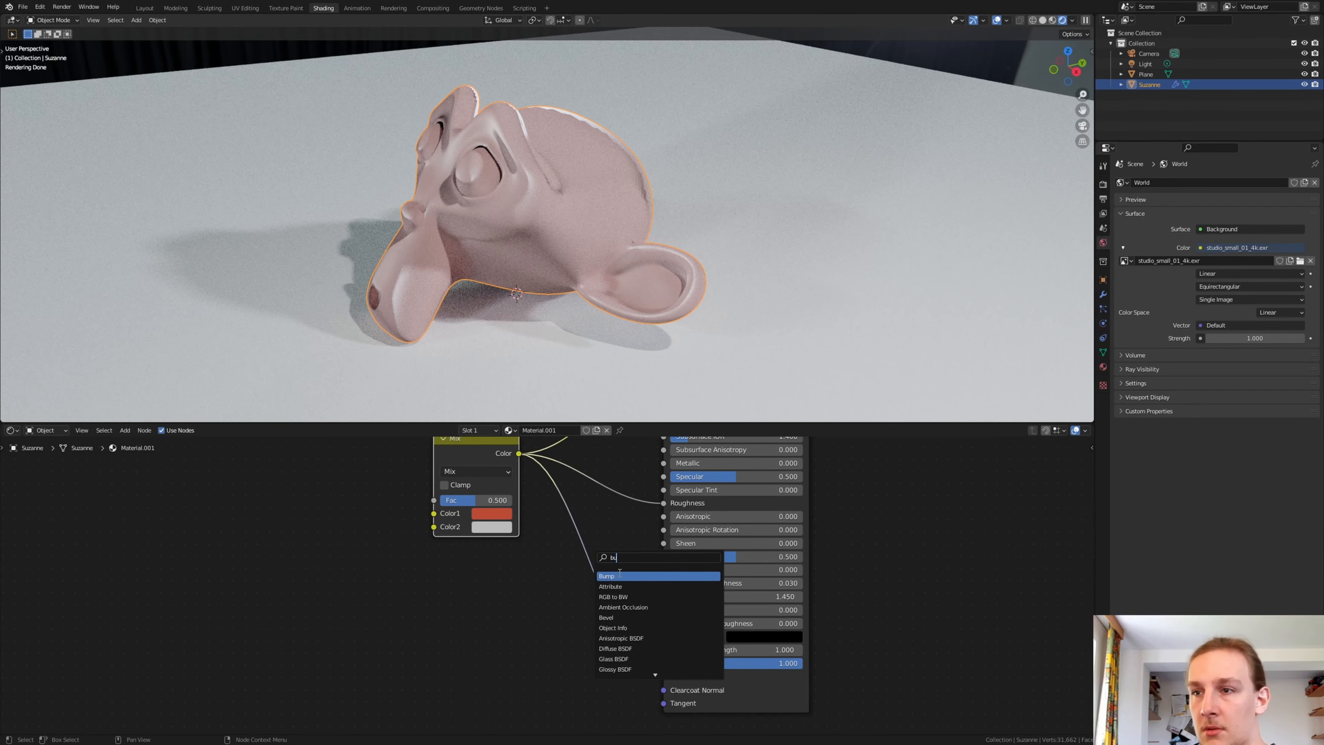
key("Return")
left_click(598, 590)
Add a Displacement node and connect its output to the Mix node's Fac input.
scroll(587, 628, "up", 3)
middle_click_drag(507, 572, 632, 617)
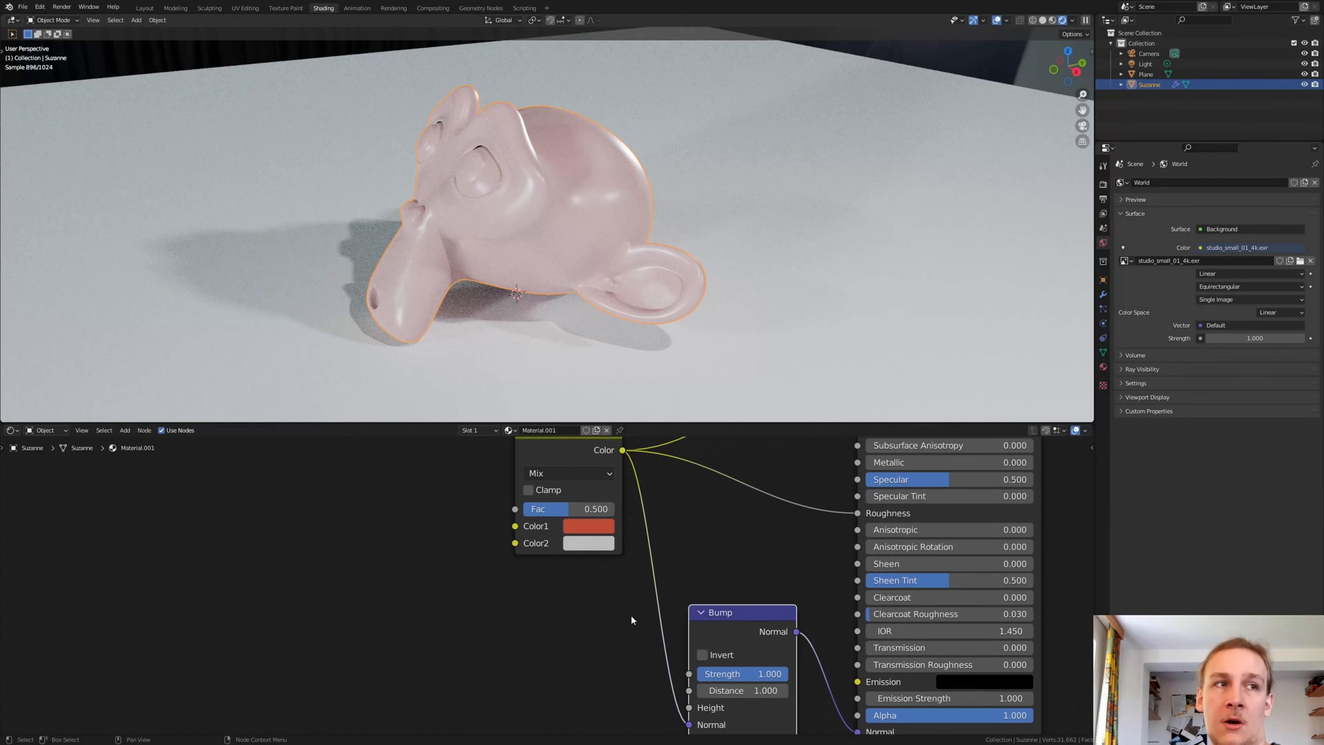
scroll(631, 615, "down", 2)
scroll(454, 514, "up", 2)
key("shift+a")
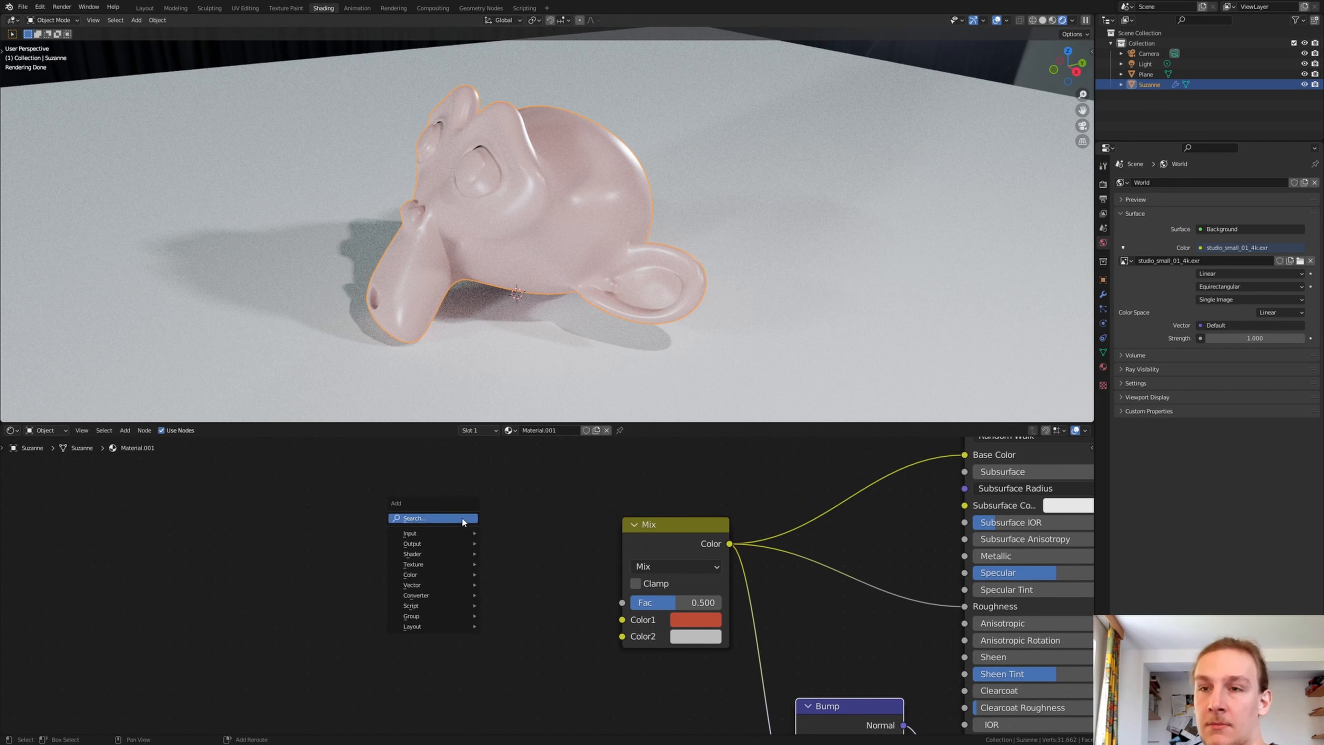
type("di")
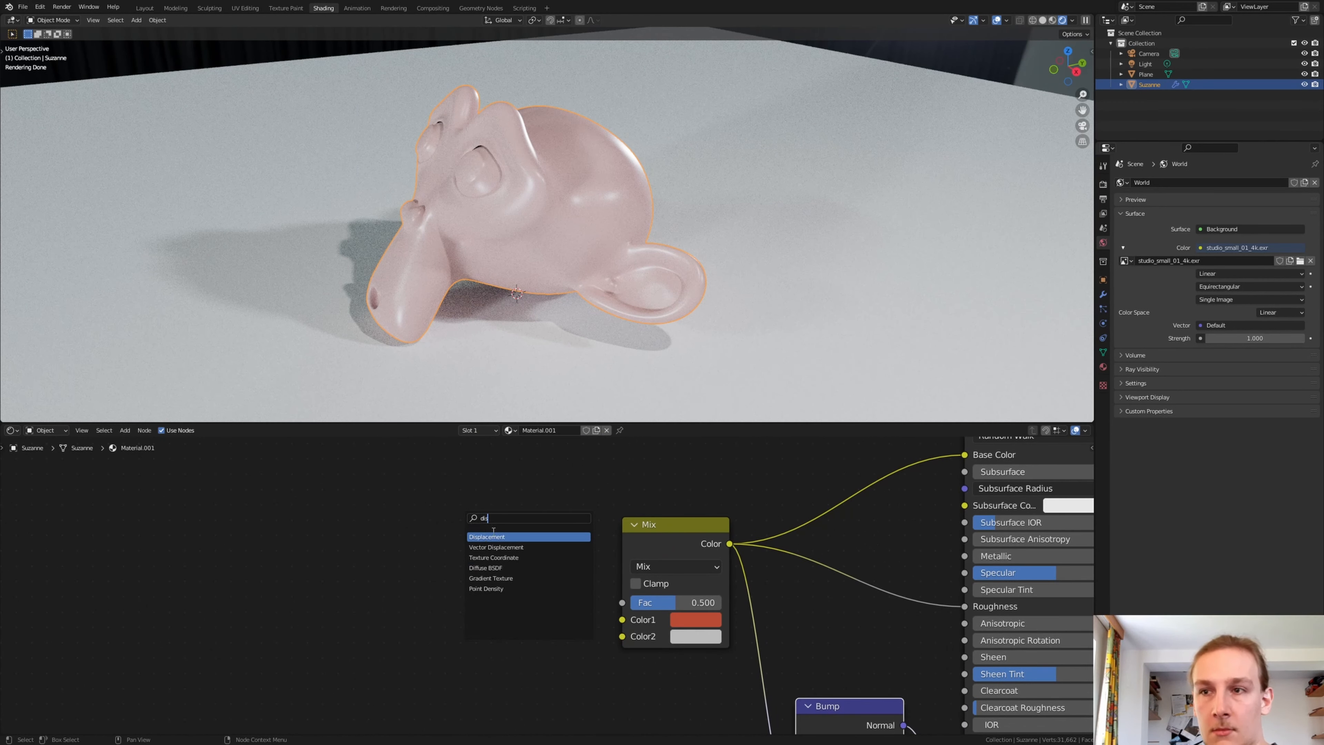
key("Down")
key("Return")
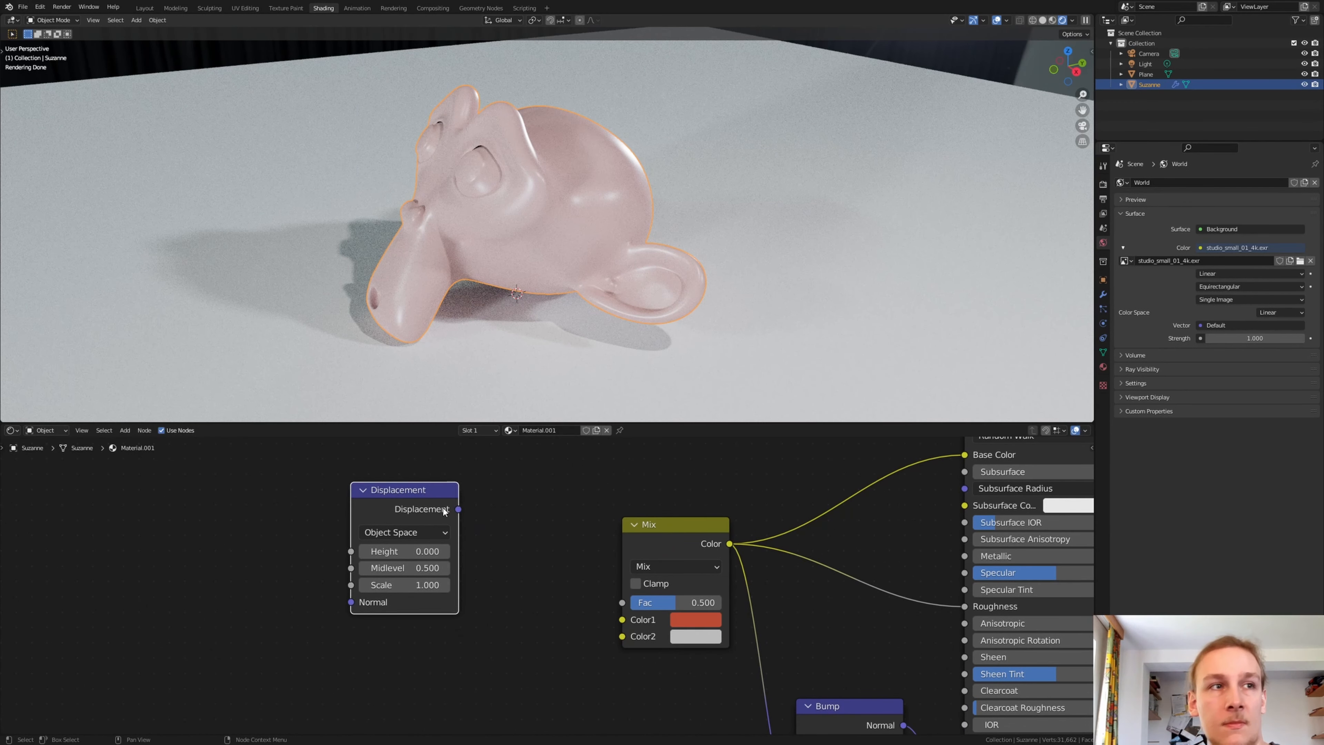
left_click_drag(459, 509, 623, 602)
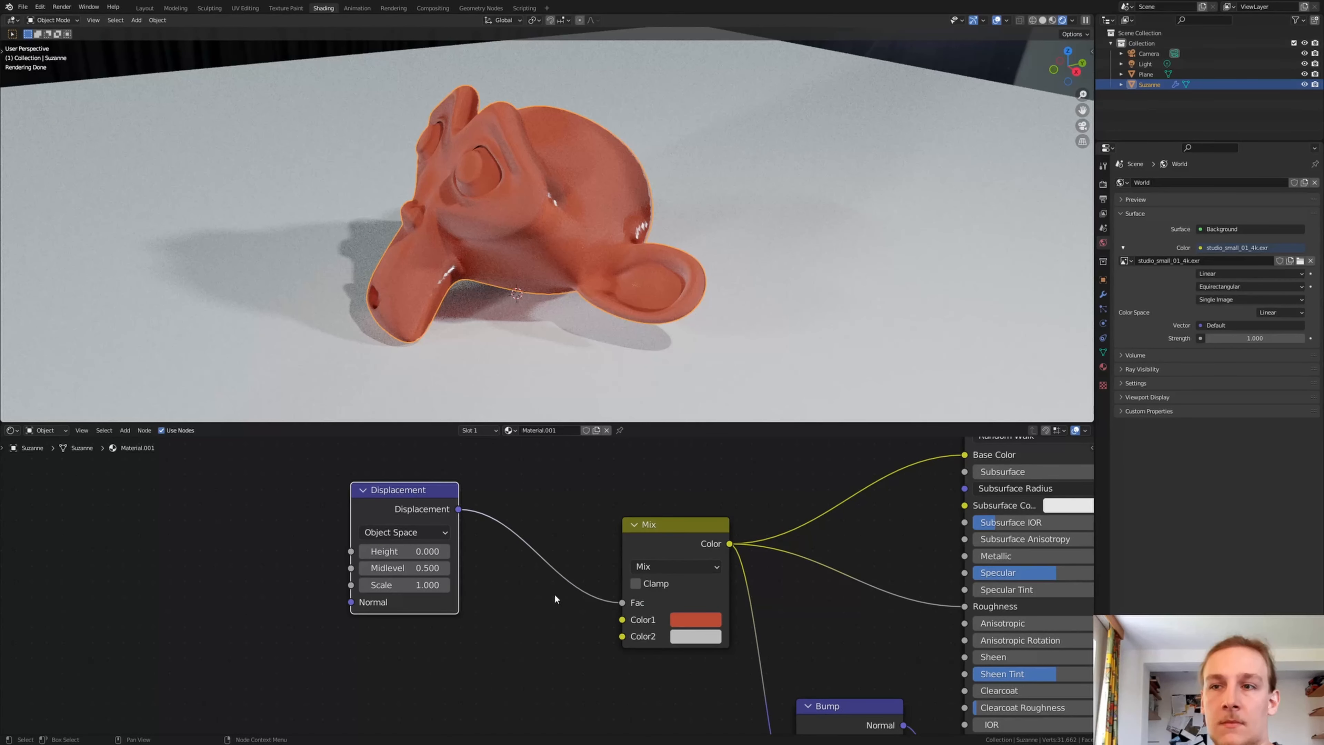
Set the Displacement node's Midlevel to 0.3.
left_click(409, 567)
key("BackSpace")
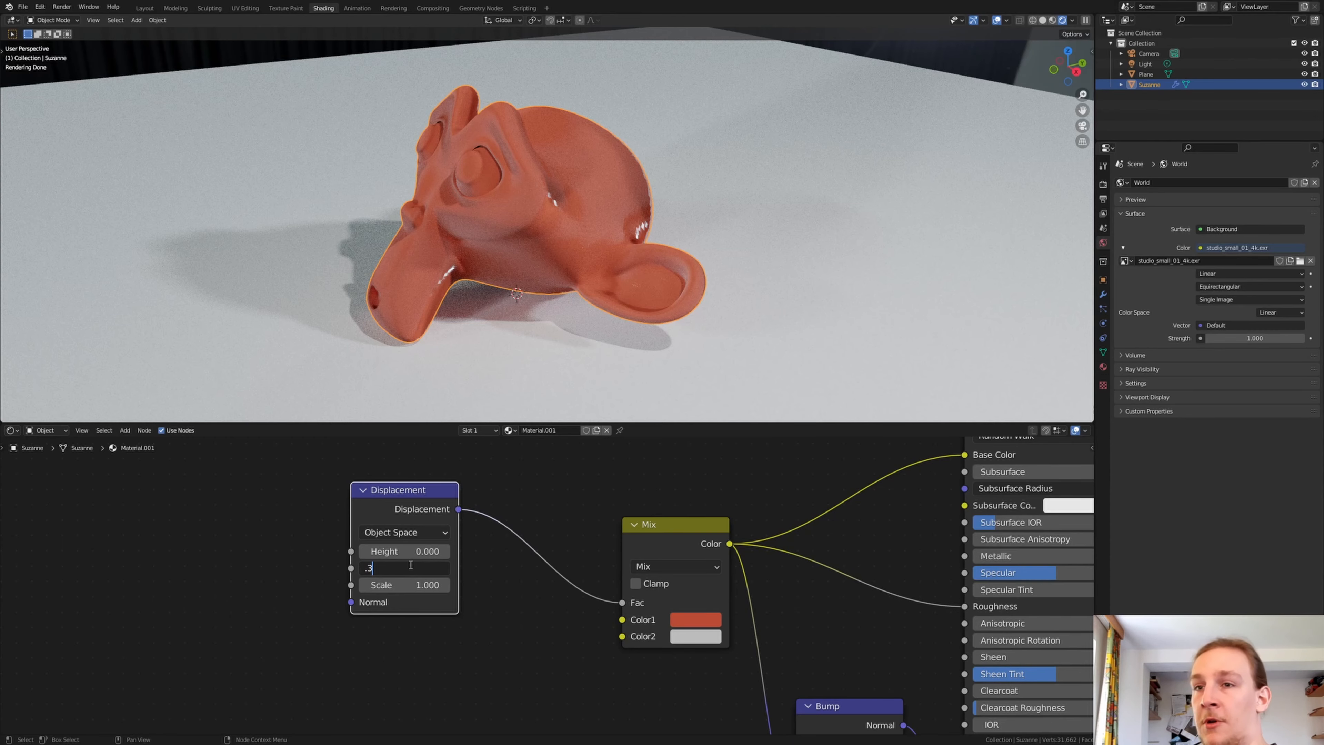
type(".3")
key("Return")
Add a Layer Weight node and connect its Facing output to the Displacement node's Height.
middle_click_drag(411, 565, 520, 598)
key("shift+a")
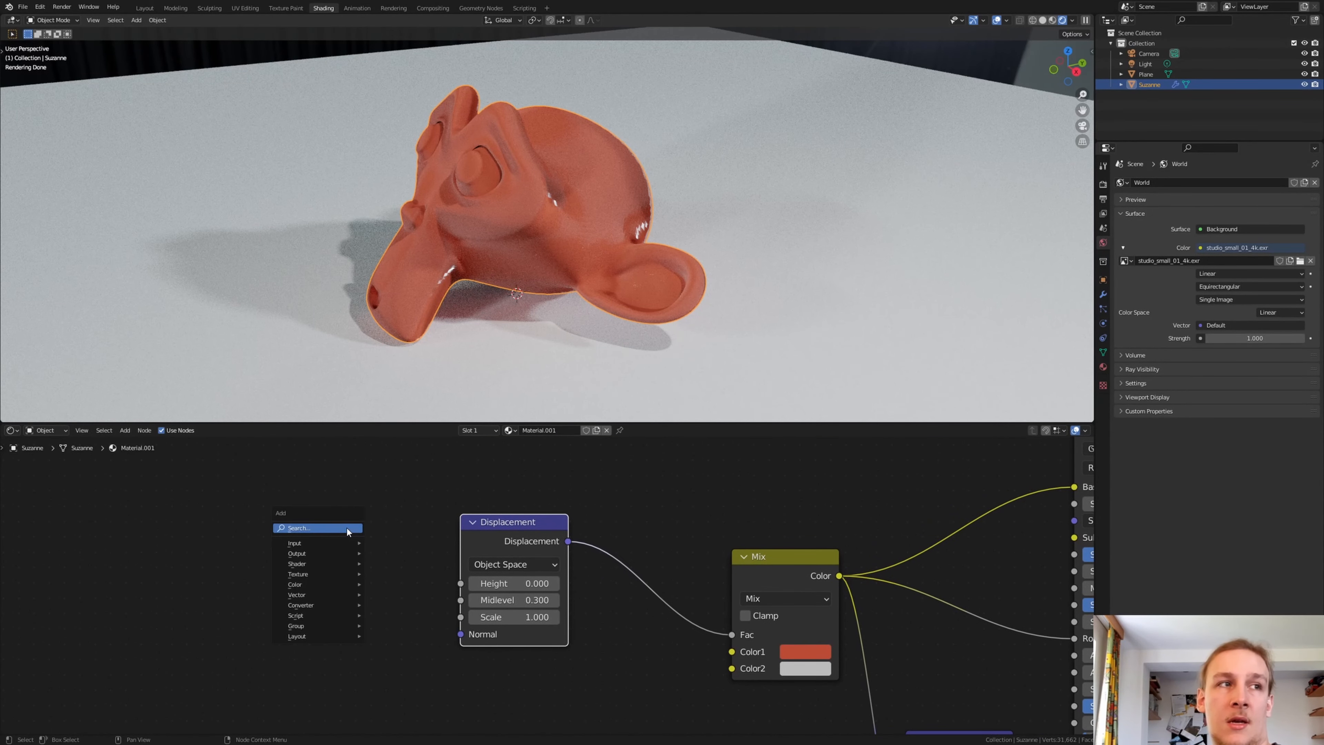
left_click(347, 527)
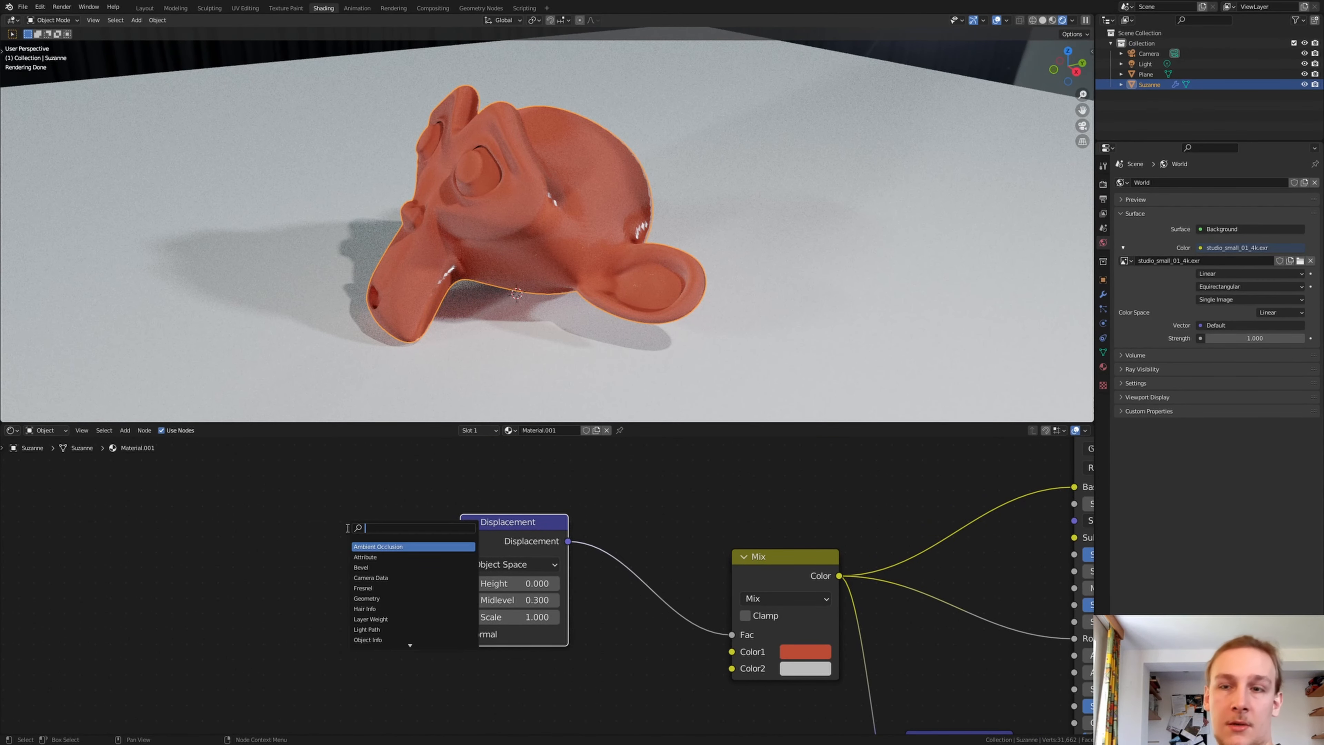
type("lay")
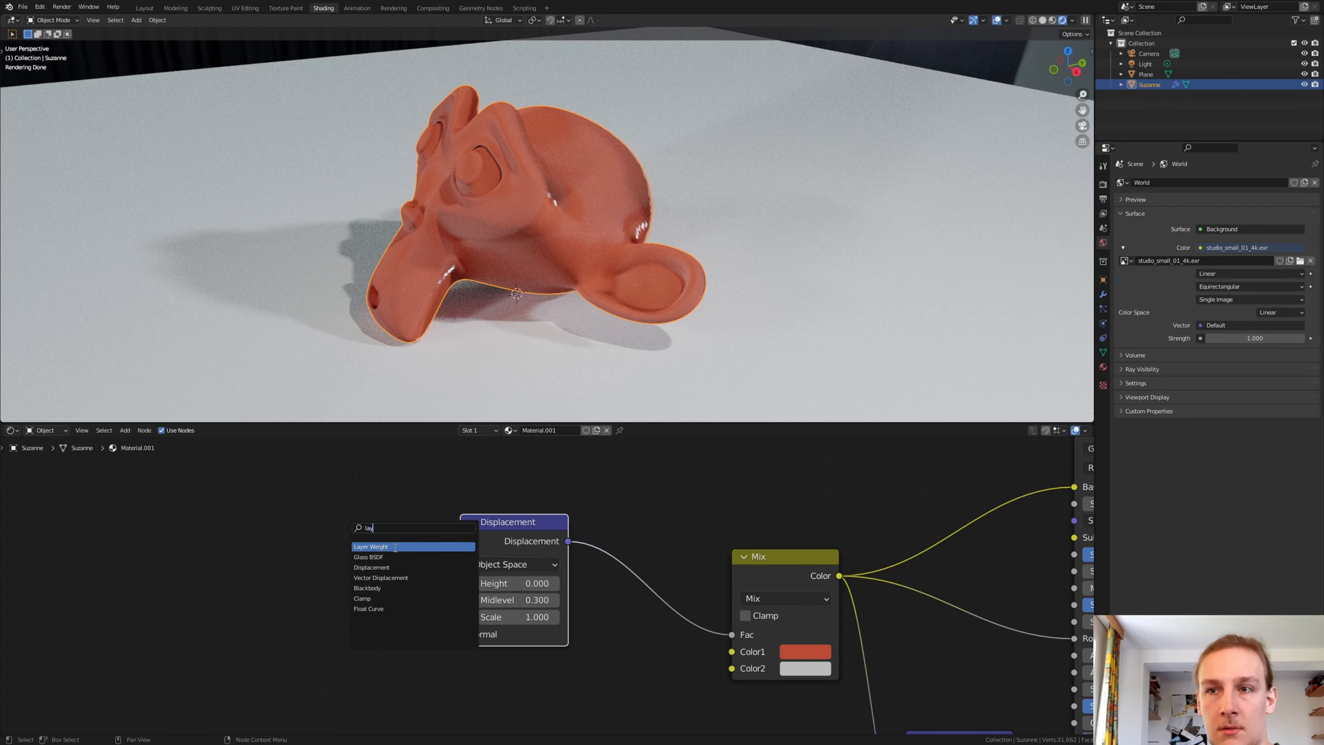
key("Return")
left_click(302, 520)
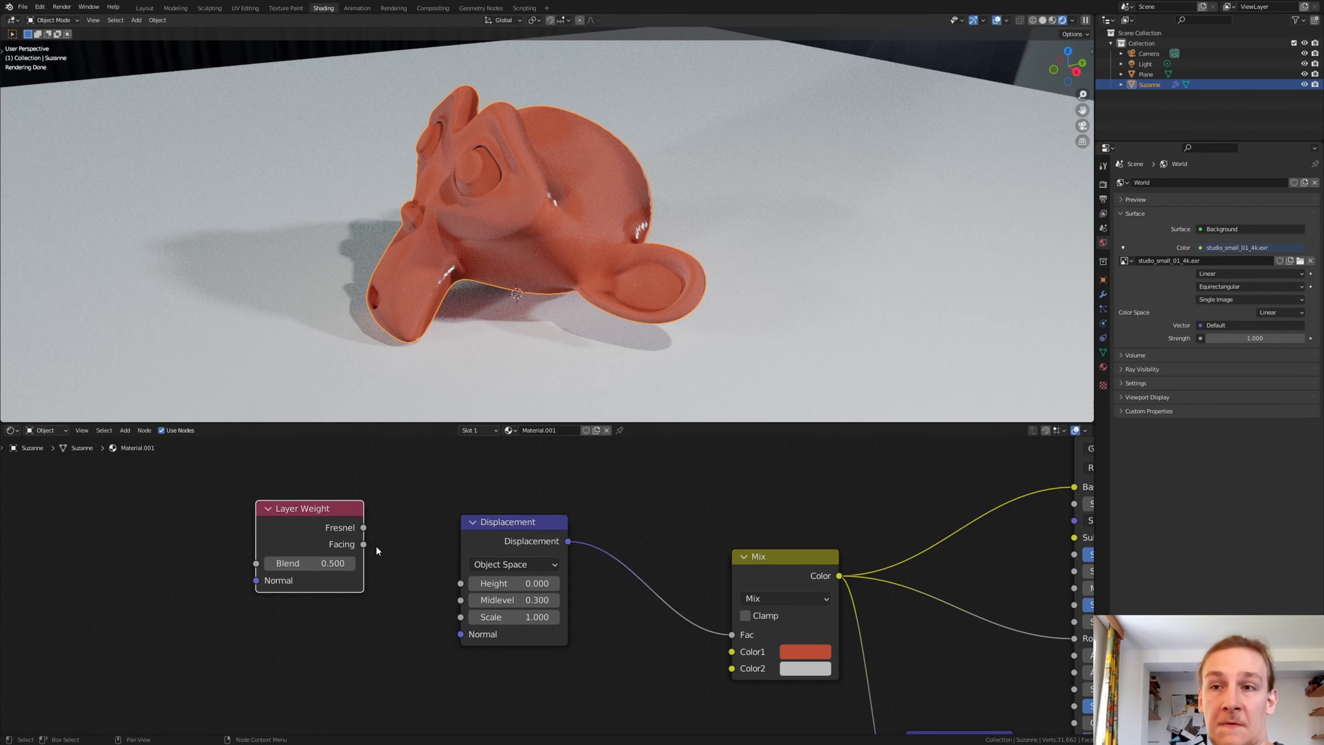
left_click_drag(364, 544, 460, 585)
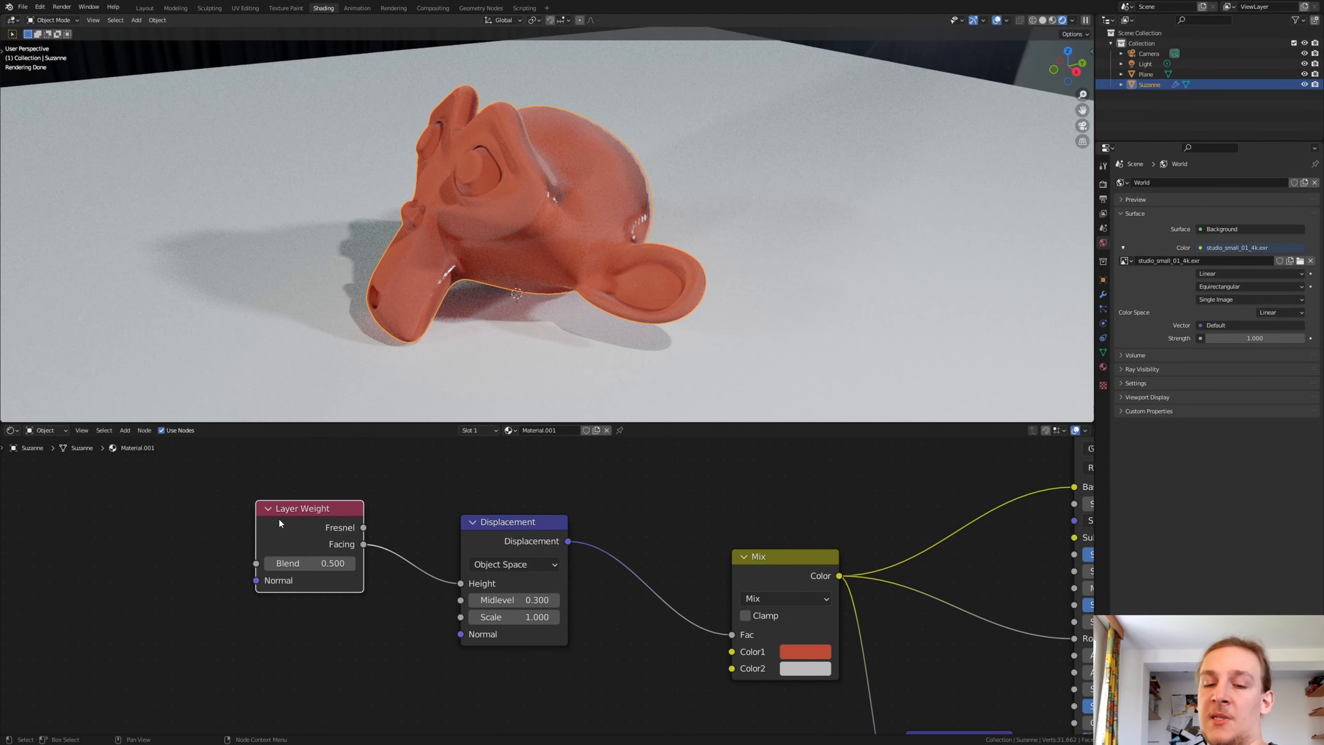
Add a texture setup of Texture Coordinate, Mapping and Image Texture nodes in front of the Layer Weight node.
key("ctrl+t")
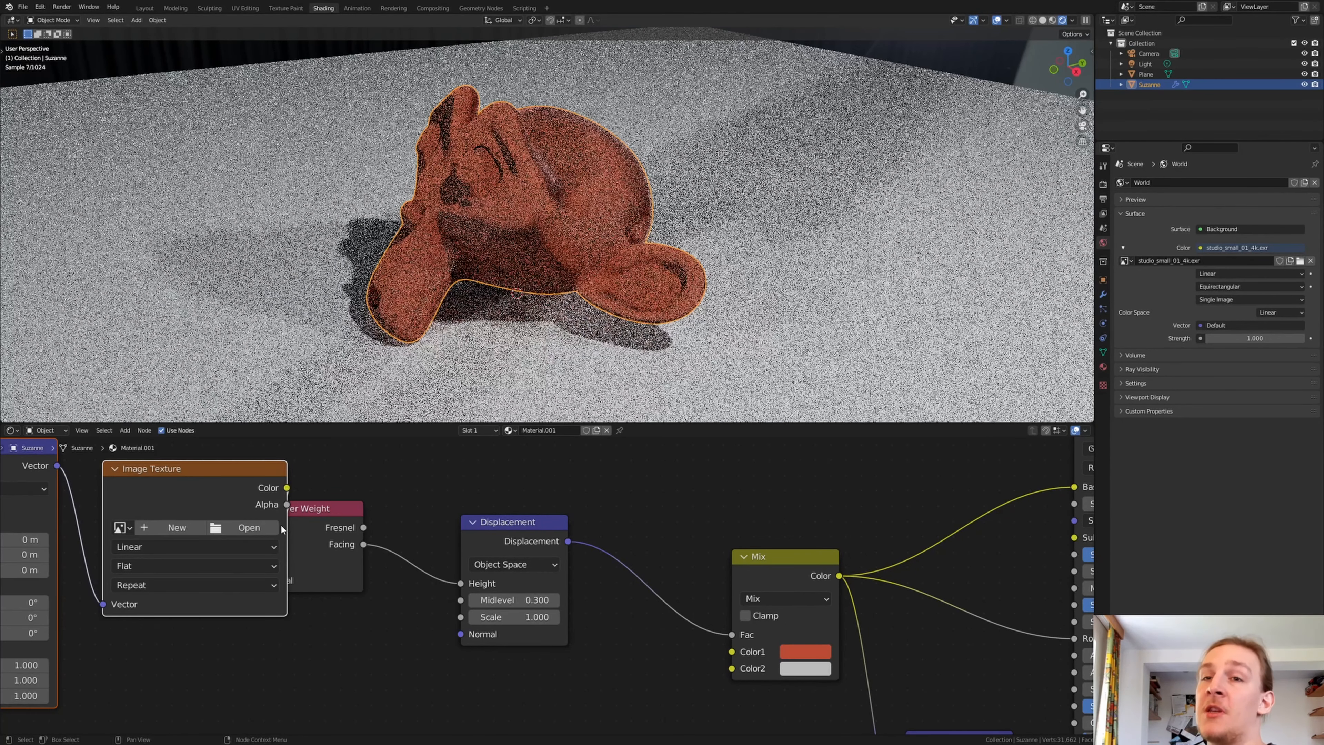
middle_click_drag(281, 523, 488, 521)
left_click(492, 511)
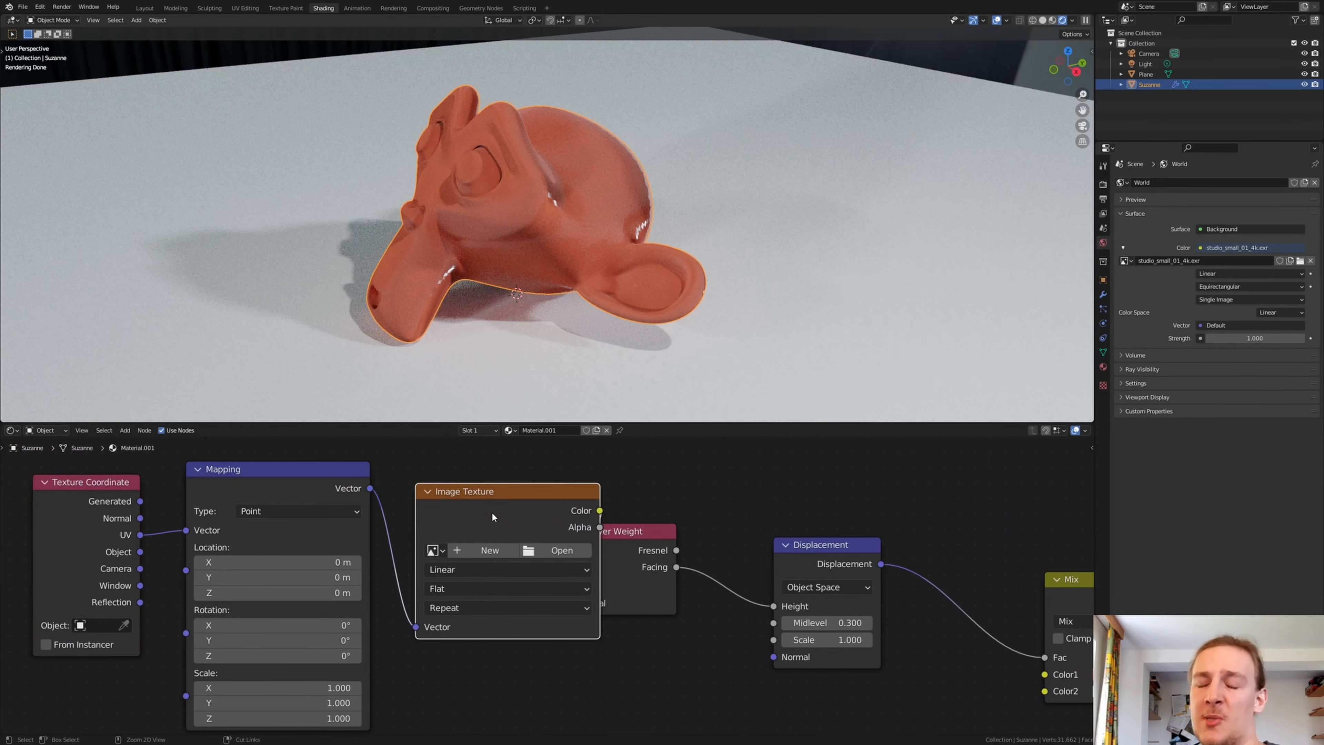
Delete the Image Texture node and connect Mapping's Vector output to Layer Weight's Normal and Blend inputs and the Displacement node's Normal.
key("x")
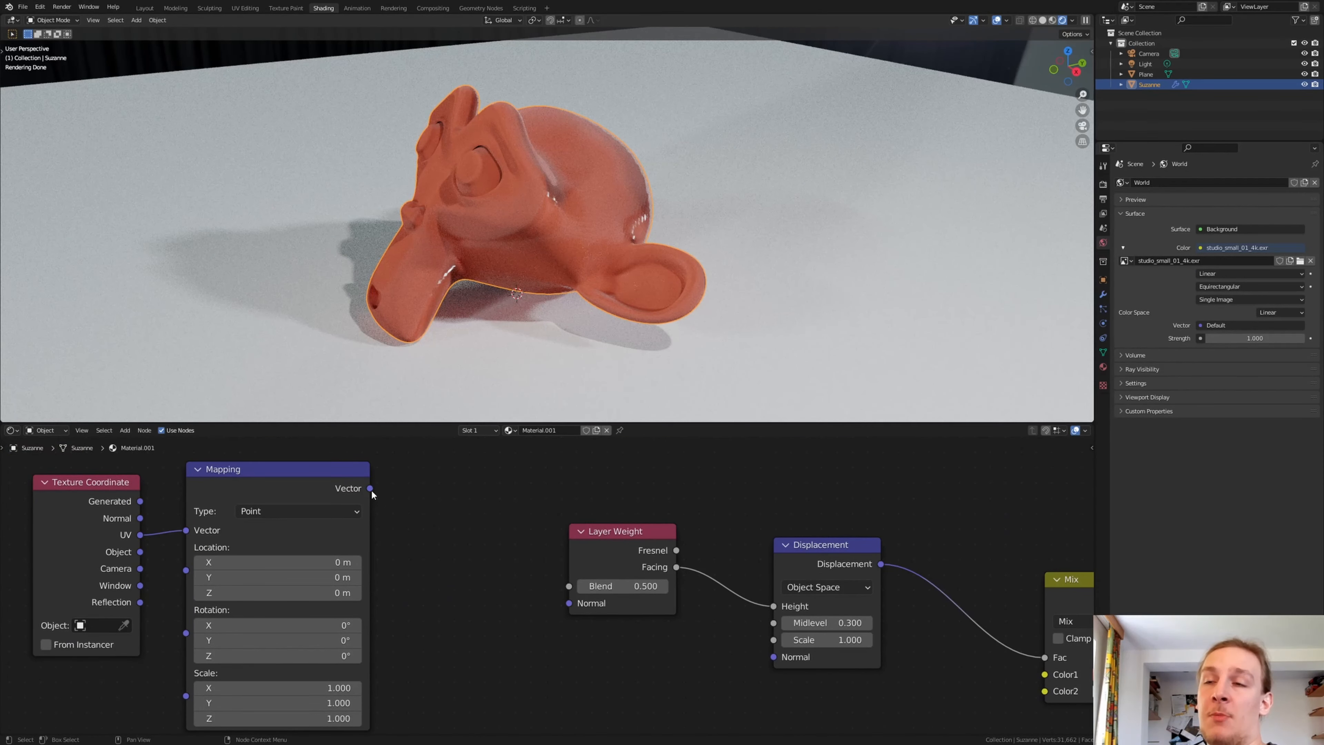
left_click_drag(370, 490, 580, 605)
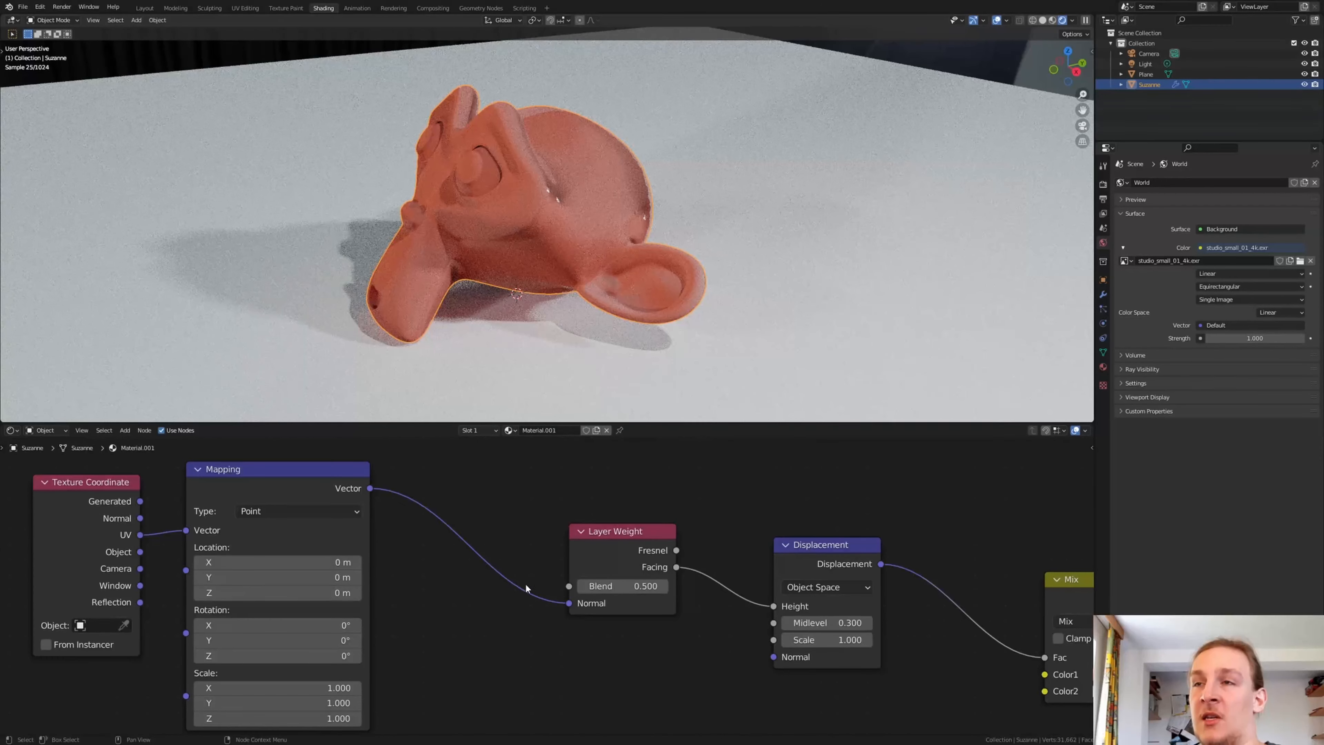
scroll(524, 582, "down", 2)
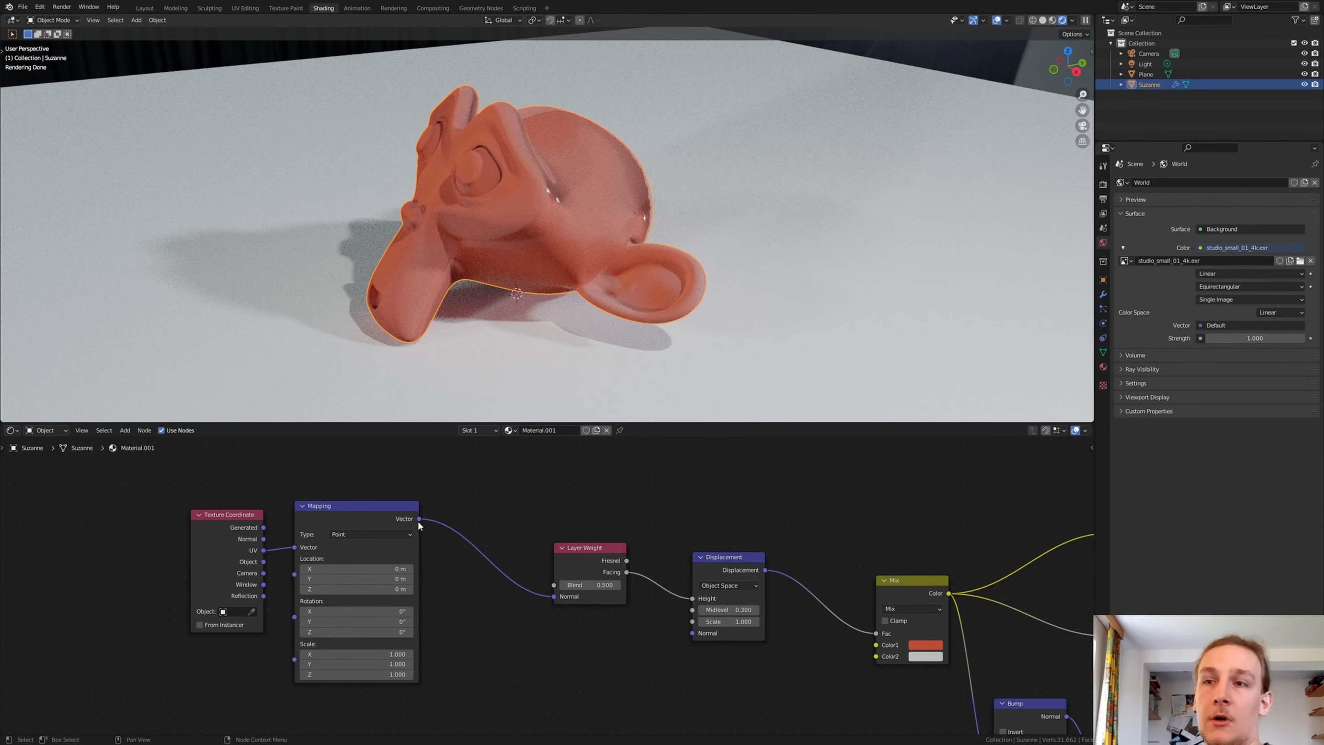
left_click_drag(420, 519, 556, 585)
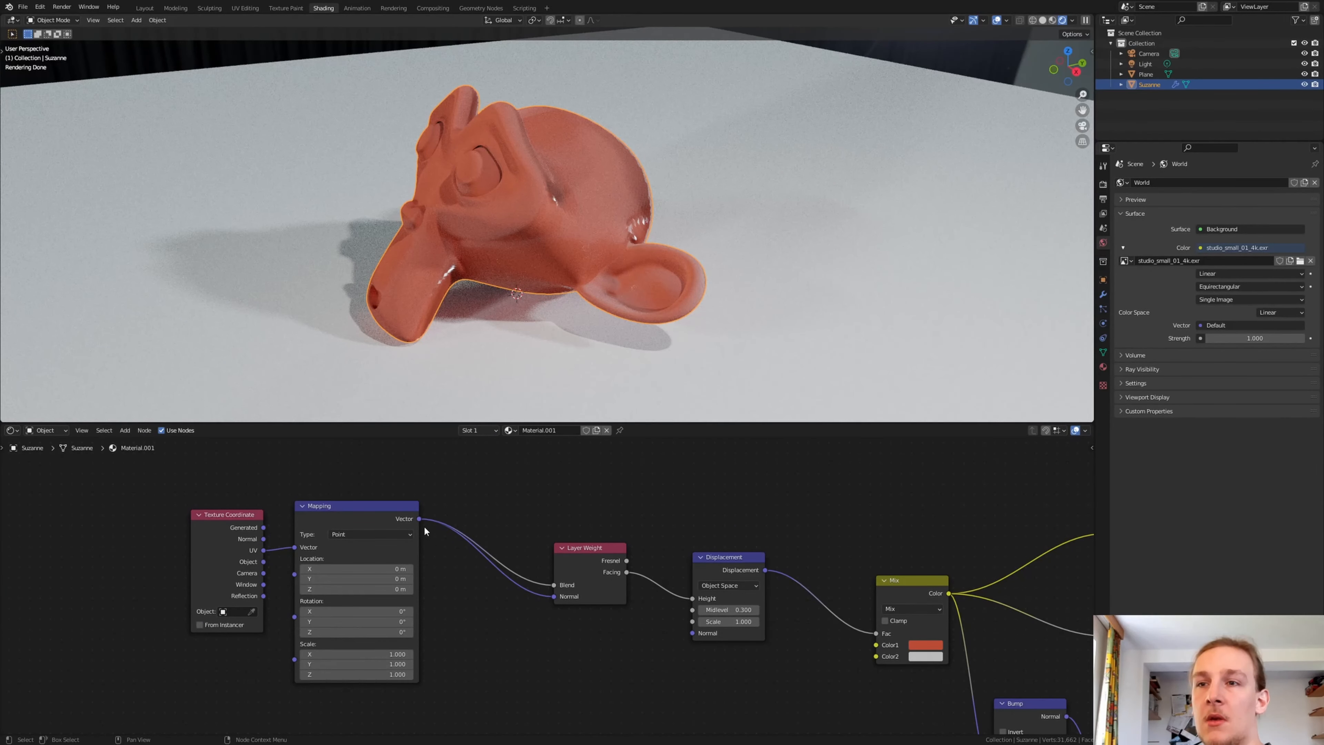
left_click_drag(421, 520, 693, 633)
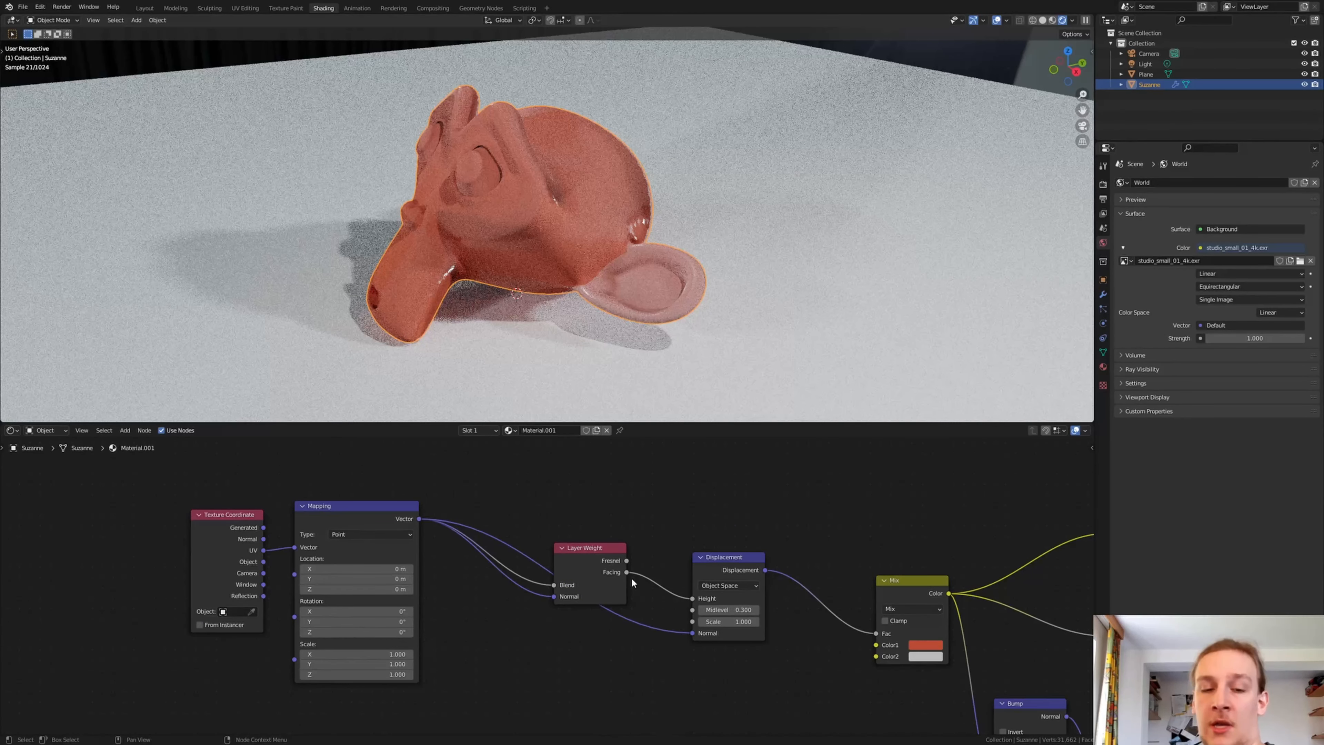
Insert a Musgrave Texture node into the link between Mapping's Vector output and the Displacement node's Normal input, below Layer Weight.
key("shift+a")
type("mu")
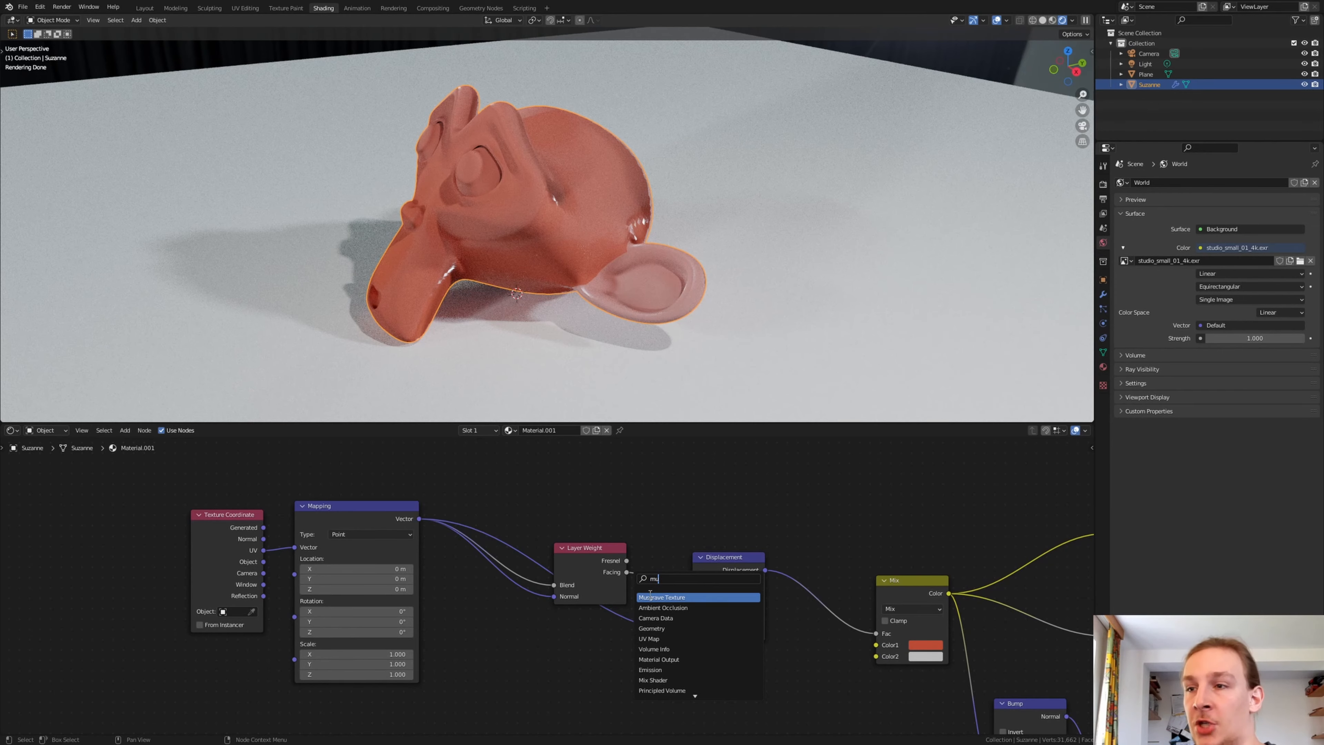
key("Return")
left_click(580, 633)
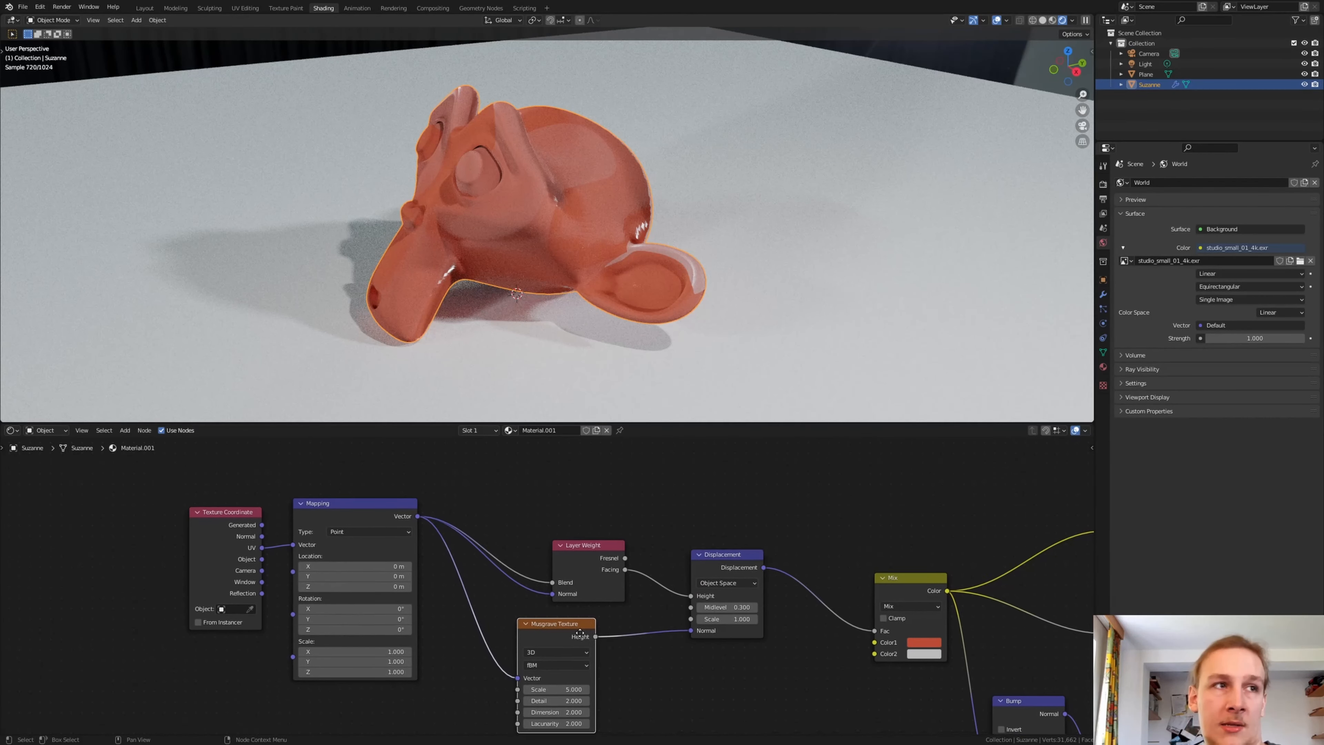
Switch the Musgrave Texture to 4D and set its Scale to 4.85.
scroll(580, 633, "up", 3)
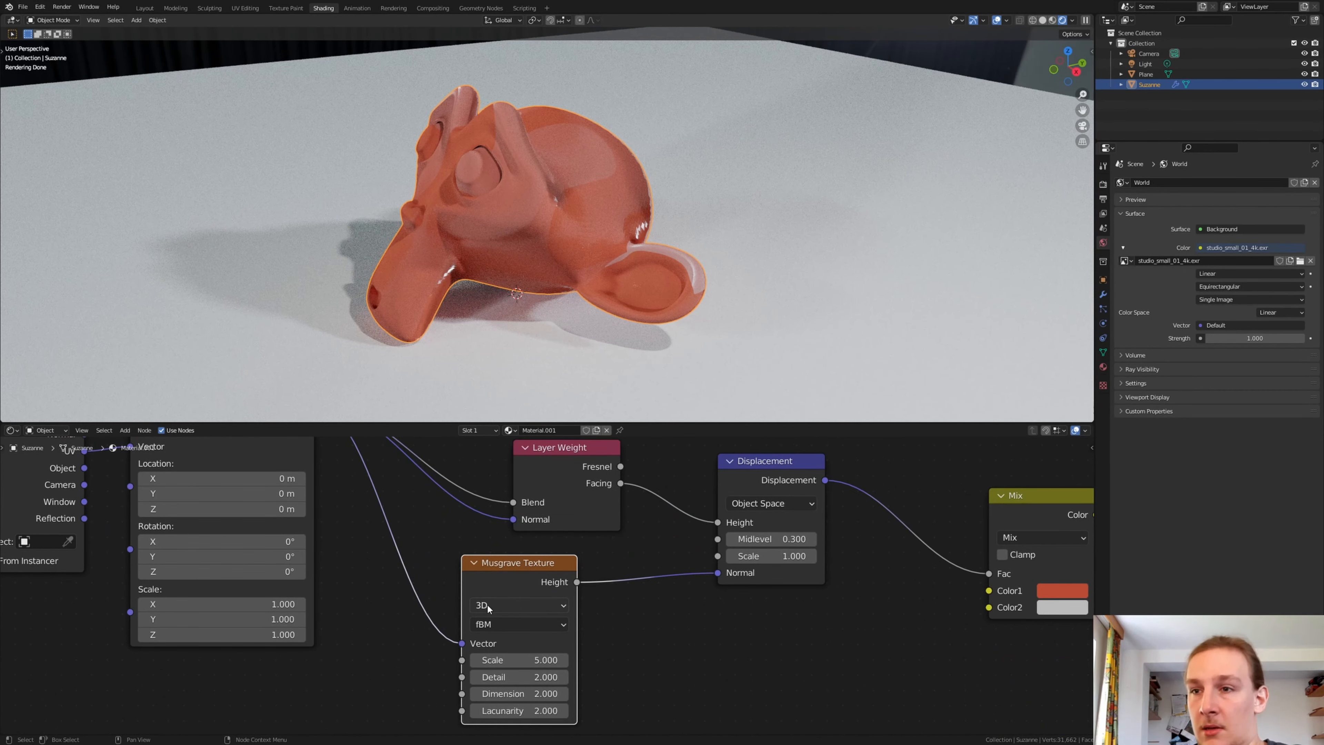
left_click(489, 606)
left_click(523, 658)
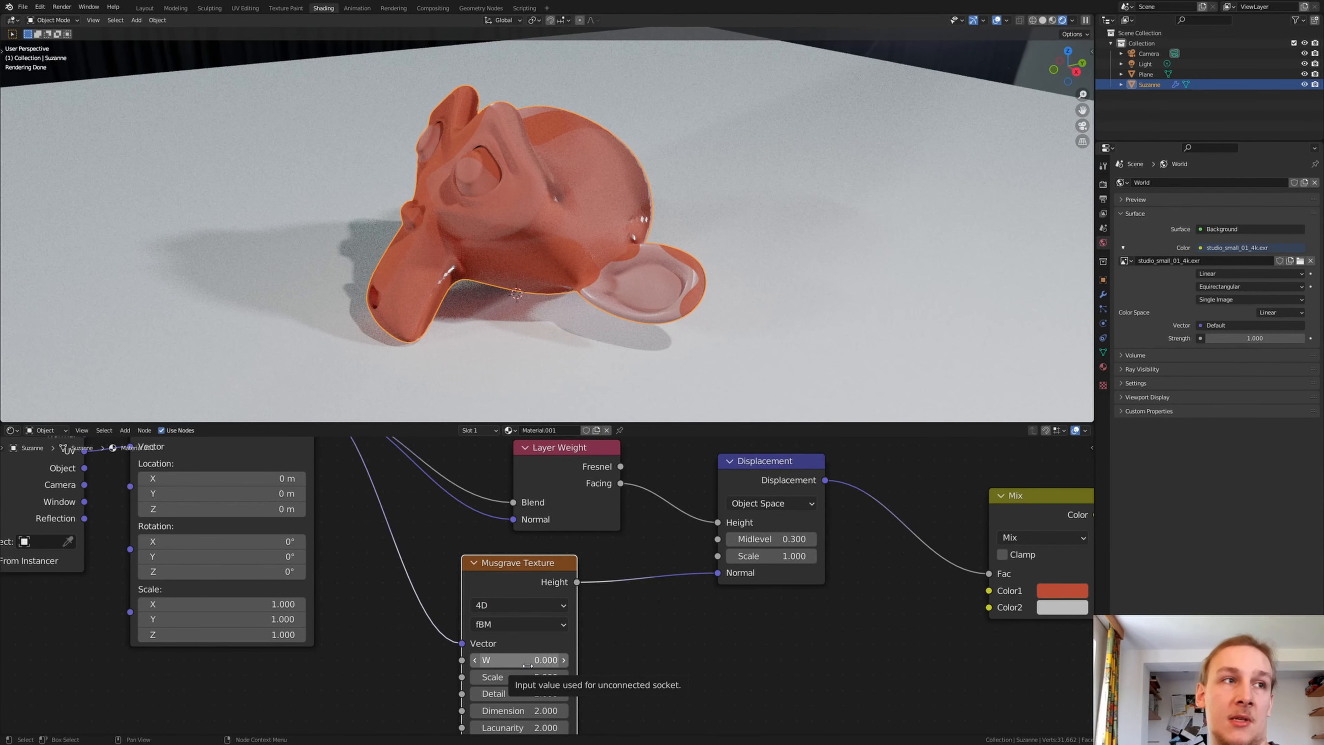
left_click(535, 677)
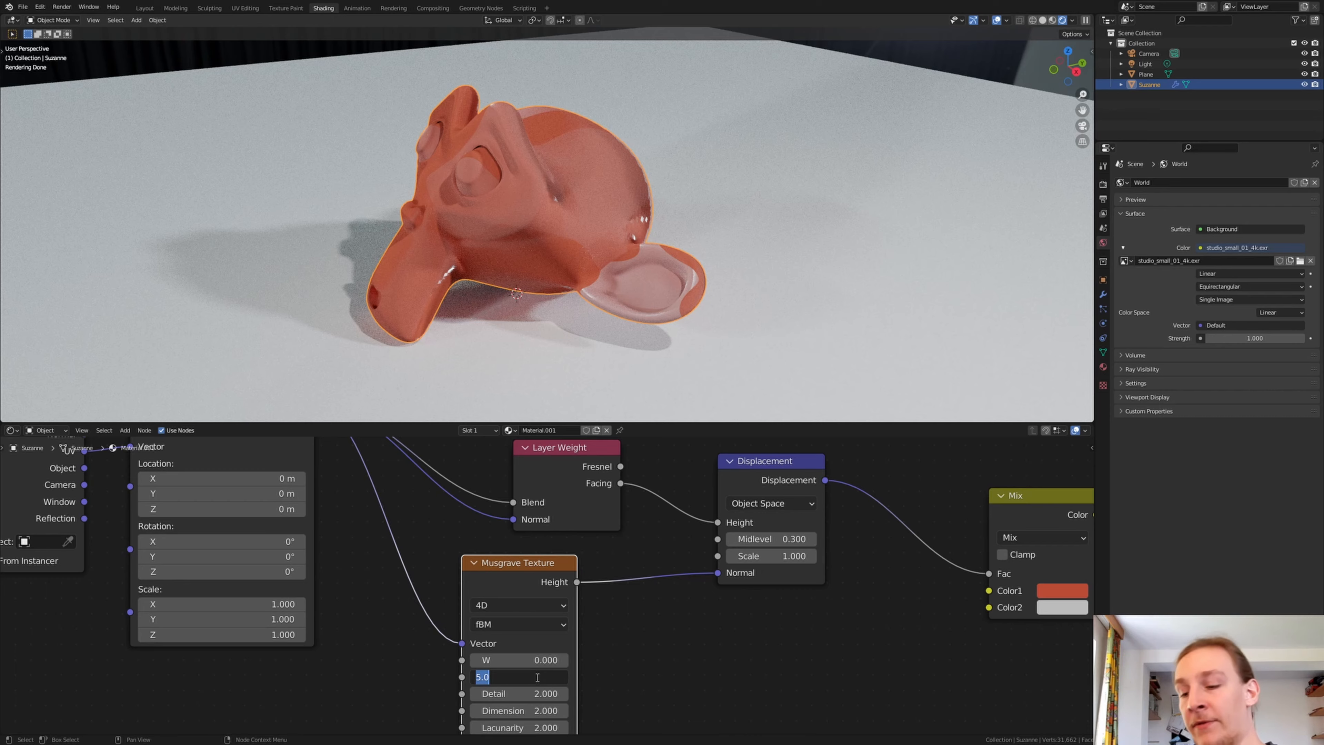
type("4")
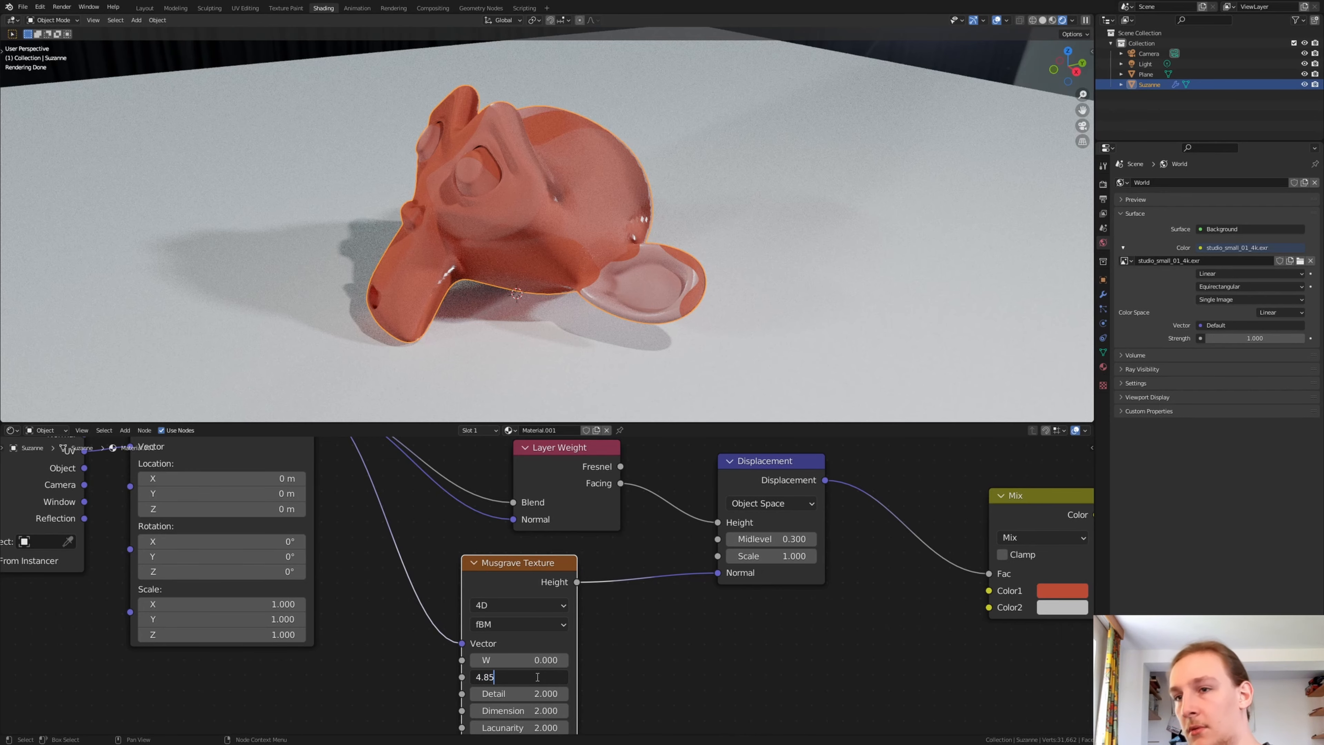
type(".85")
key("Return")
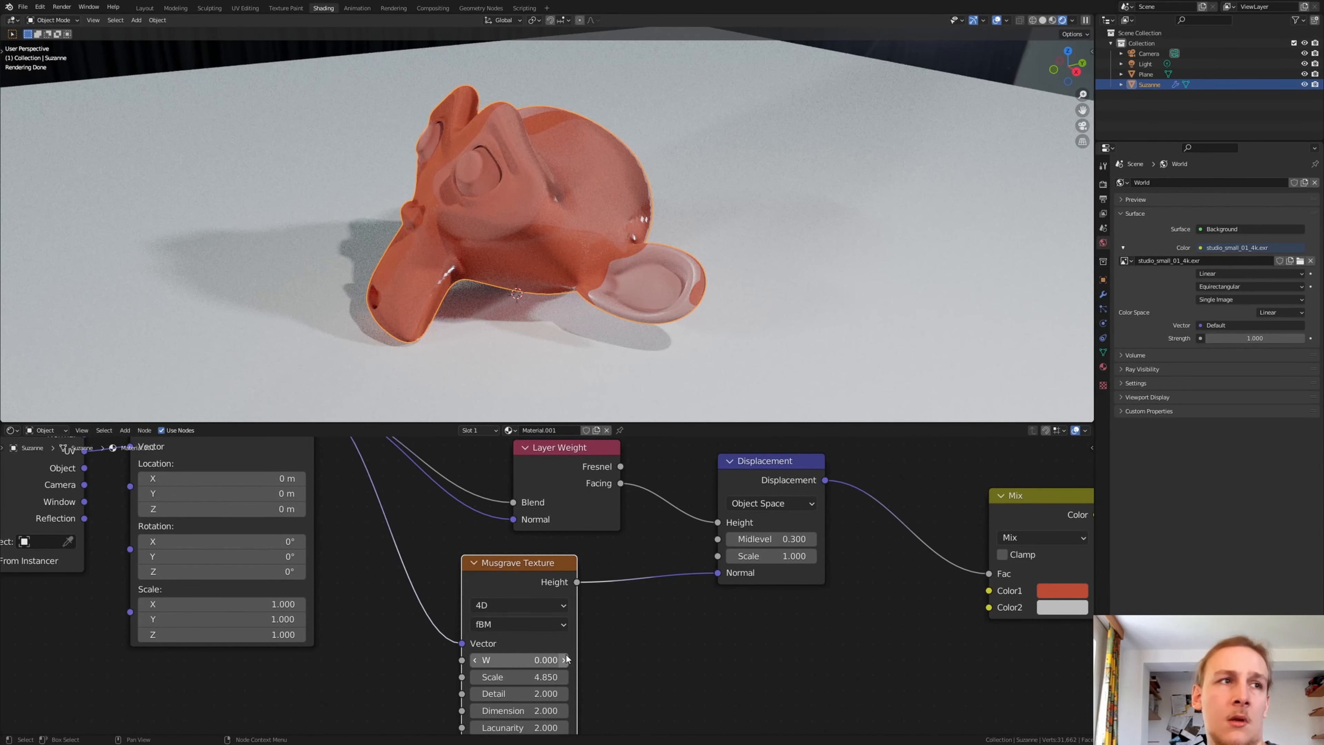
scroll(566, 653, "down", 2)
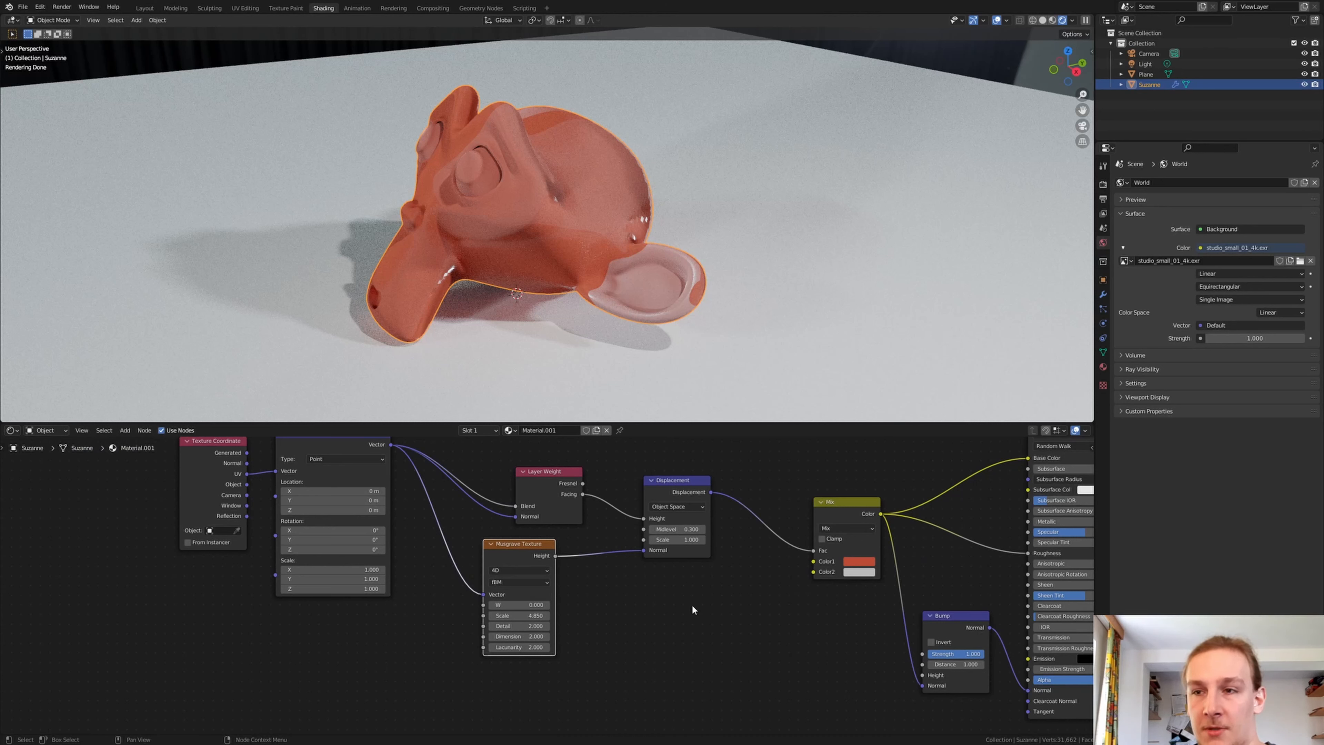
key("shift+a")
type("WAV")
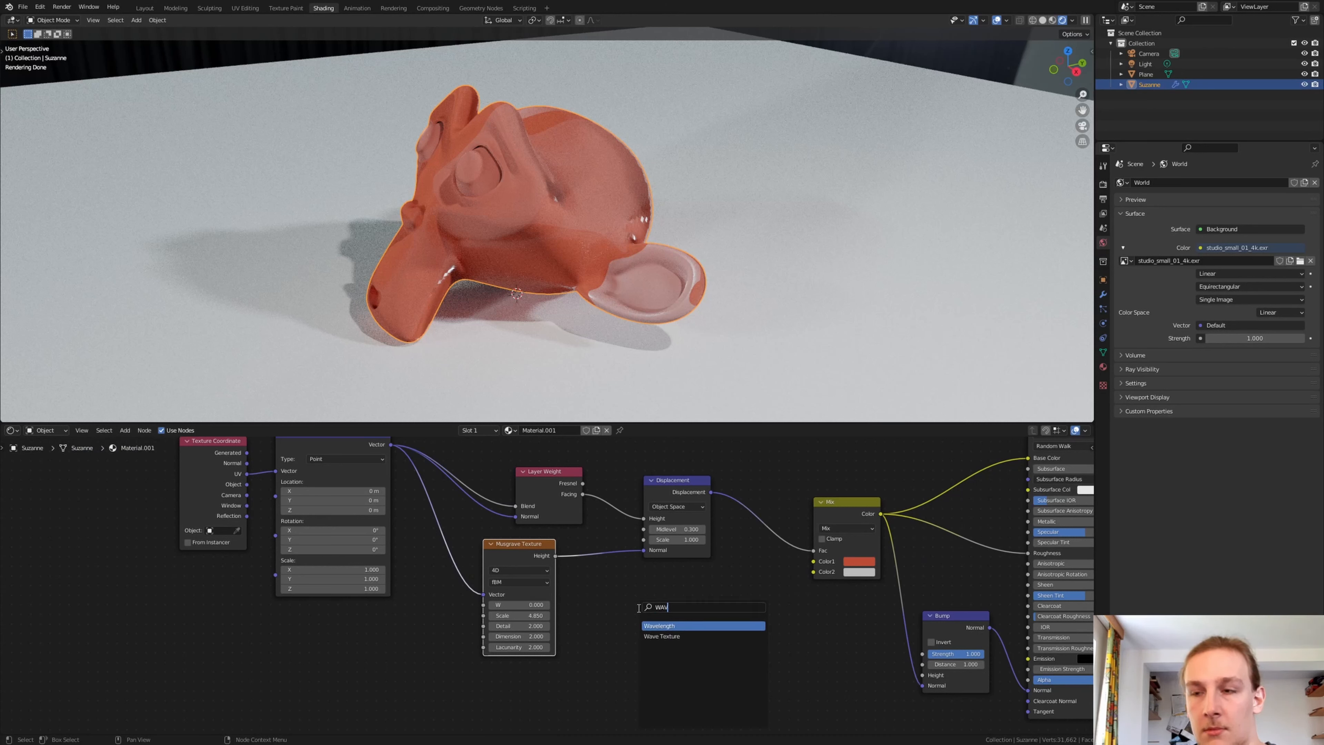
key("Return")
right_click(675, 642)
Add a Wave Texture node below the Musgrave Texture node.
key("shift+a")
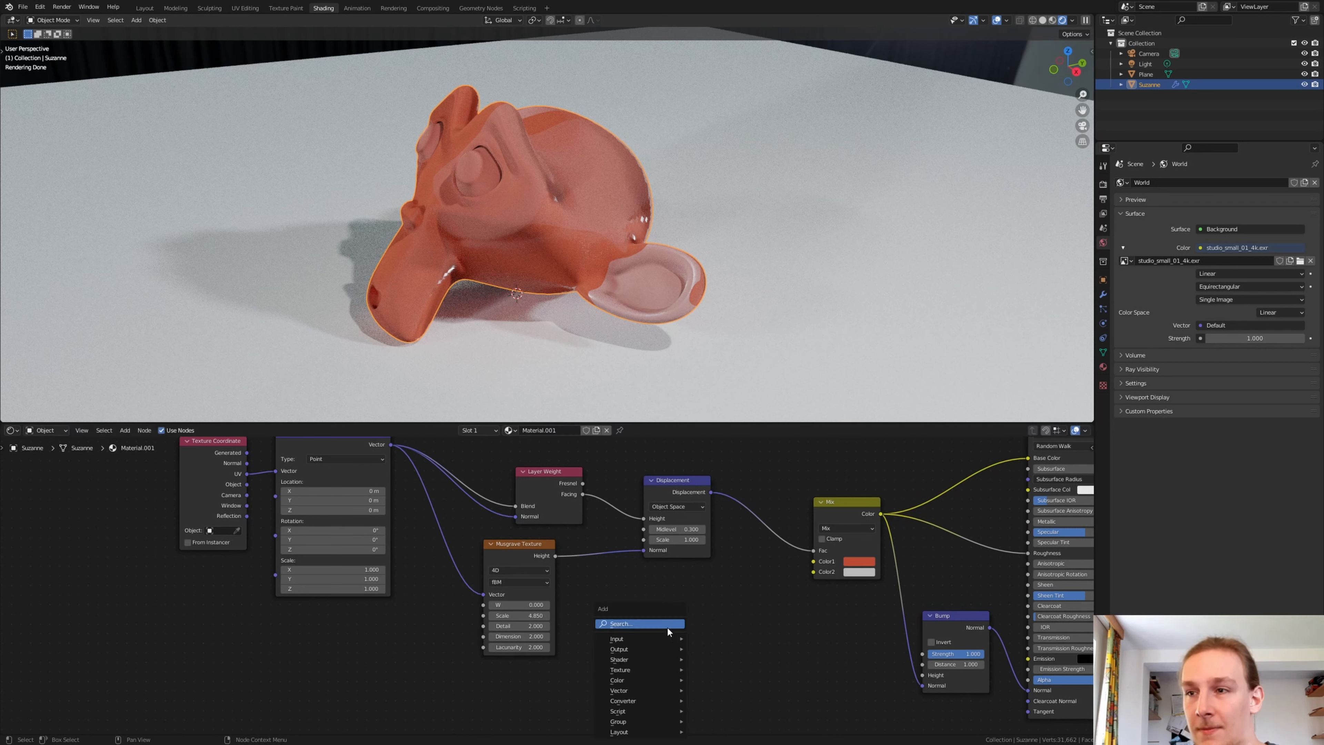
left_click(668, 622)
type("wave t")
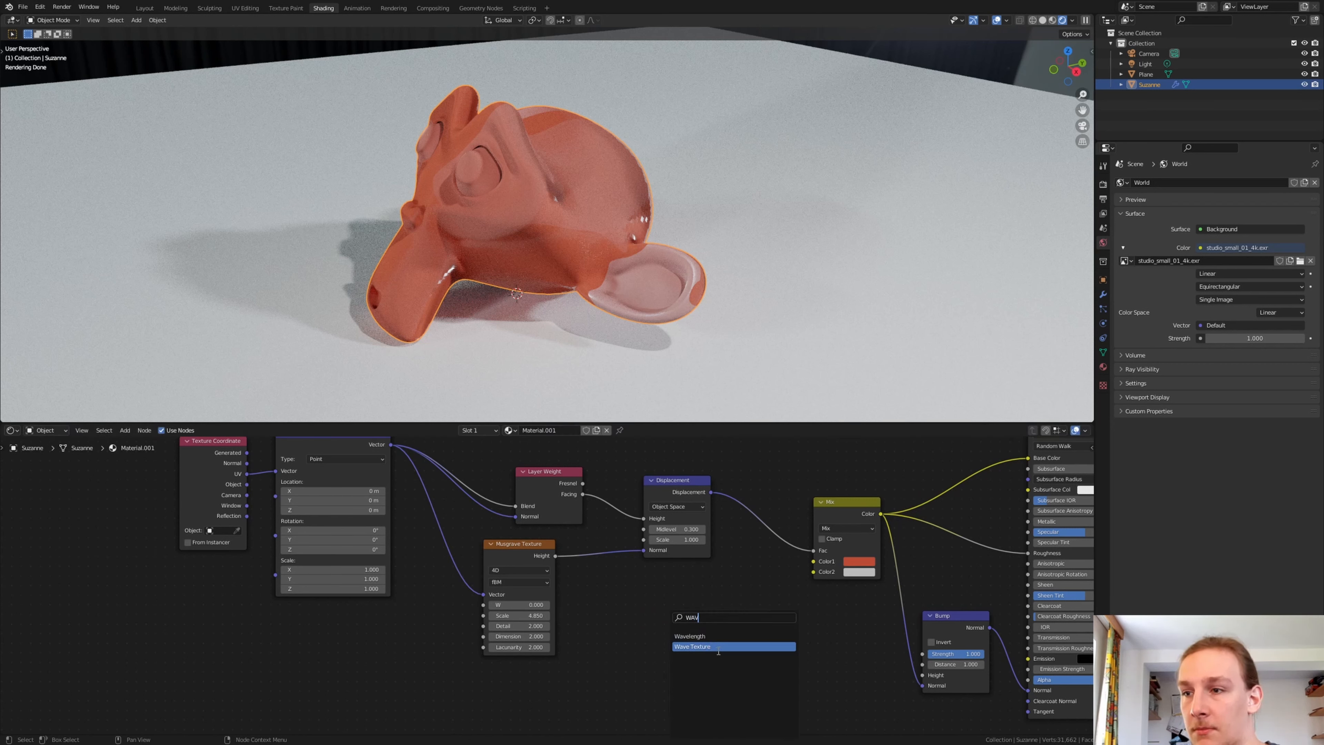
key("Return")
left_click(542, 694)
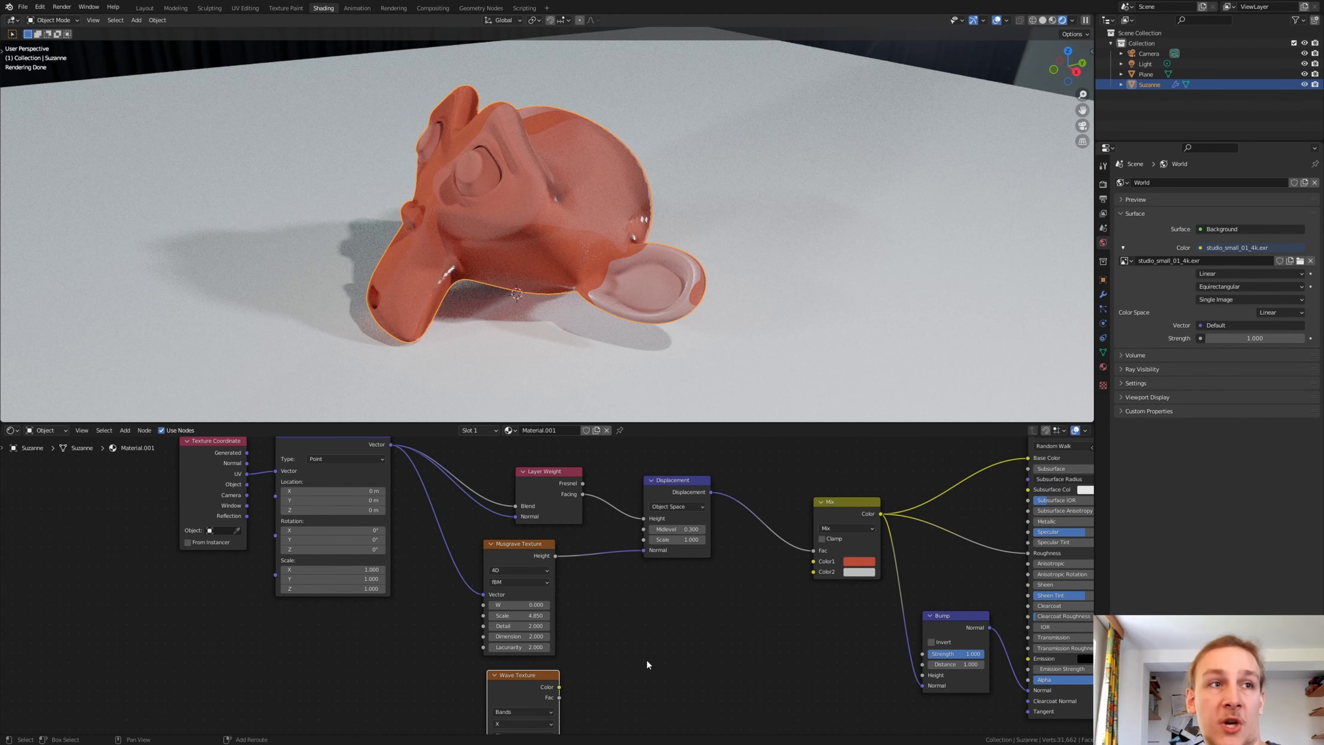
Duplicate the Wave Texture node and connect the copy's Color output to the Mix node's Color2 input.
middle_click_drag(664, 670, 571, 592)
key("shift+d")
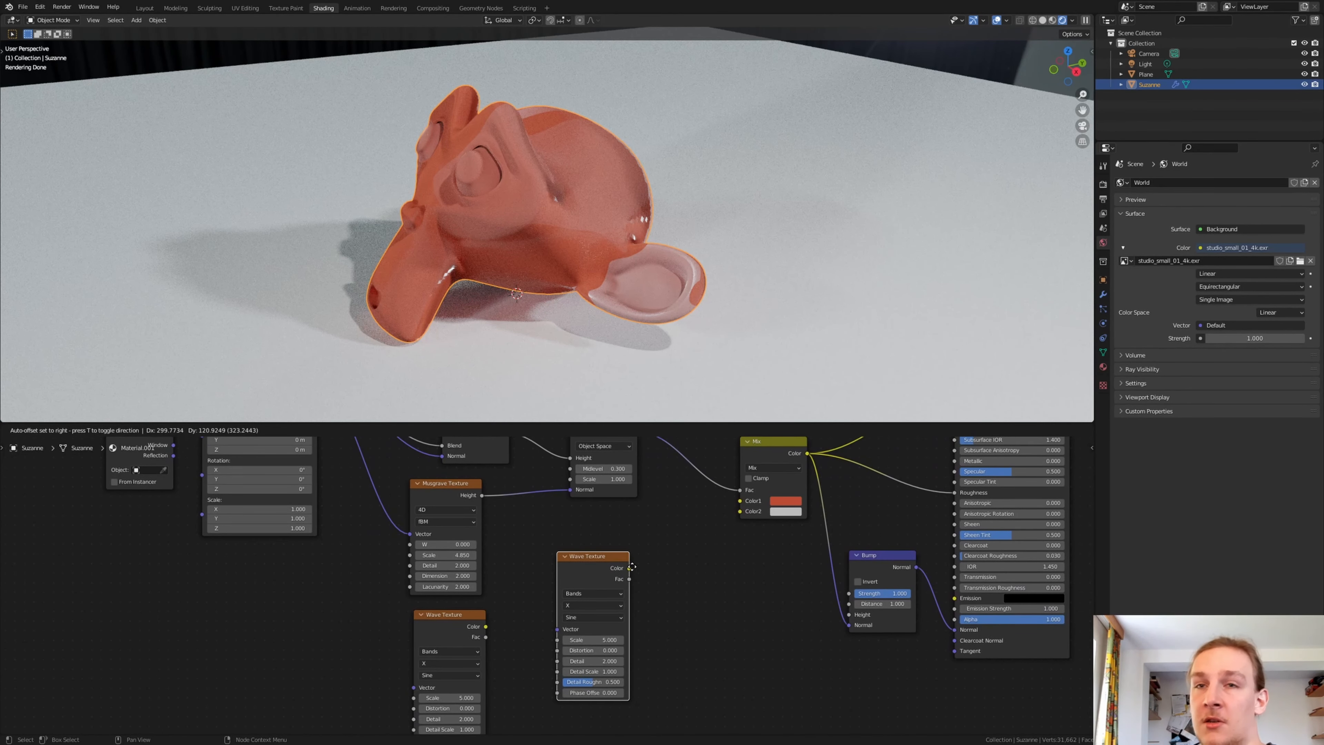
left_click(642, 570)
scroll(642, 572, "up", 1)
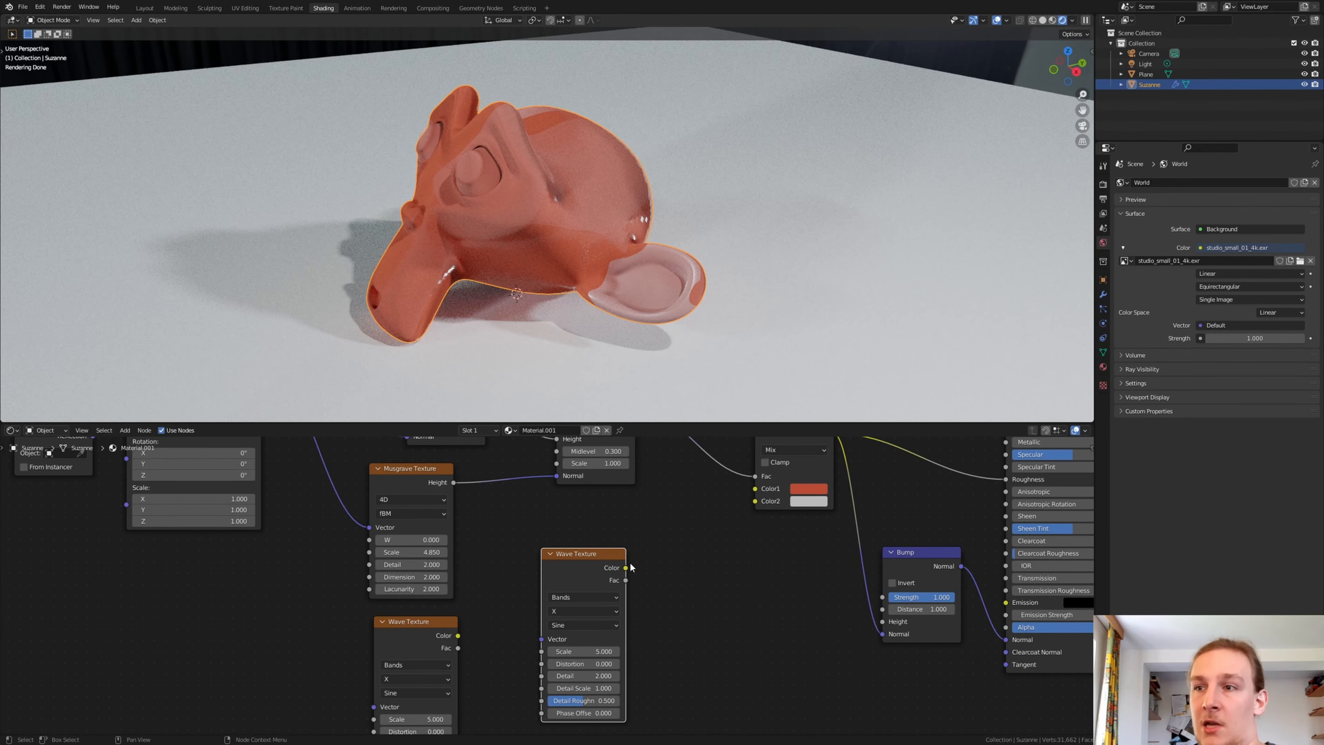
left_click_drag(627, 568, 754, 502)
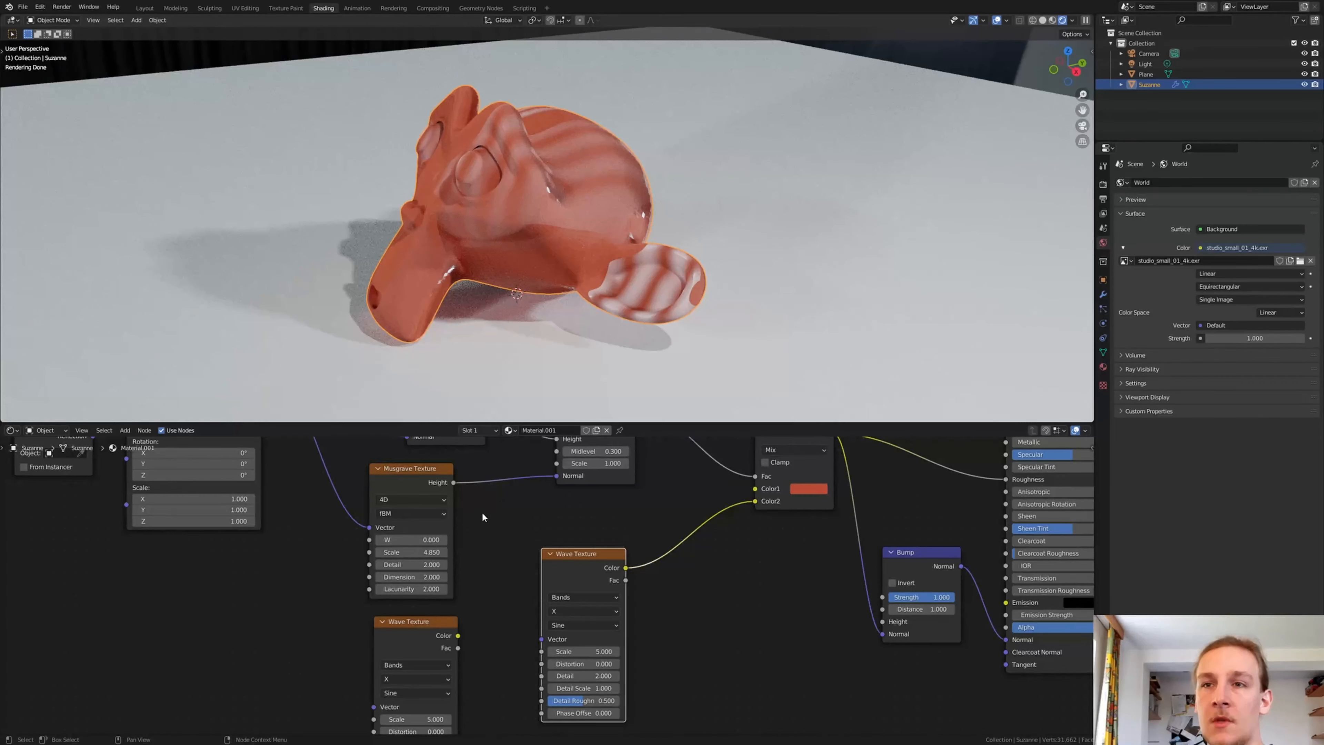
Connect Mapping's Vector output to the duplicated Wave Texture's Vector, and the original Wave Texture's Fac output to the duplicate's Scale.
middle_click_drag(482, 516, 600, 573)
left_click_drag(660, 696, 381, 462)
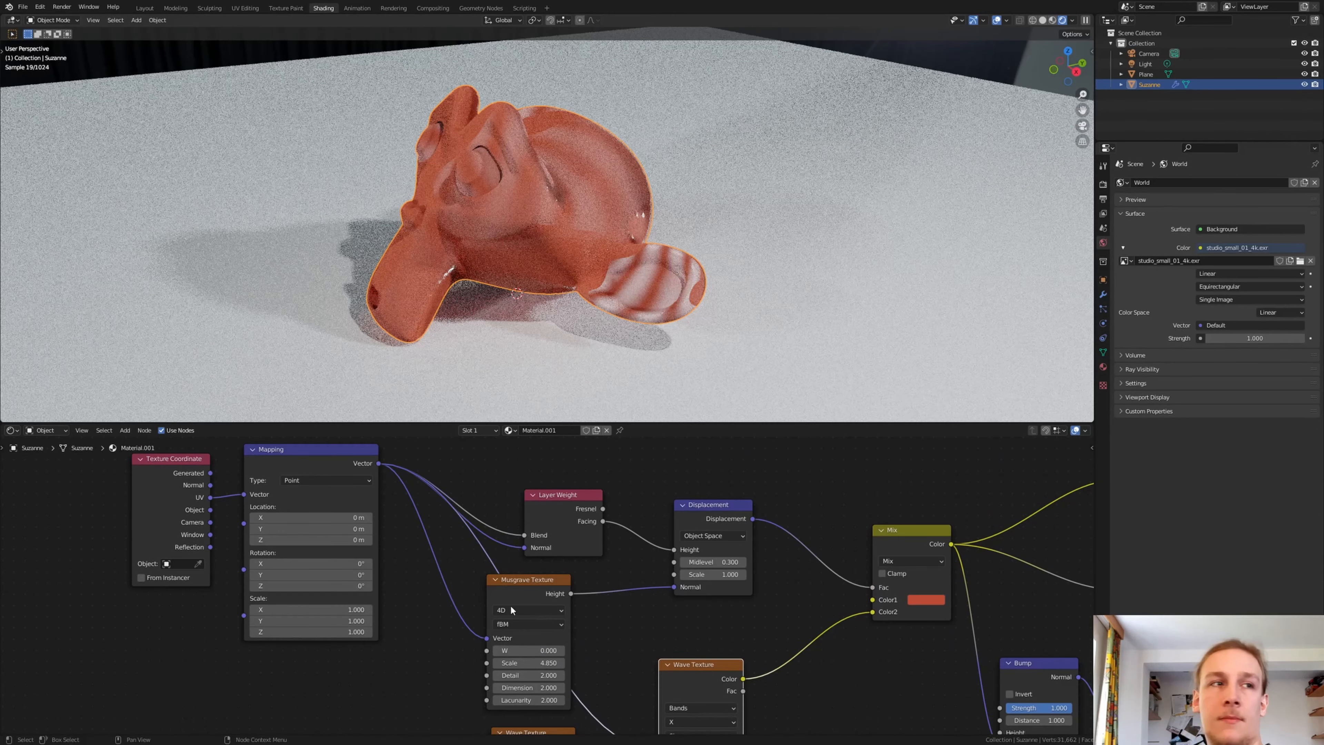
middle_click_drag(565, 616, 494, 413)
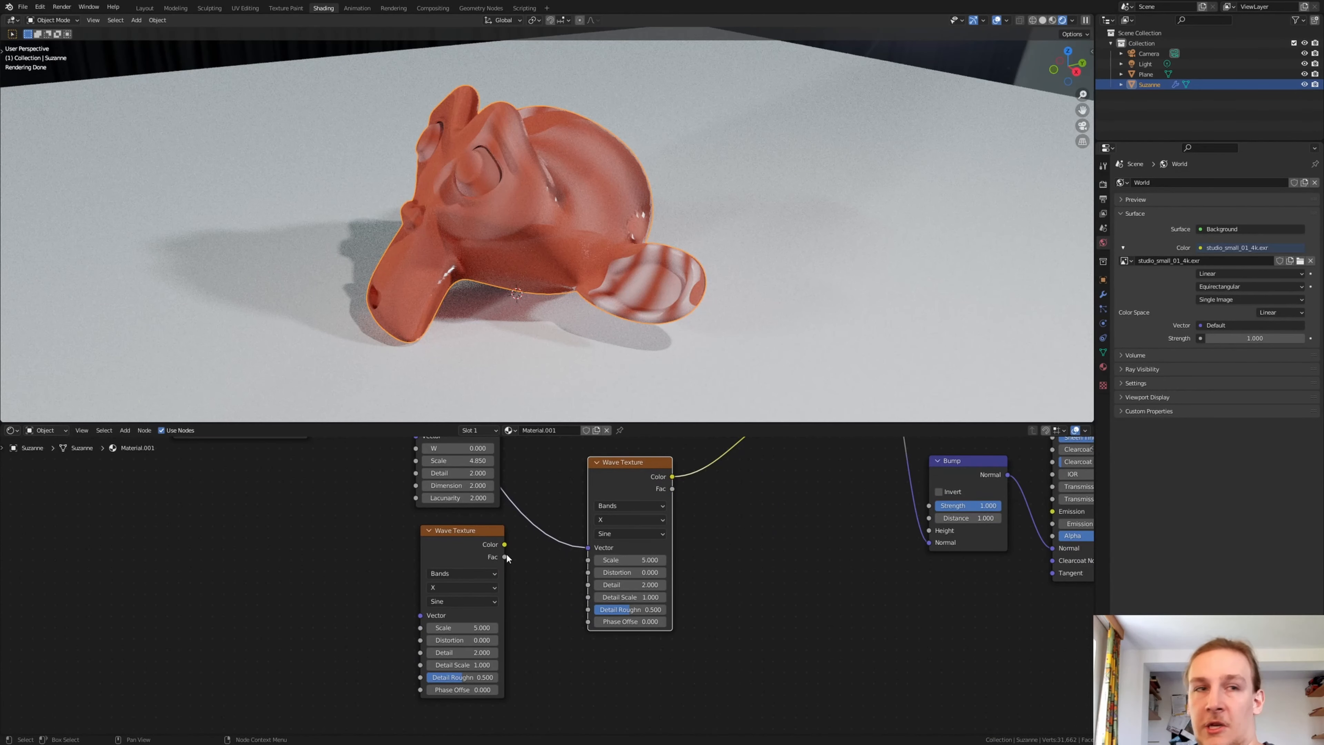
left_click_drag(505, 557, 592, 561)
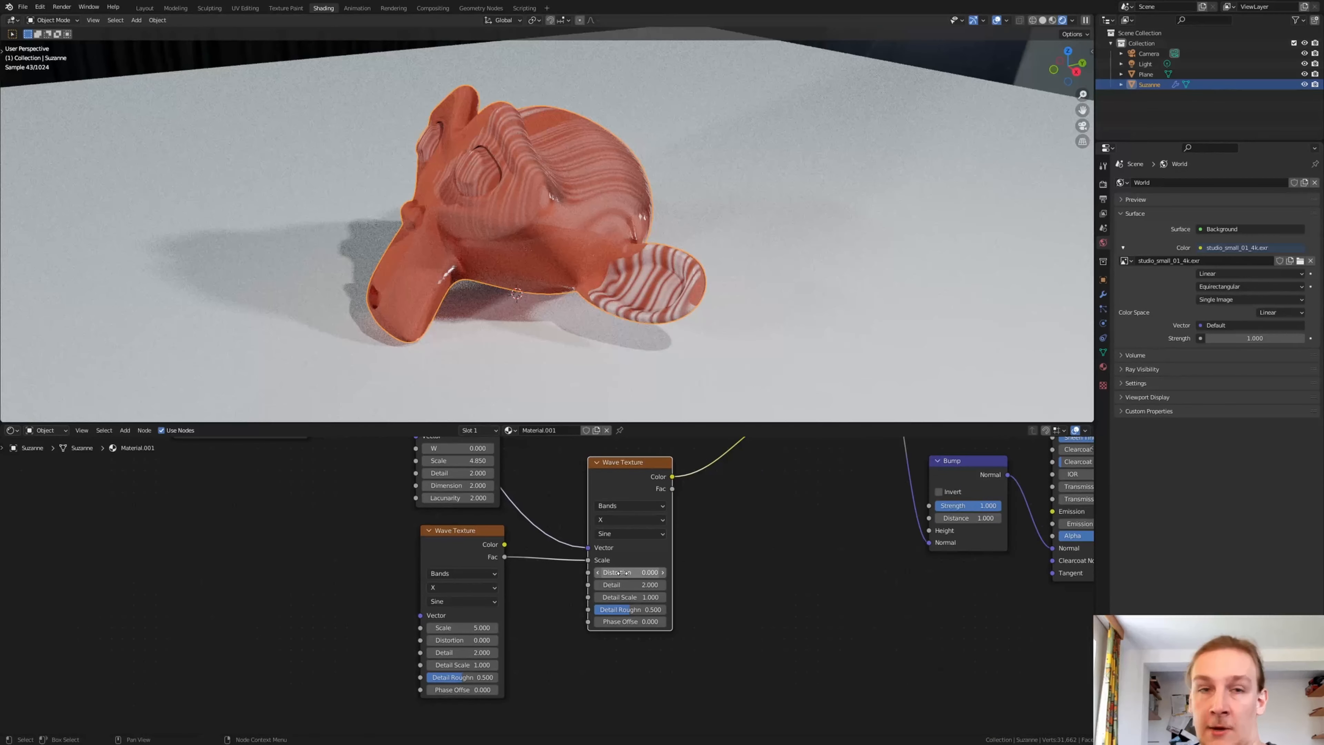
On the Wave Texture feeding the Mix node, set Distortion to 5.2 and Detail Roughness to 0.
left_click(647, 572)
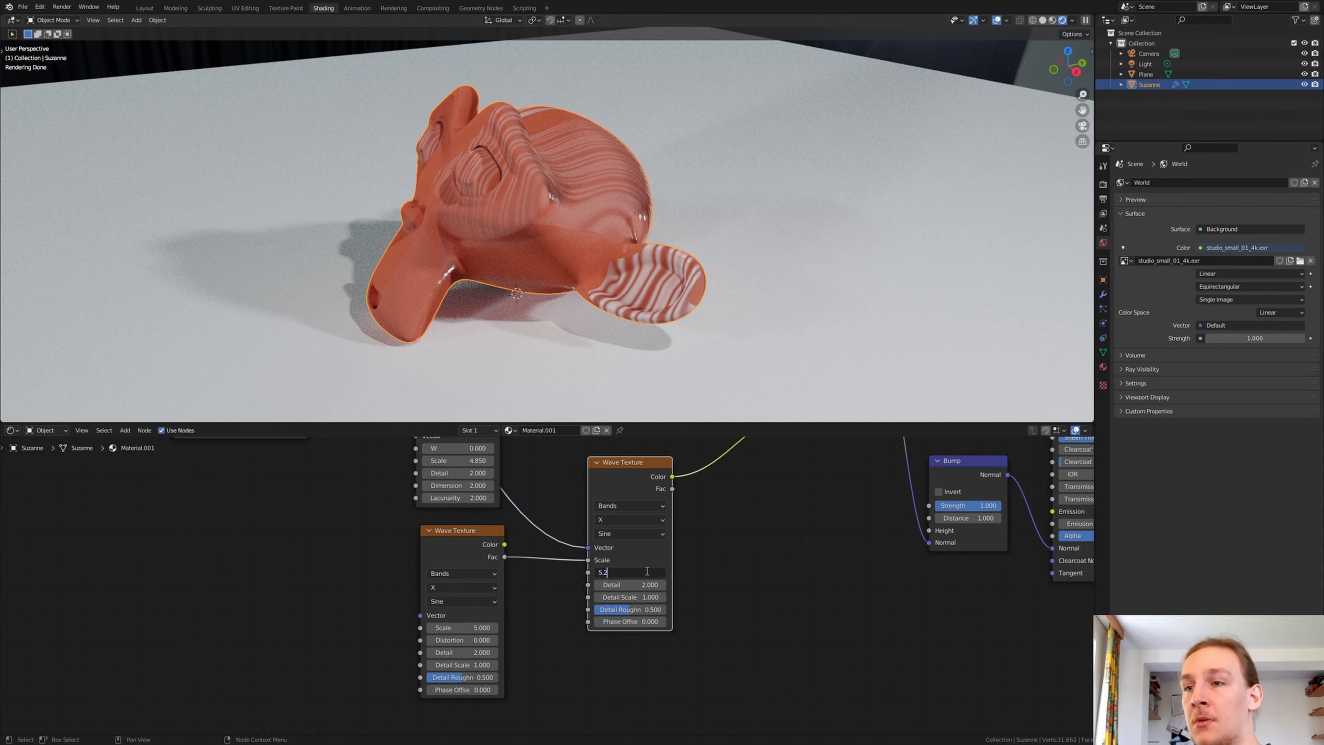
key("Return")
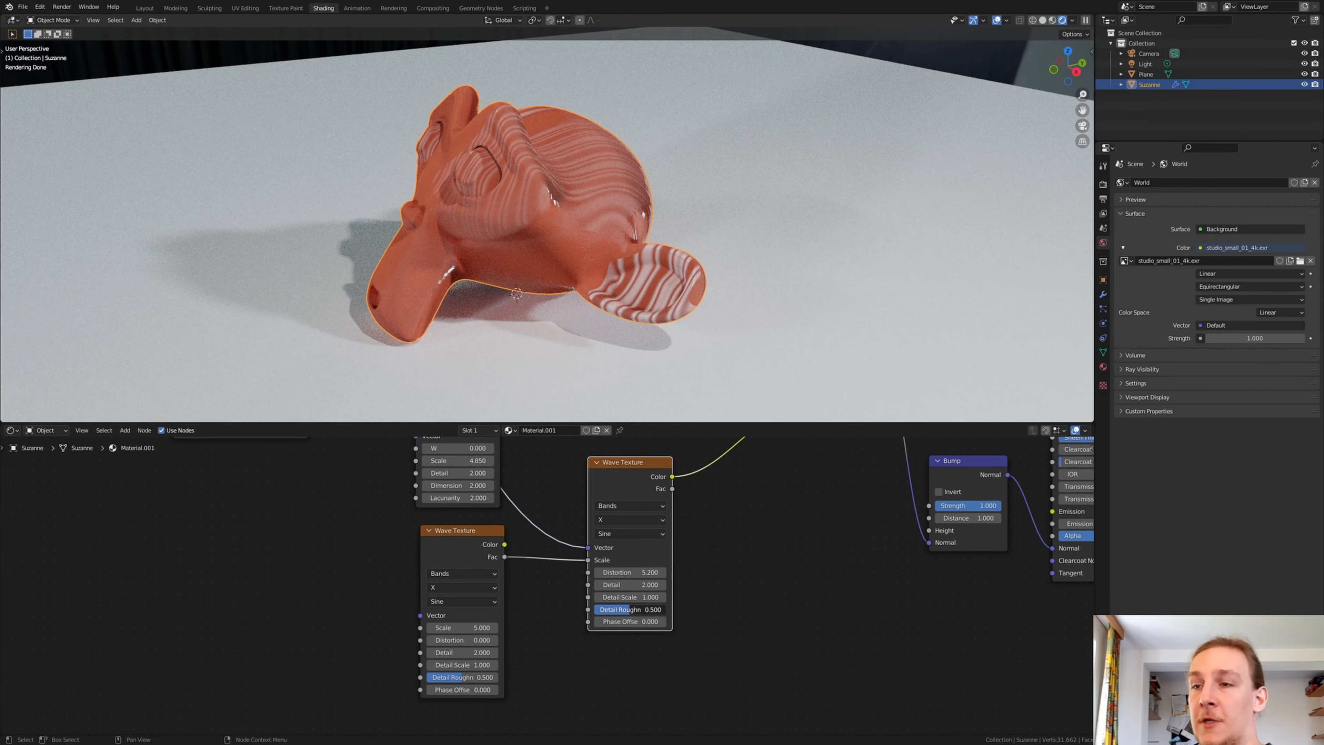
left_click_drag(629, 609, 593, 609)
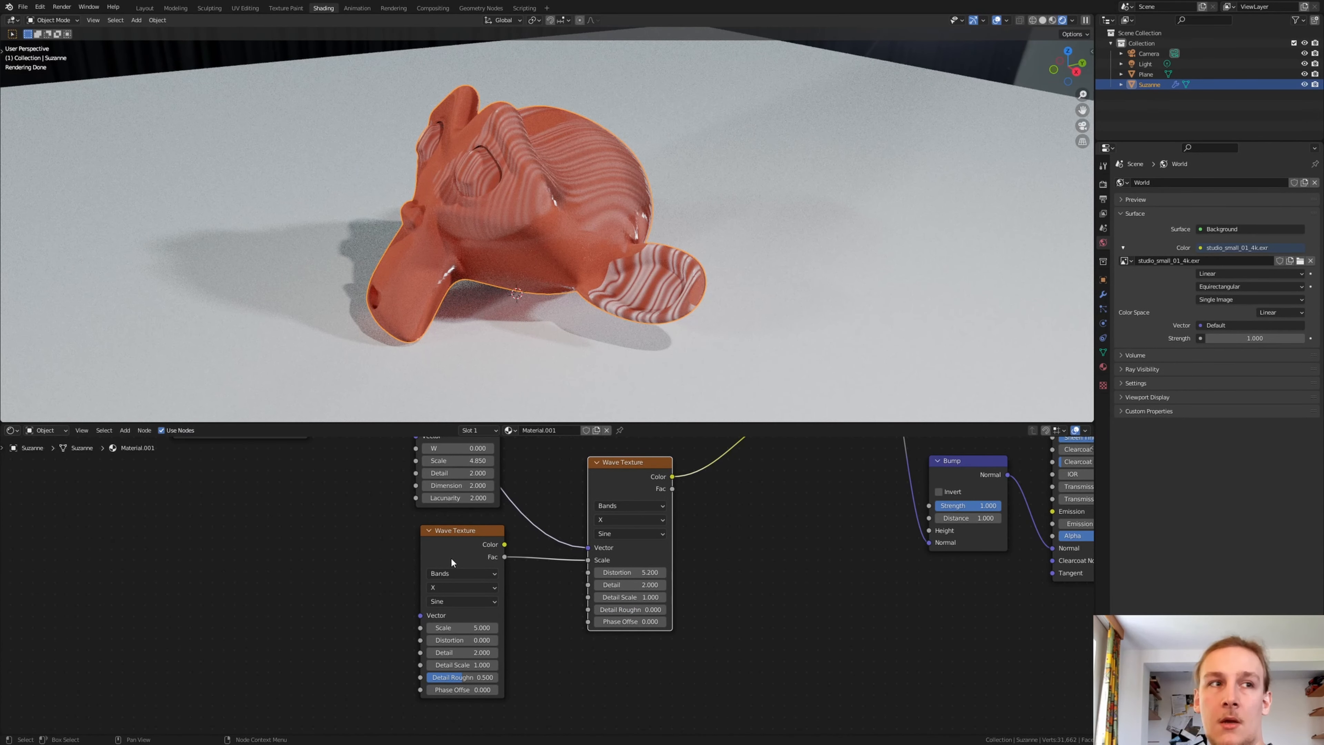
Change the original Wave Texture's type to Rings and its wave profile to Saw.
left_click(454, 545)
left_click(459, 573)
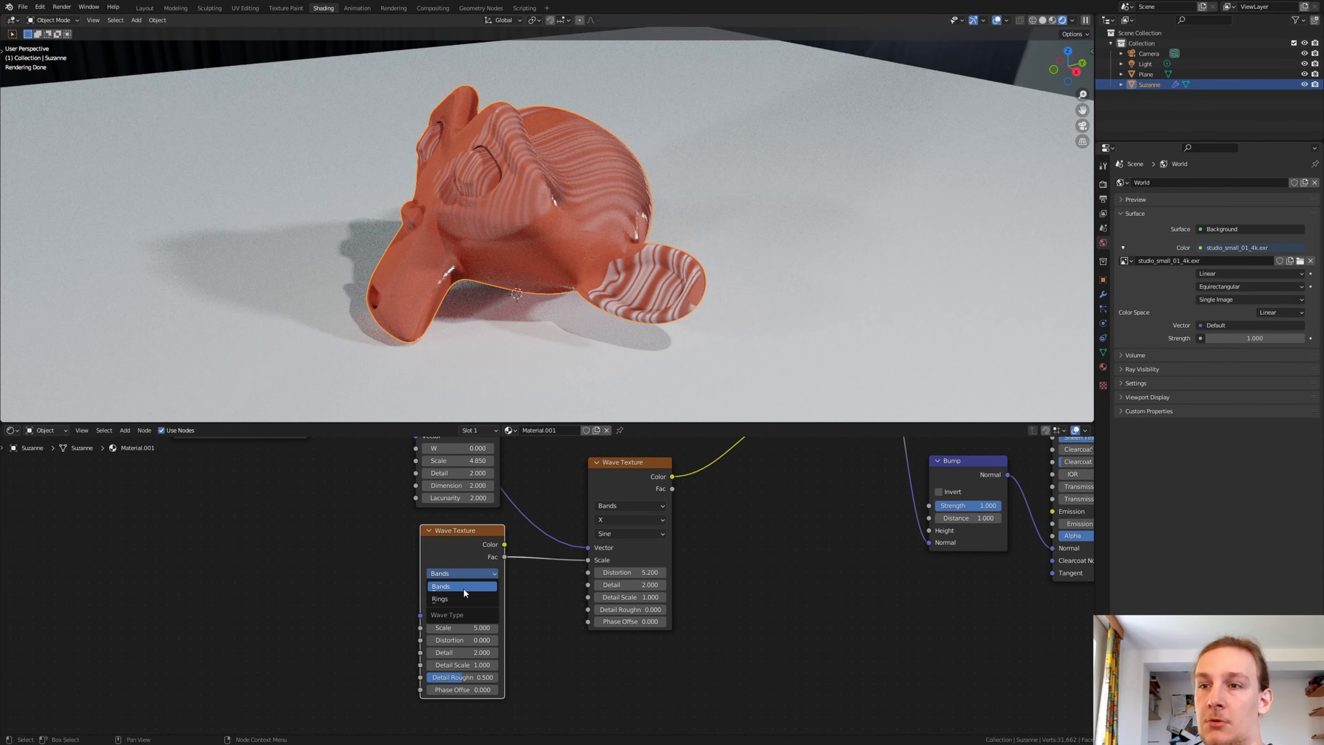
left_click(462, 597)
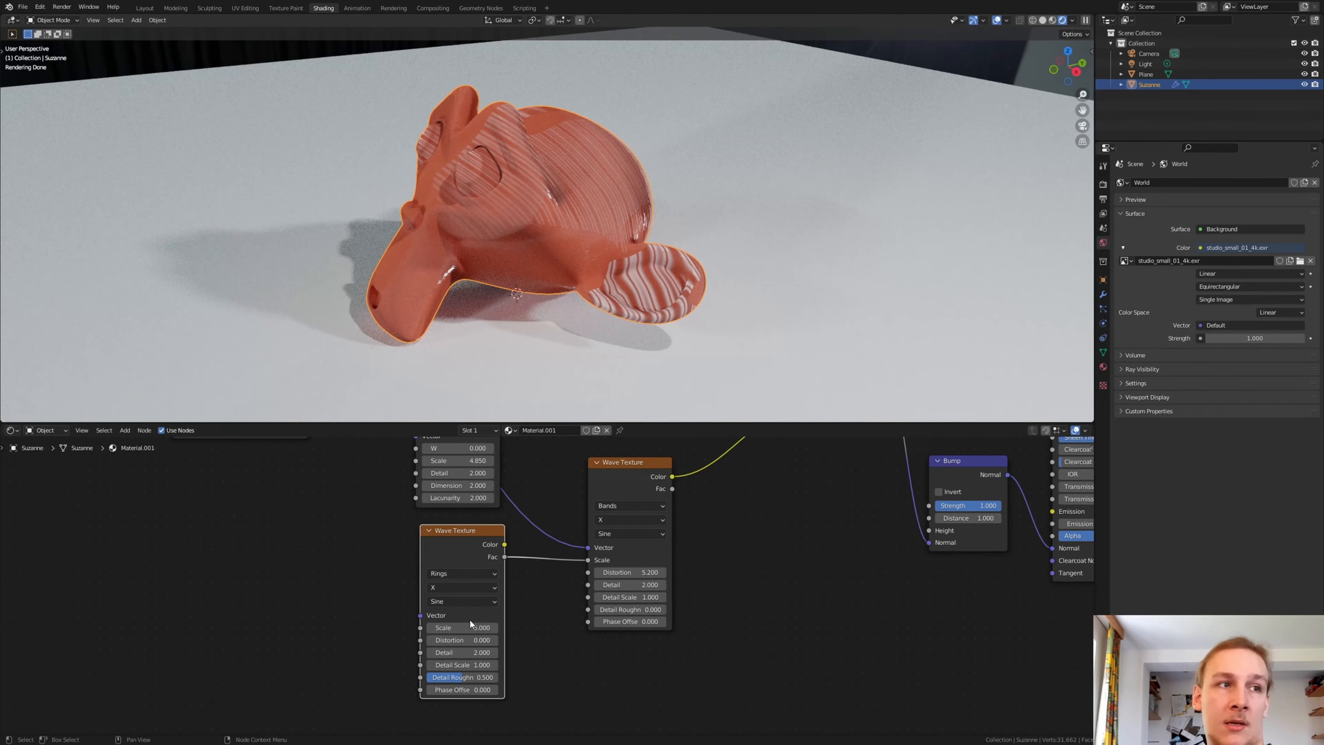
left_click(475, 600)
left_click(467, 627)
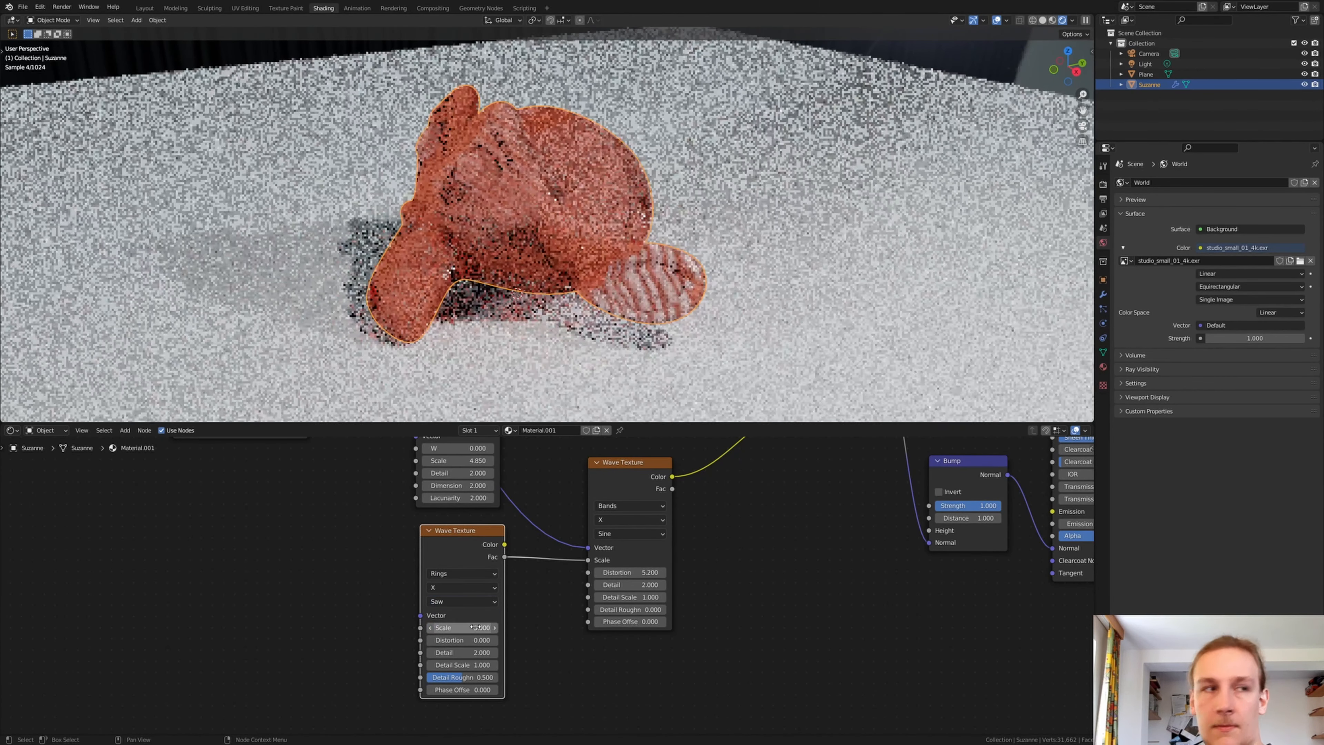
Set the Rings Wave Texture's Scale to 25 and Distortion to 3.5.
left_click(469, 628)
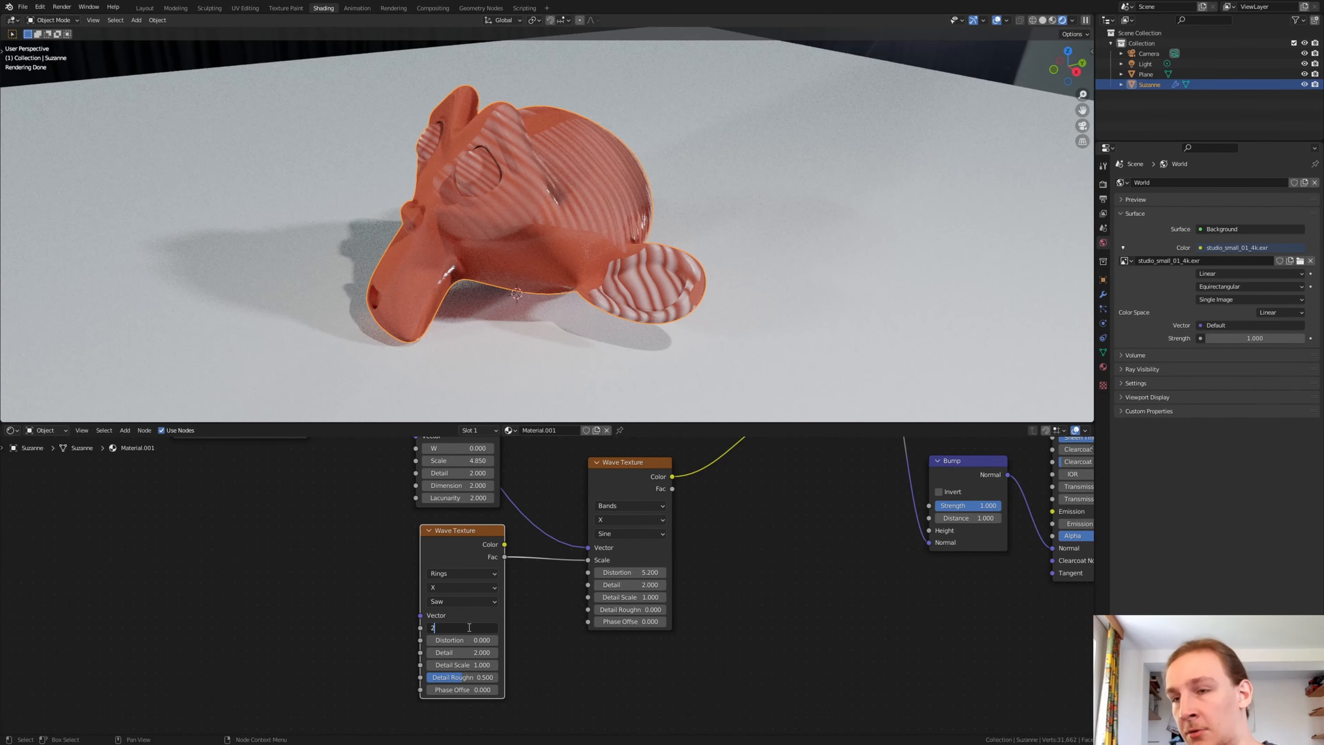
key("Return")
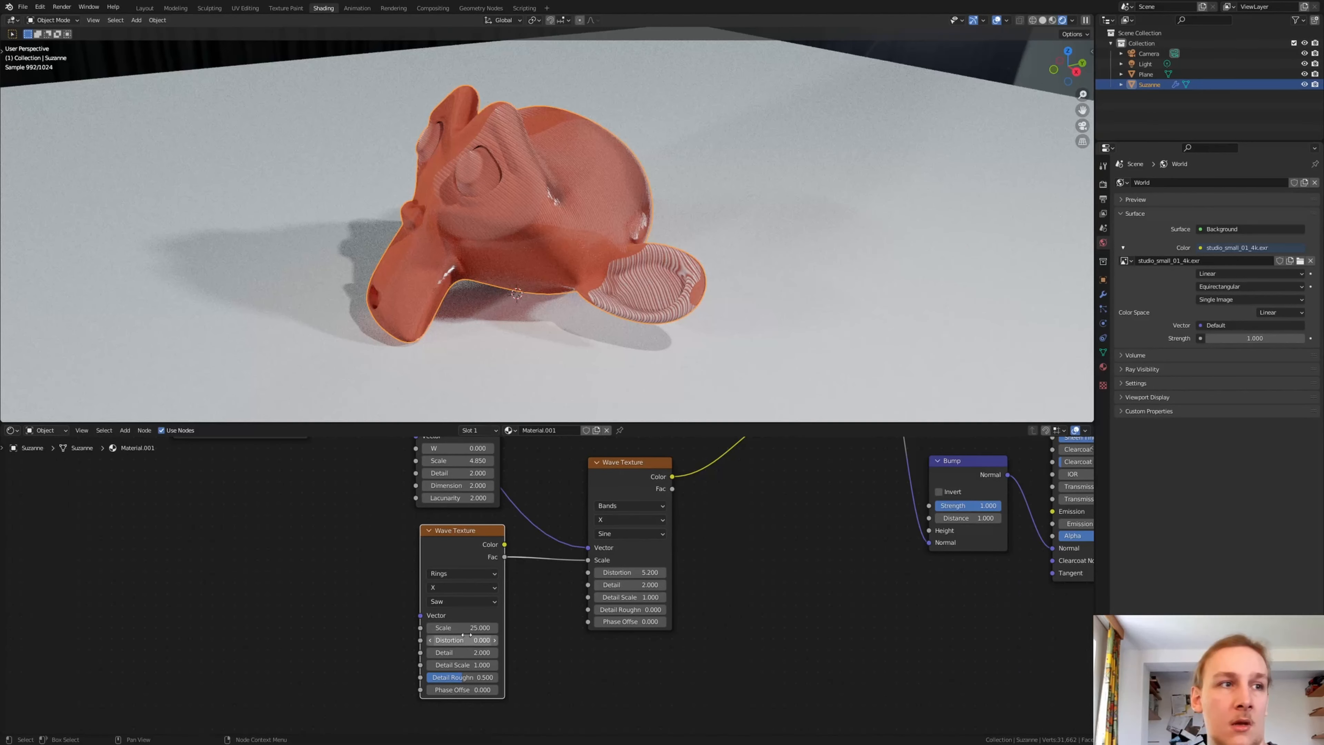
left_click(472, 640)
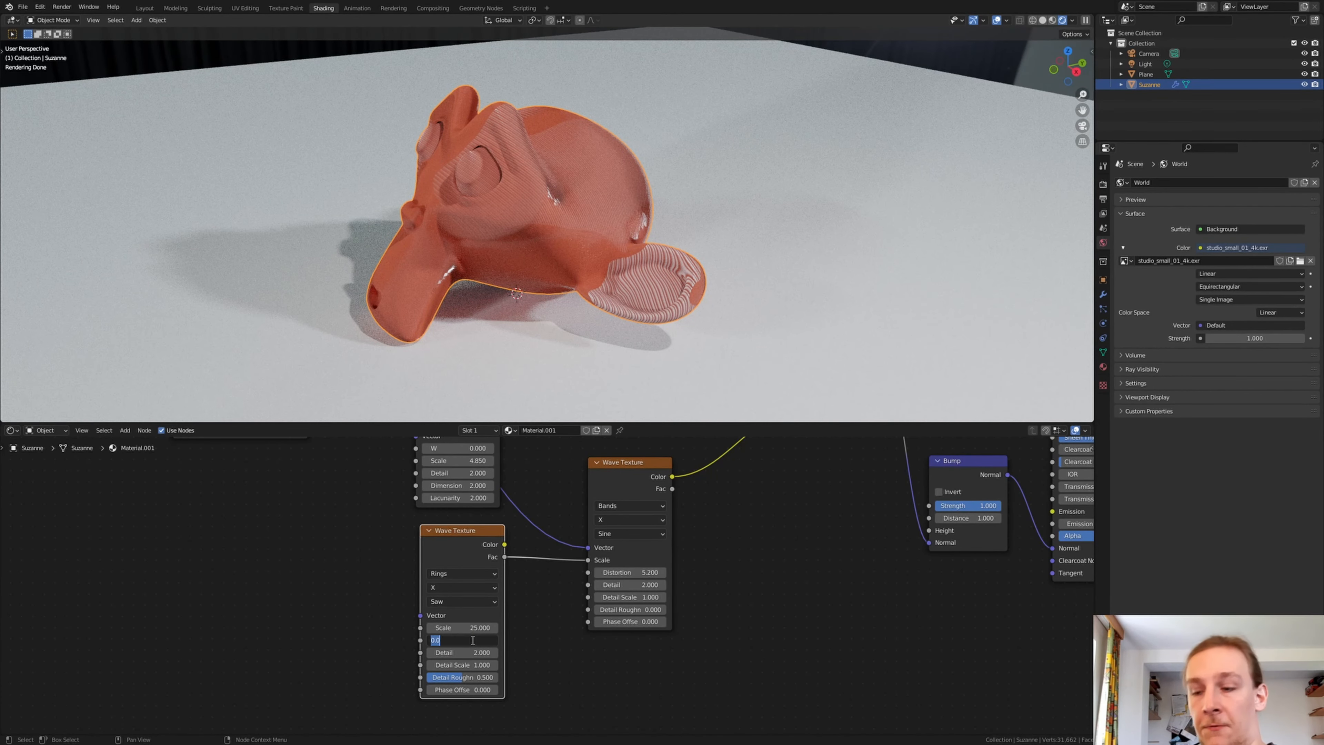
type("3.5")
key("Return")
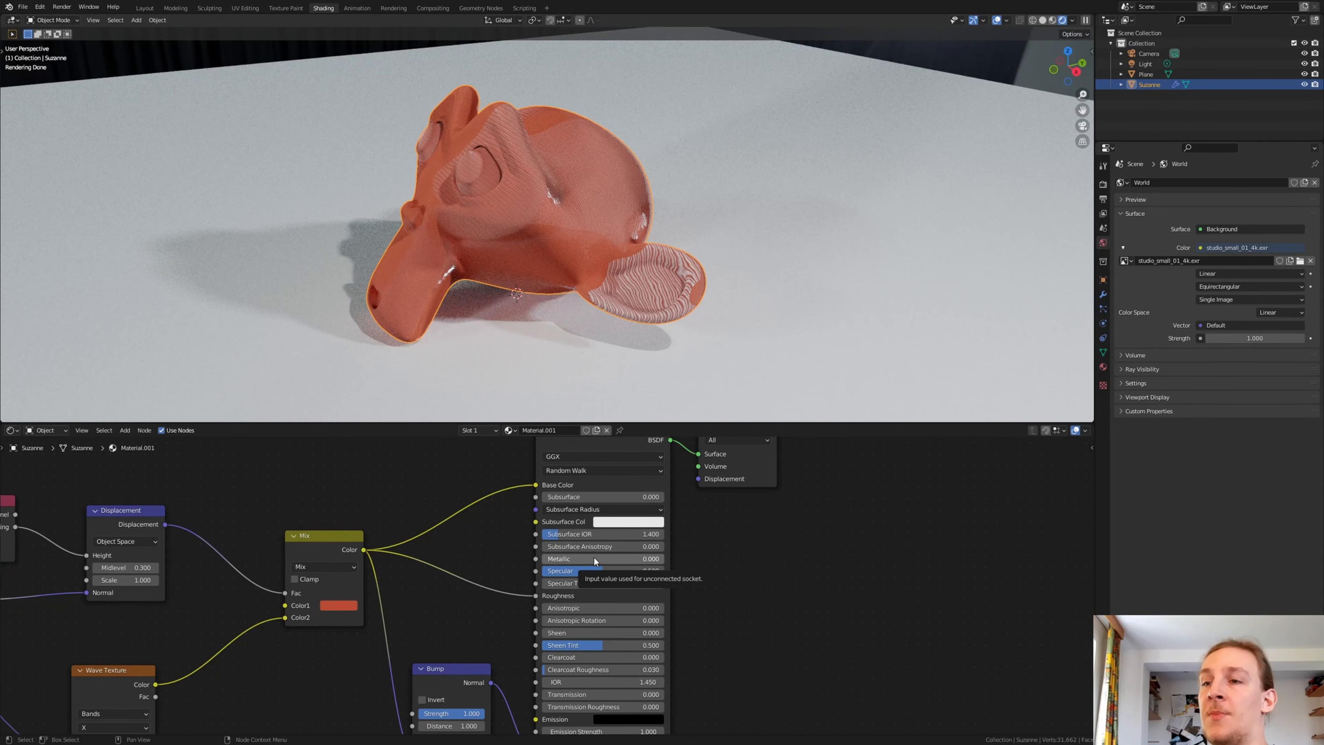
Raise the Principled BSDF's Metallic value to 1.000 and view Suzanne from the front.
left_click_drag(595, 560, 657, 561)
middle_click_drag(414, 160, 472, 184)
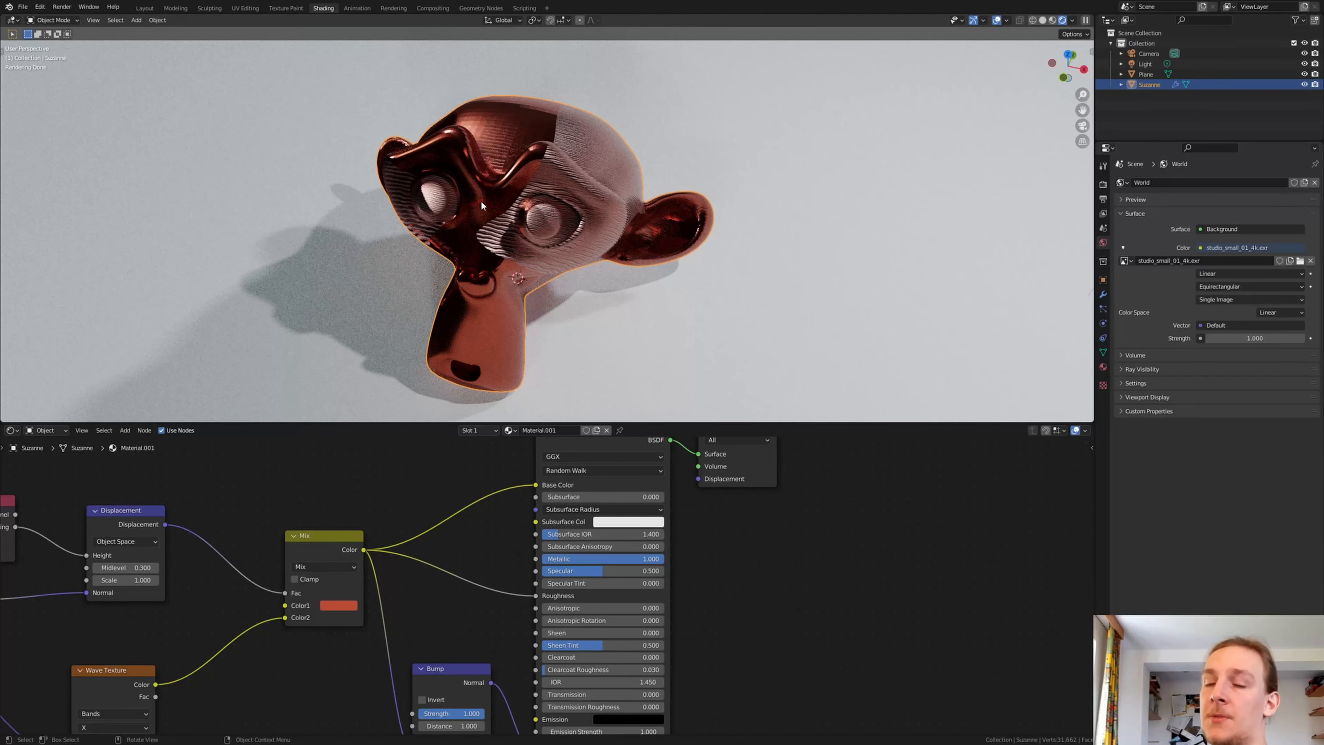
middle_click_drag(303, 527, 507, 539)
scroll(507, 539, "down", 8)
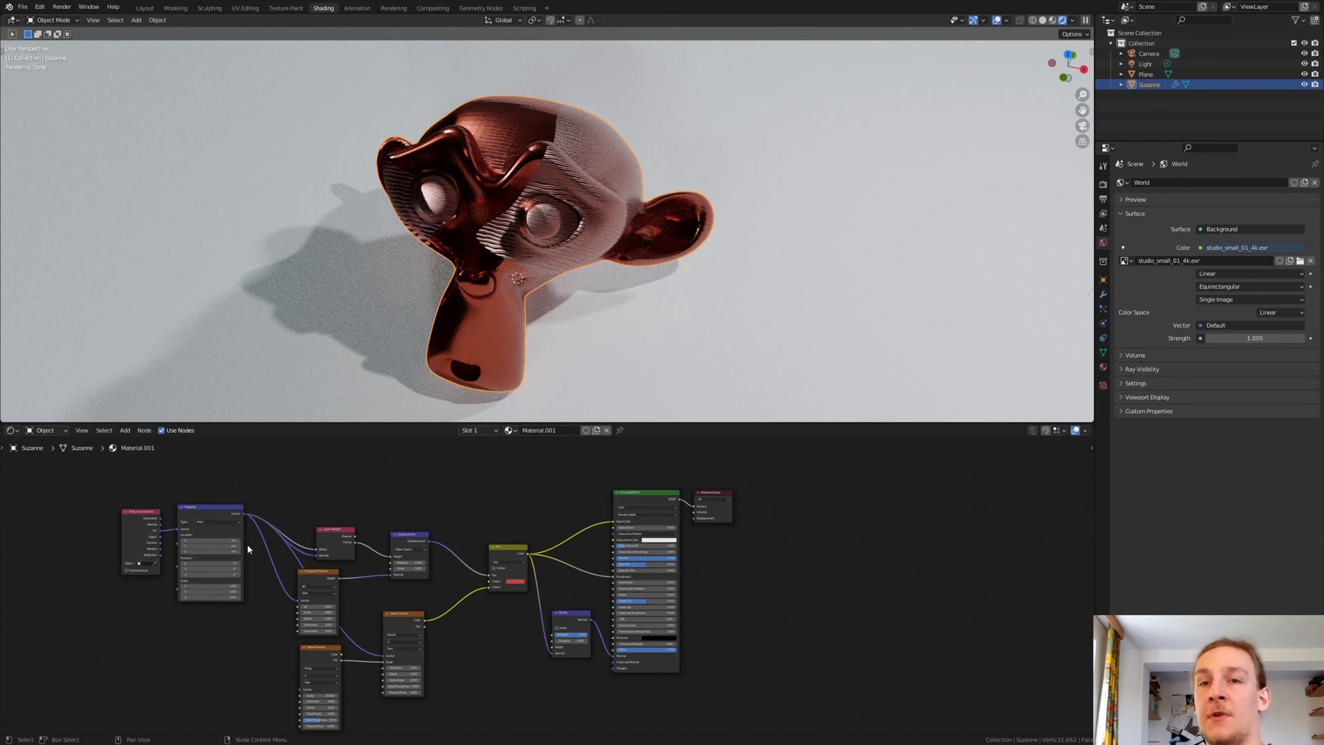
Connect the Texture Coordinate node's Object output to the Mapping node's Vector input in place of UV.
scroll(124, 529, "up", 7)
scroll(203, 535, "up", 7)
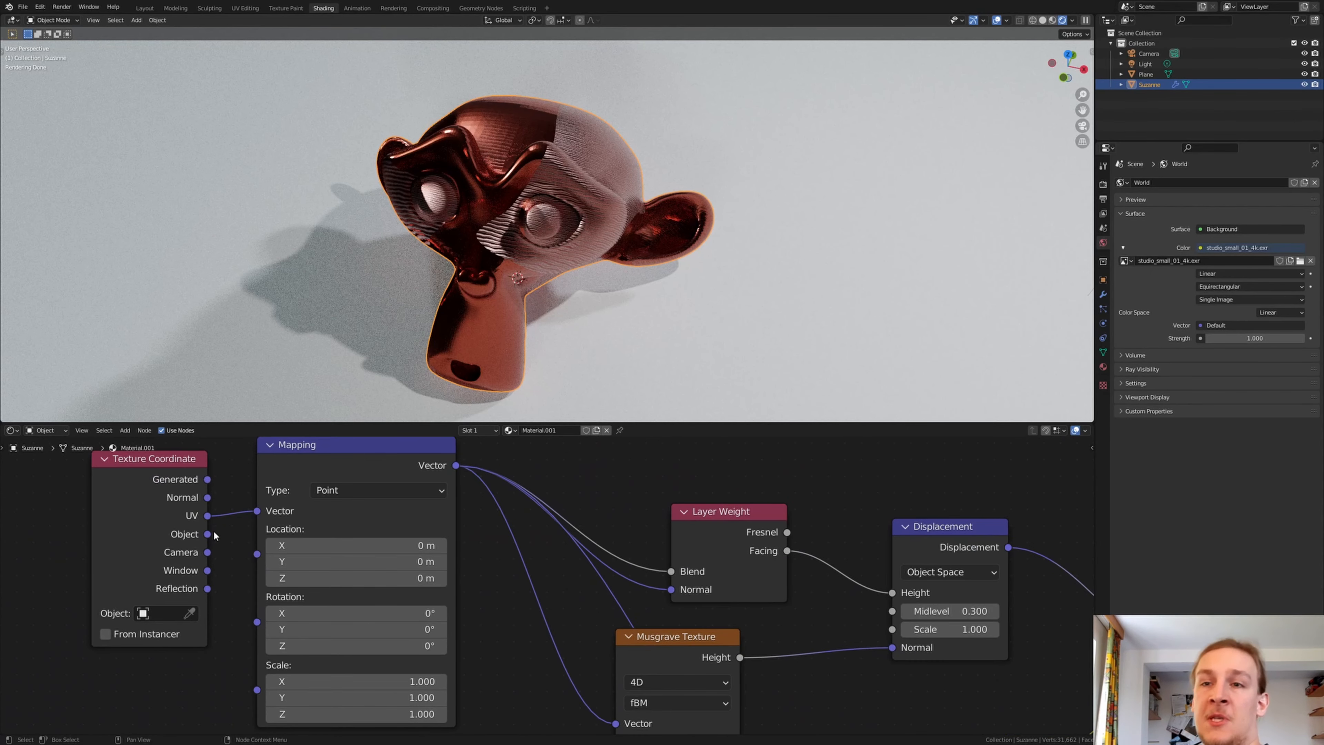
left_click_drag(209, 534, 258, 511)
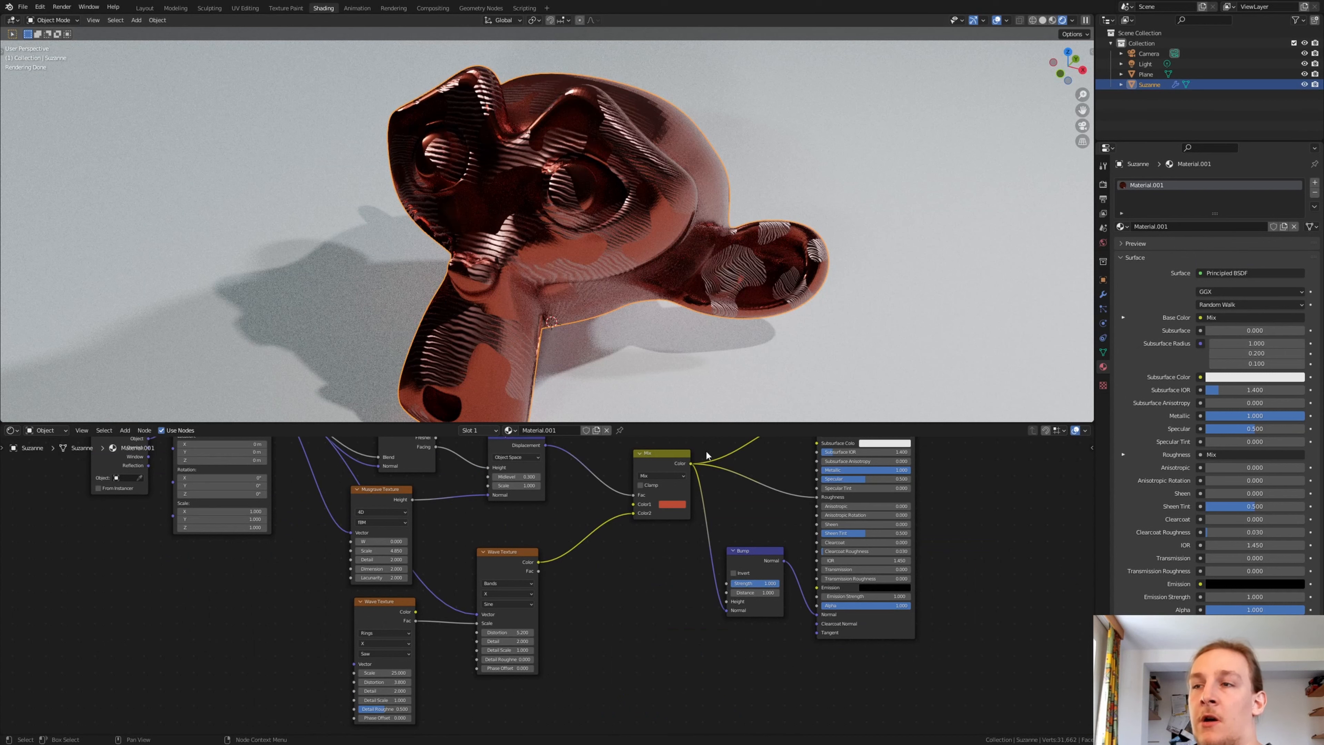
Save the Blender project in the Abstract_Shader folder under the name Tutorial.
middle_click_drag(705, 450, 708, 459)
key("ctrl+s")
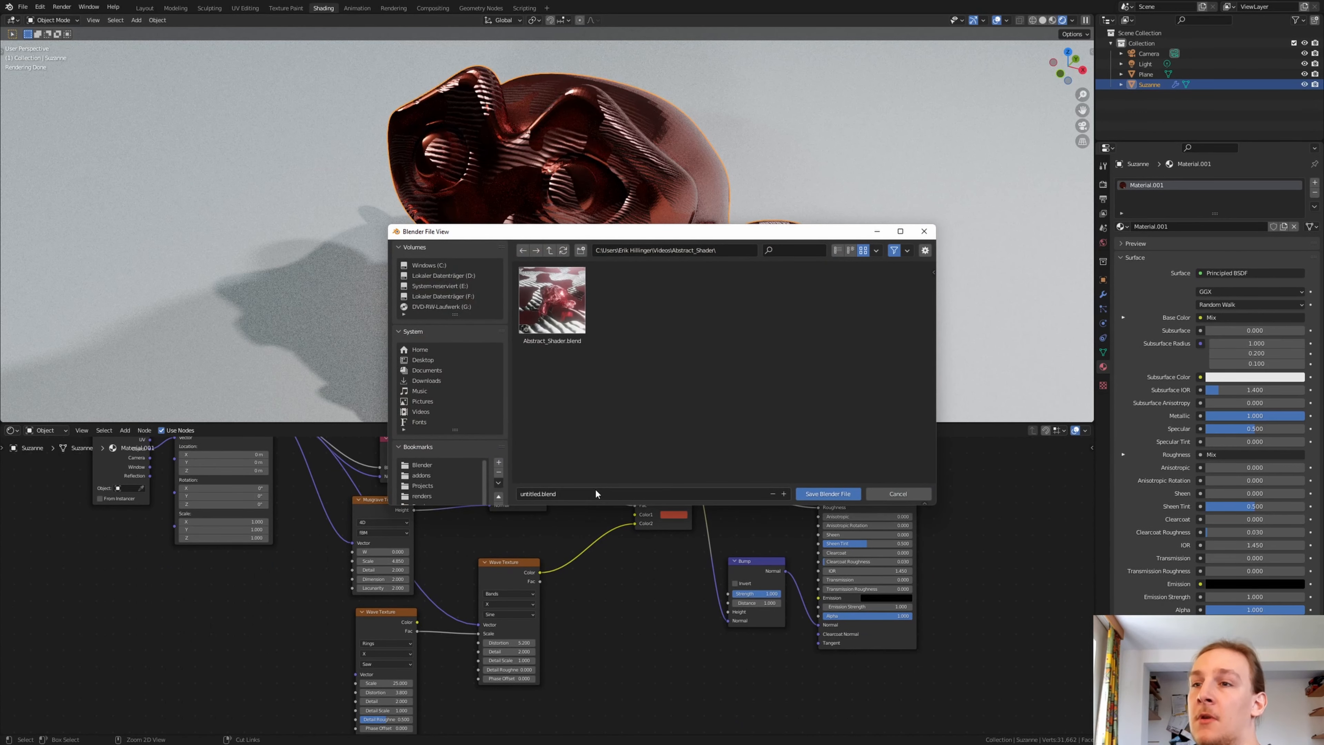
left_click(596, 493)
key("BackSpace")
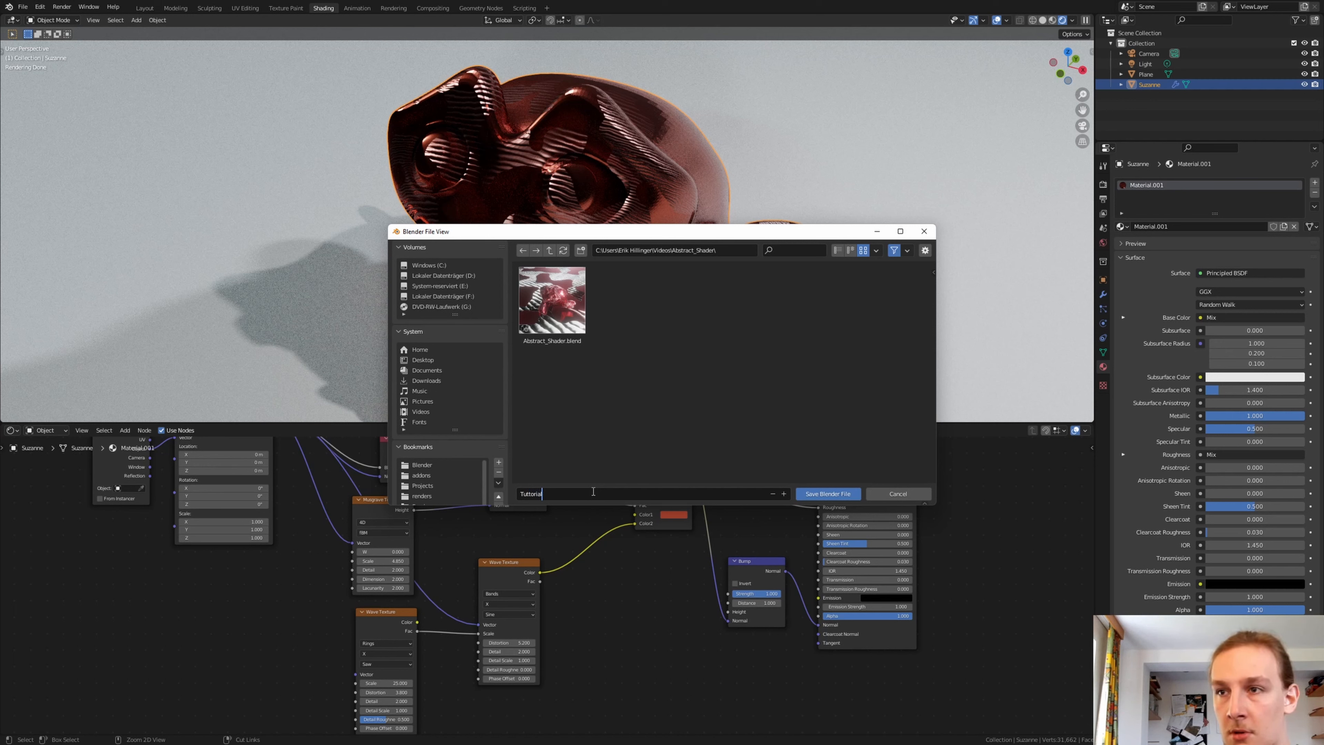
key("Return")
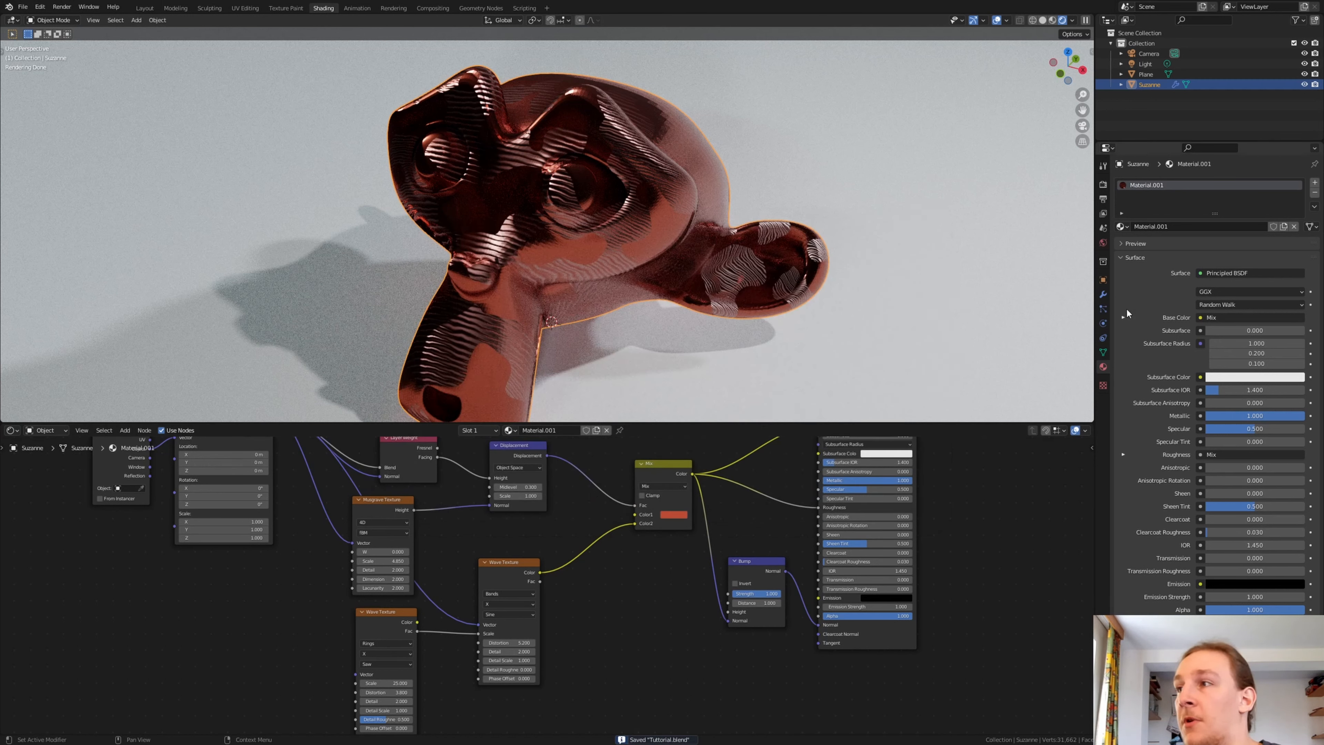
Raise the viewport level of Suzanne's Subdivision modifier to 6.
left_click(1104, 296)
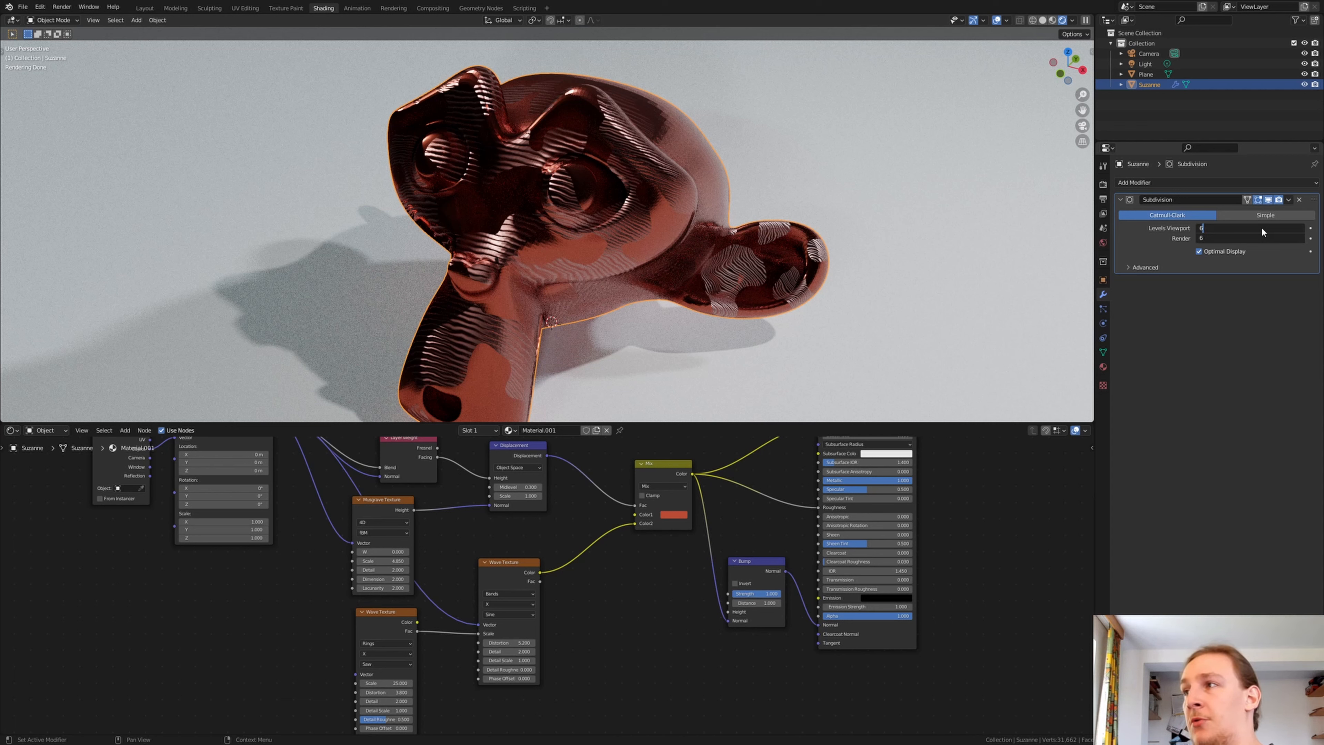
key("Return")
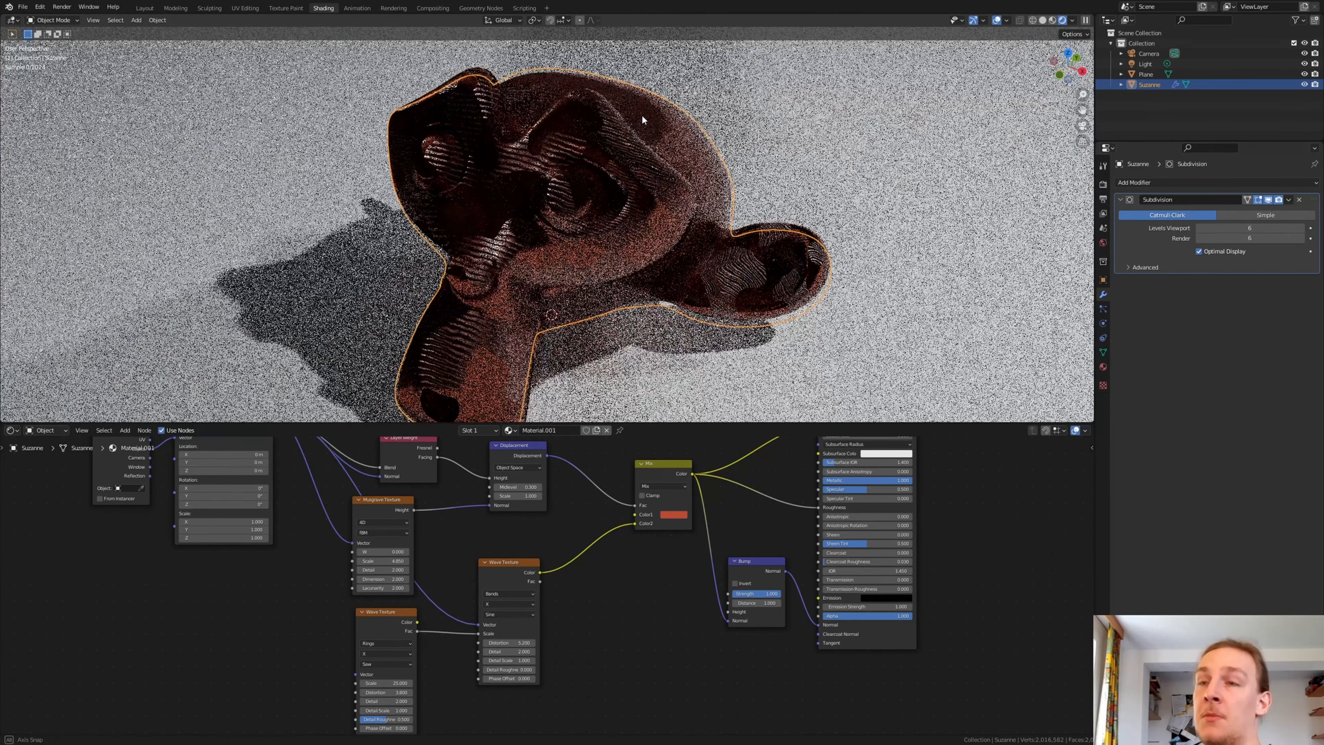
scroll(641, 114, "down", 1)
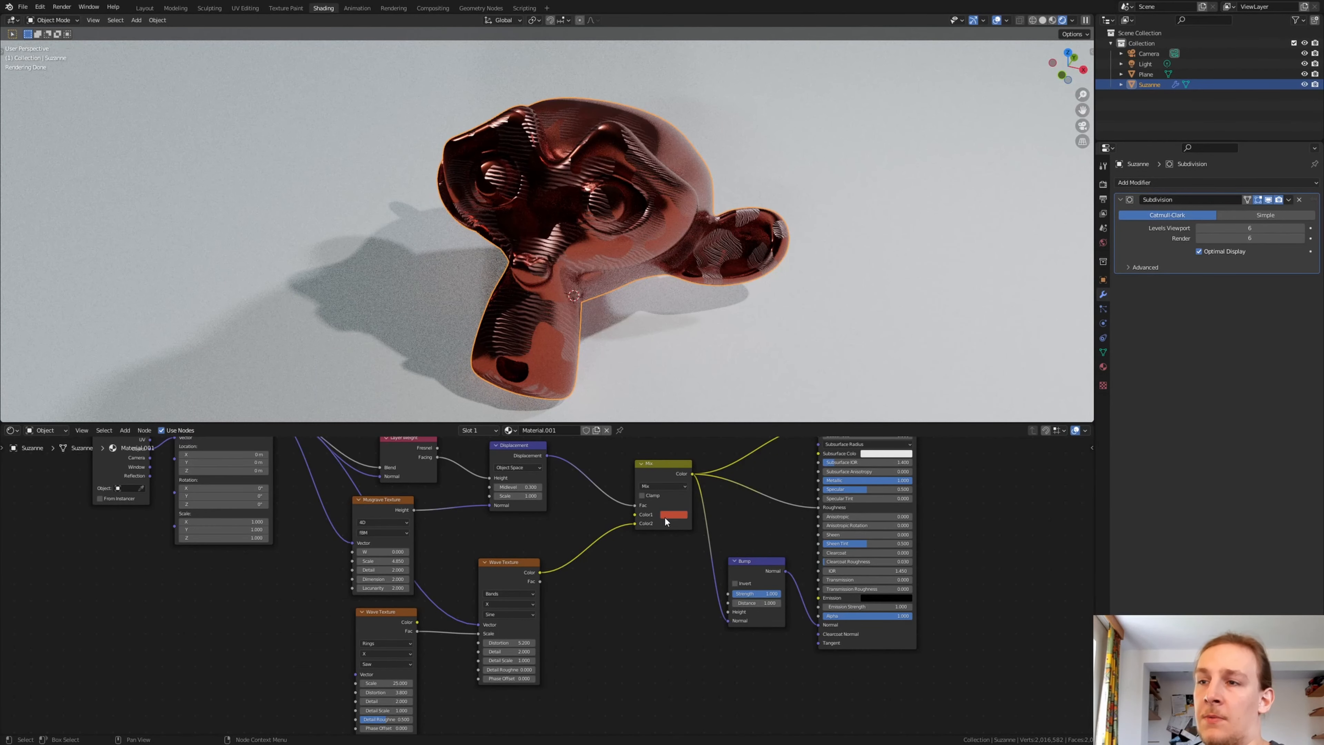
Shift the Mix node's Color1 to a copper orange with hue about 0.034, saturation 0.885 and value 0.500.
scroll(673, 513, "up", 4)
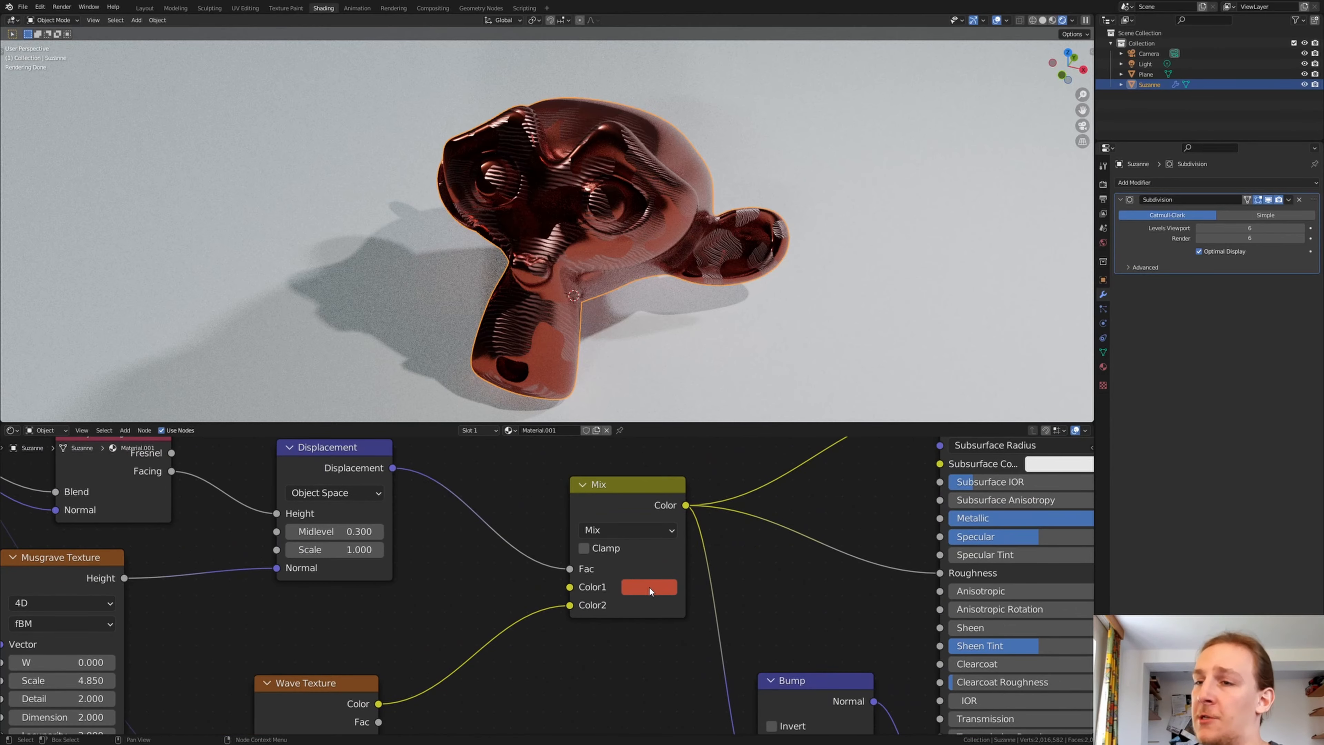
left_click(649, 588)
left_click_drag(680, 448, 678, 447)
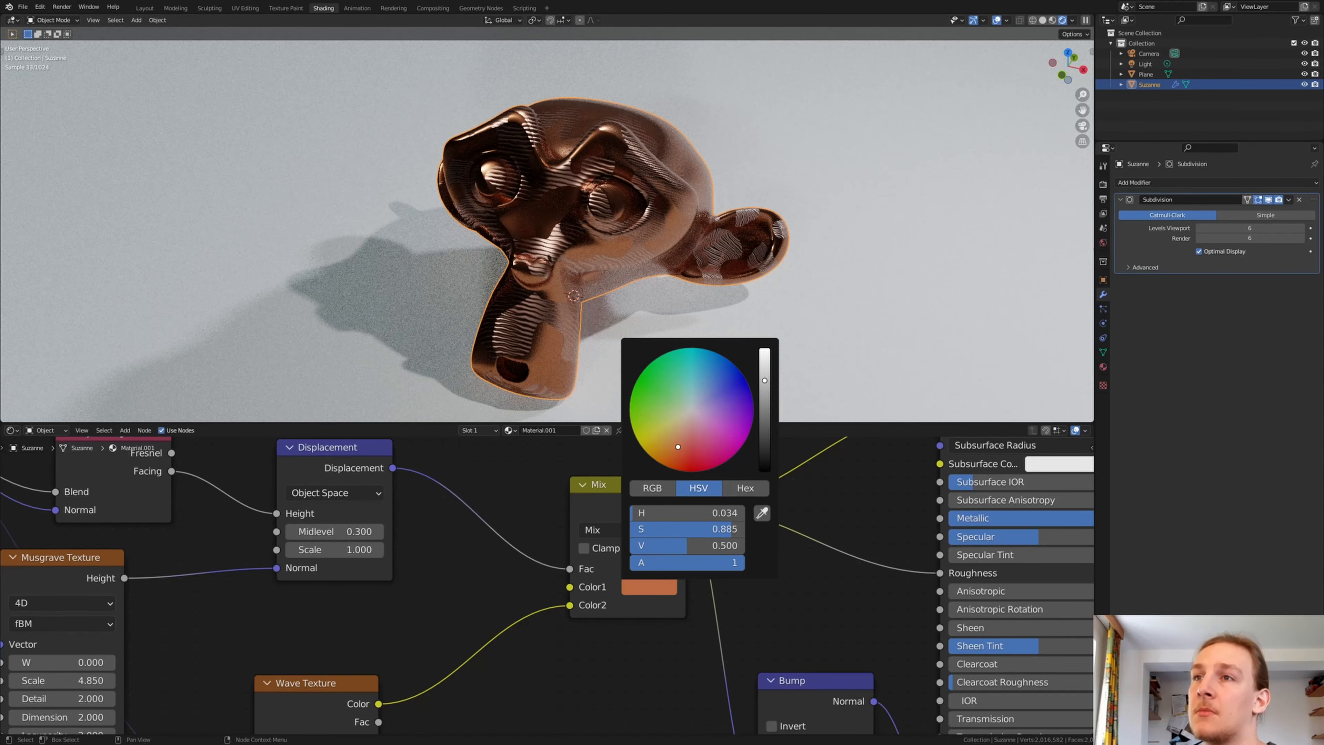
left_click_drag(678, 446, 677, 447)
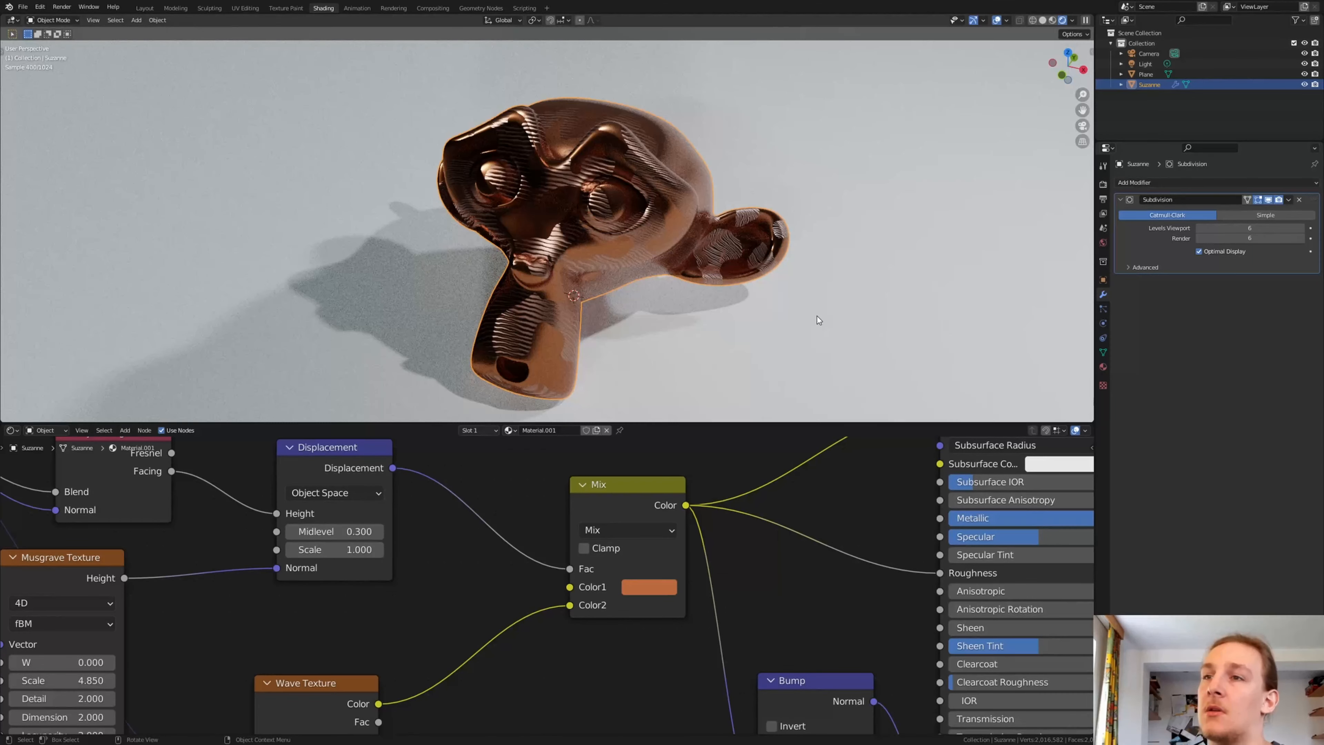
Assign the existing Material.001 to the ground plane and set the Mix node's Color1 to red, hex BC3C45.
left_click(820, 314)
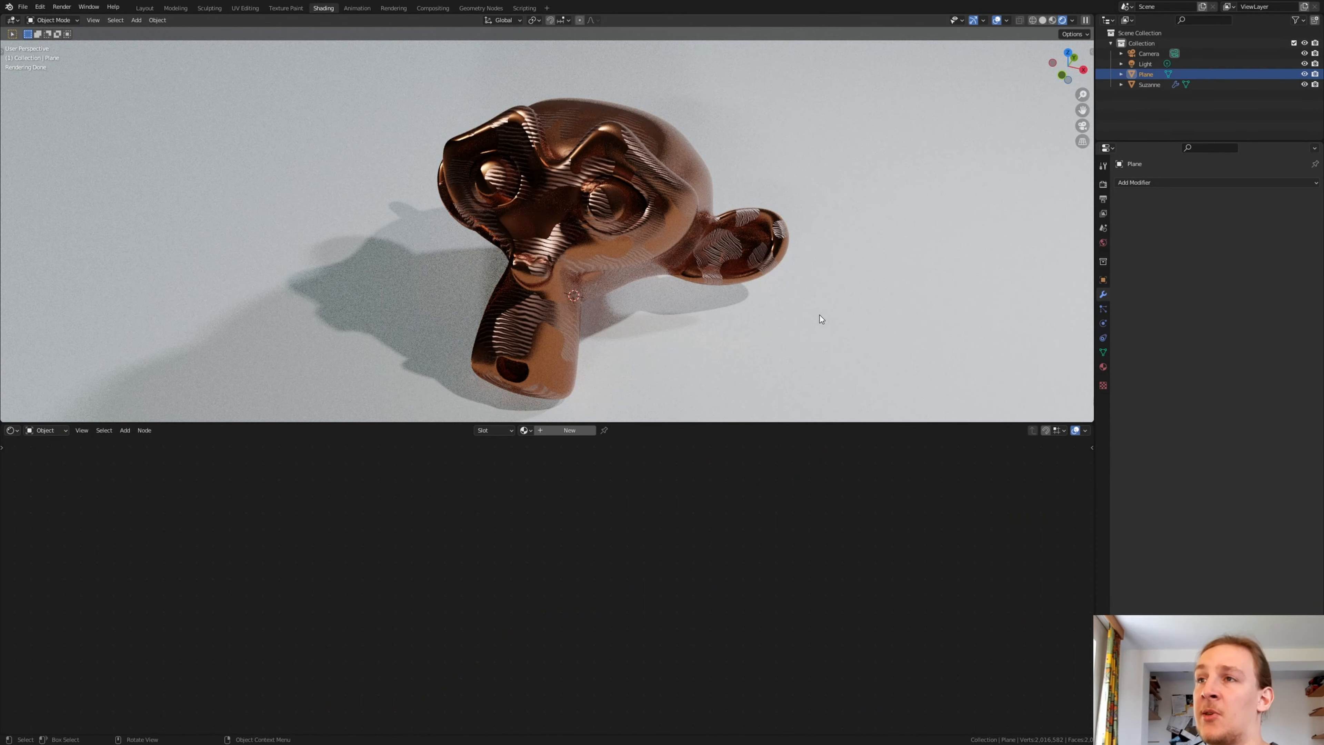
left_click(524, 429)
left_click(537, 453)
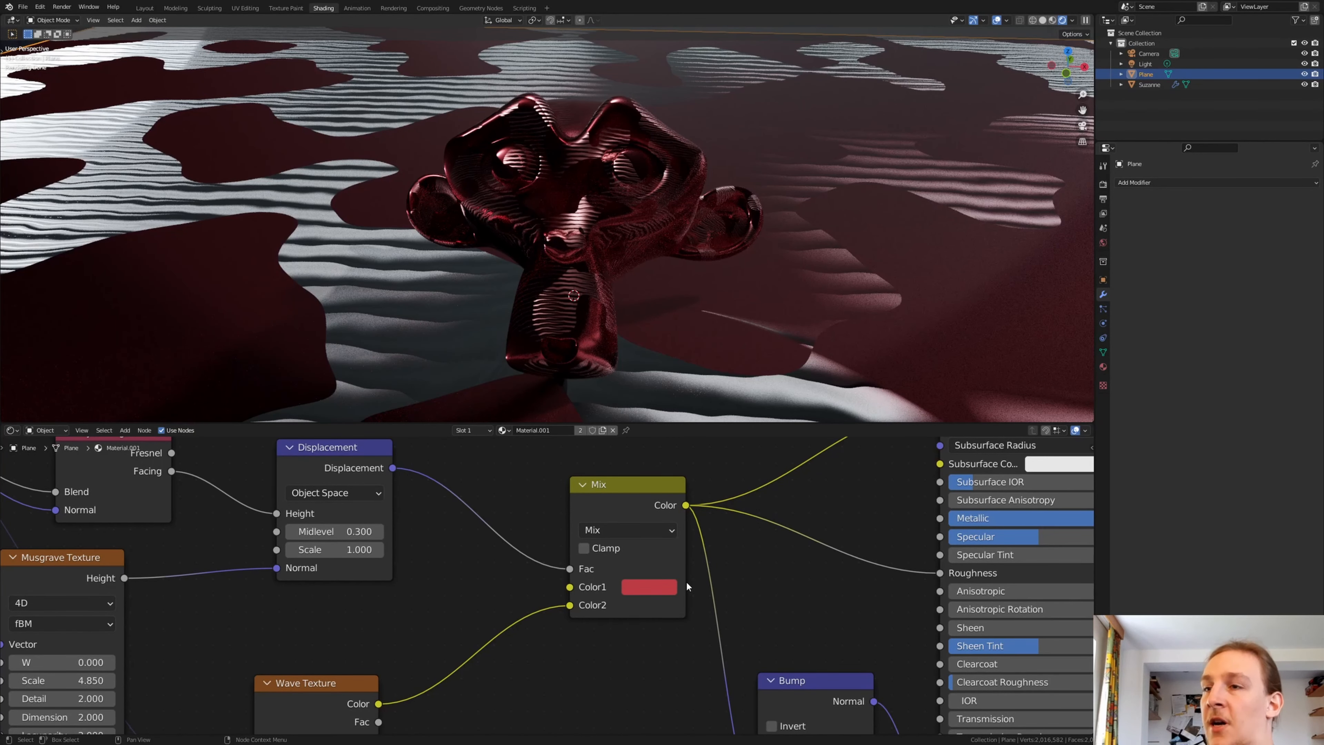
left_click(655, 587)
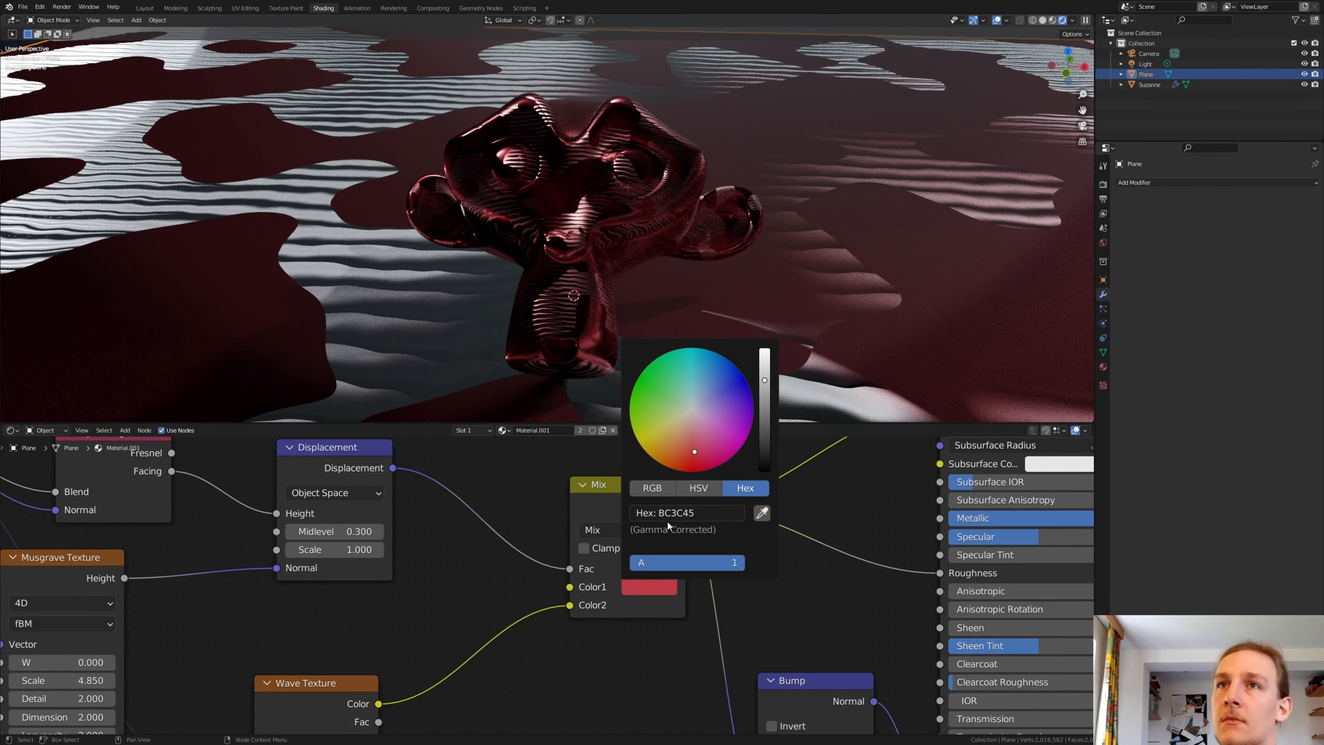
Switch to the Layout workspace and align the camera to an angled side view of Suzanne.
left_click(151, 8)
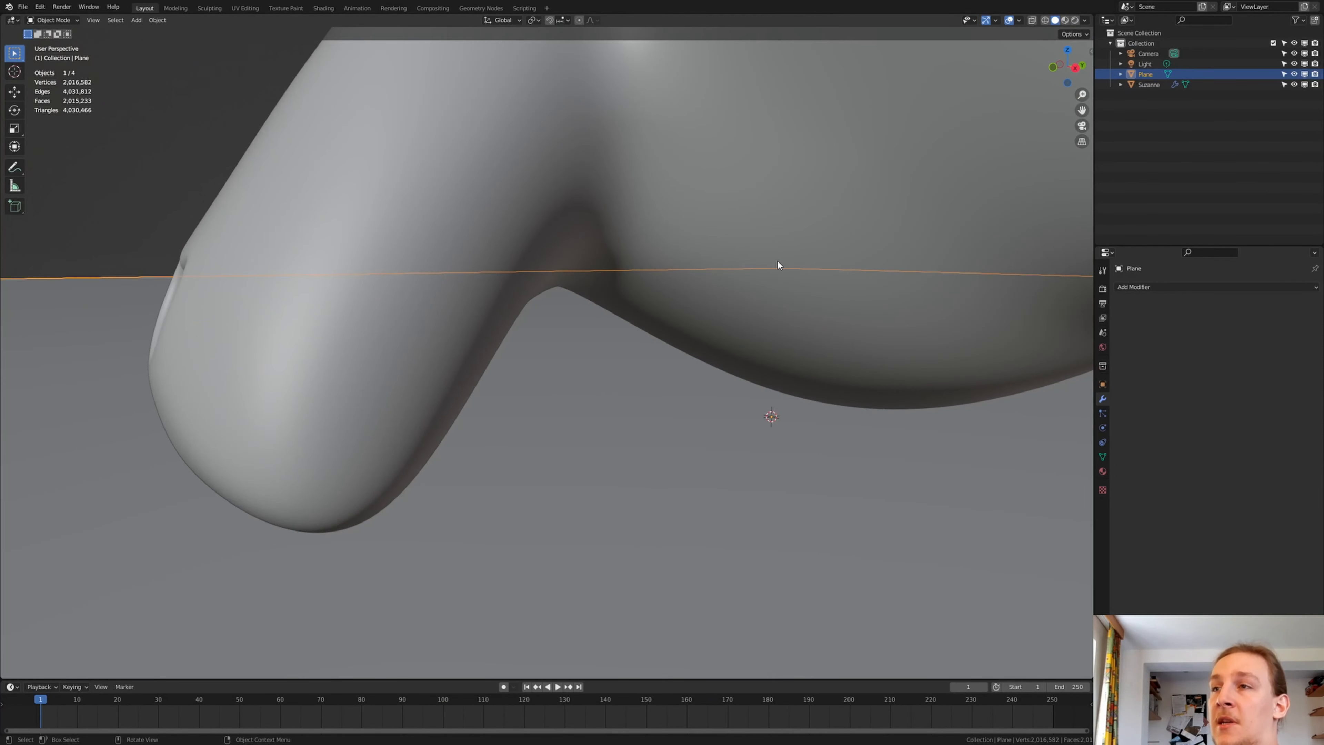
left_click(778, 261)
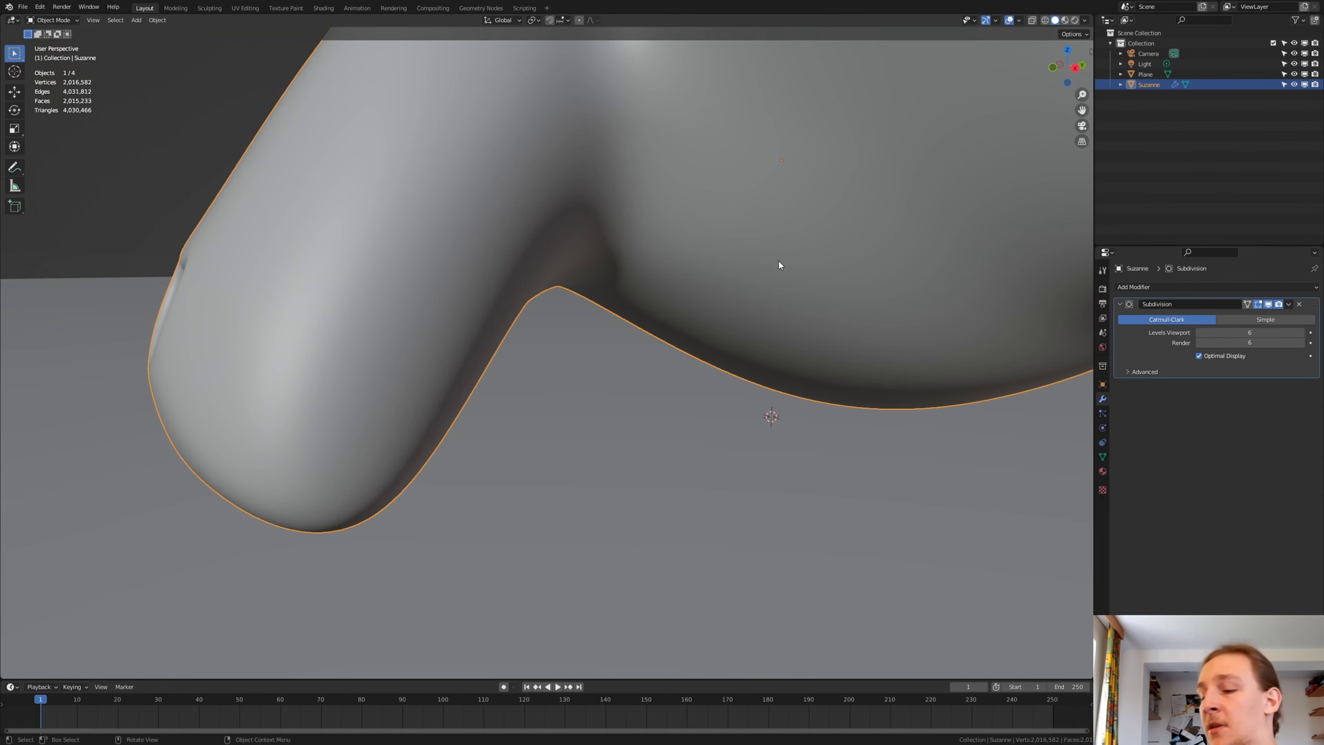
scroll(781, 267, "down", 8)
middle_click_drag(649, 245, 612, 298)
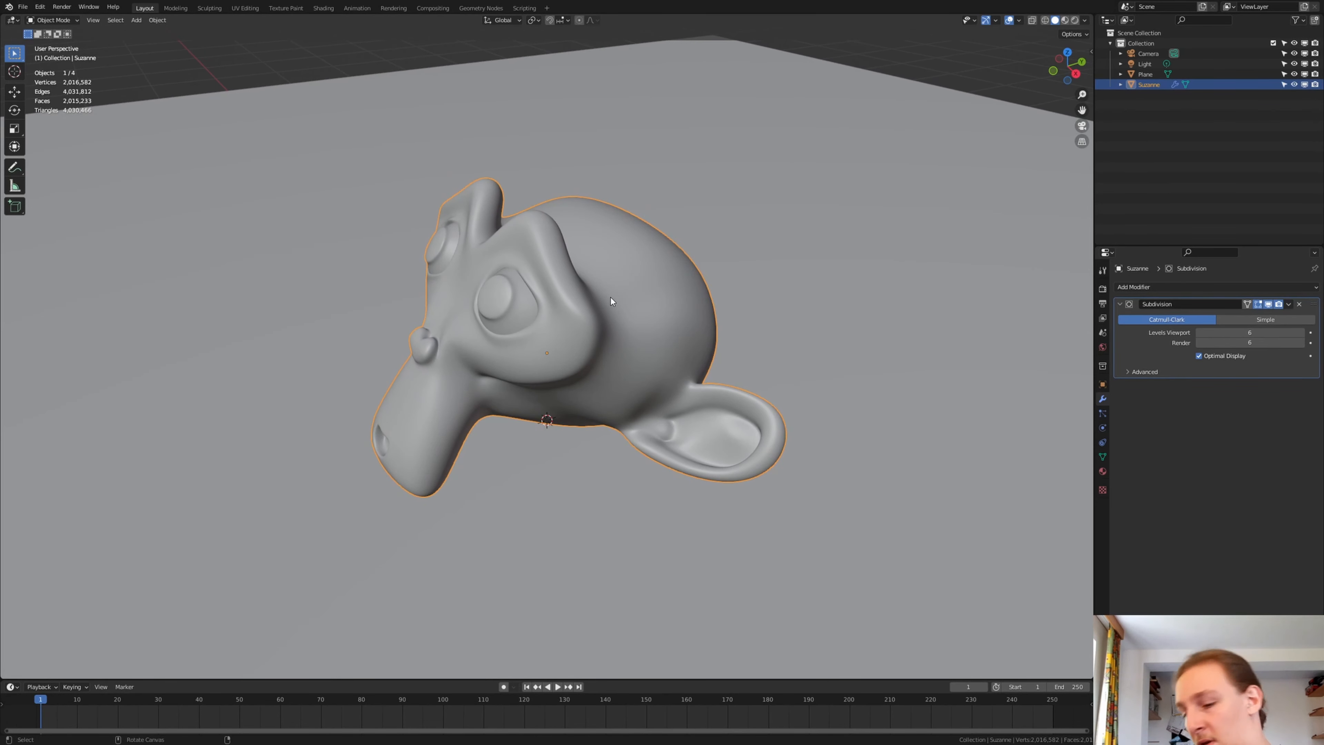
key("ctrl+alt+KP_0")
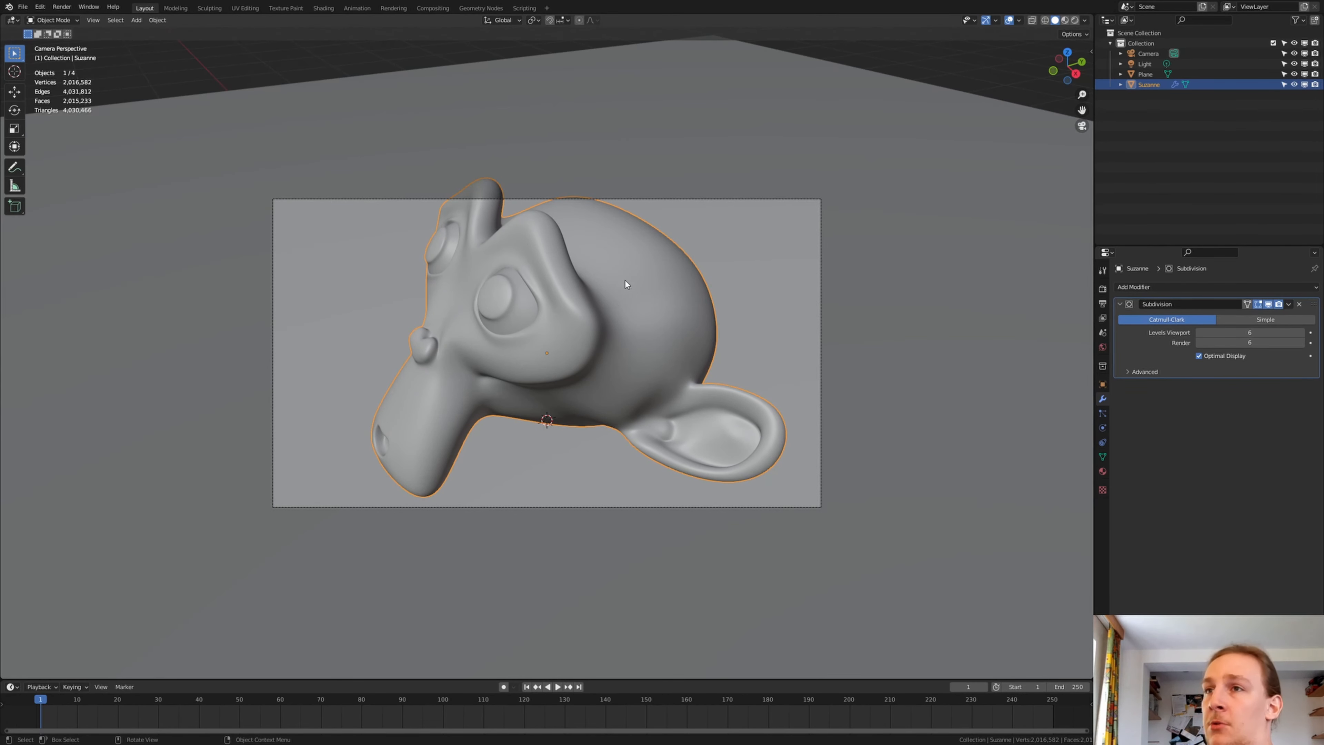
Pull the camera back about 1.2 m along its local Z axis.
left_click(618, 199)
key("g")
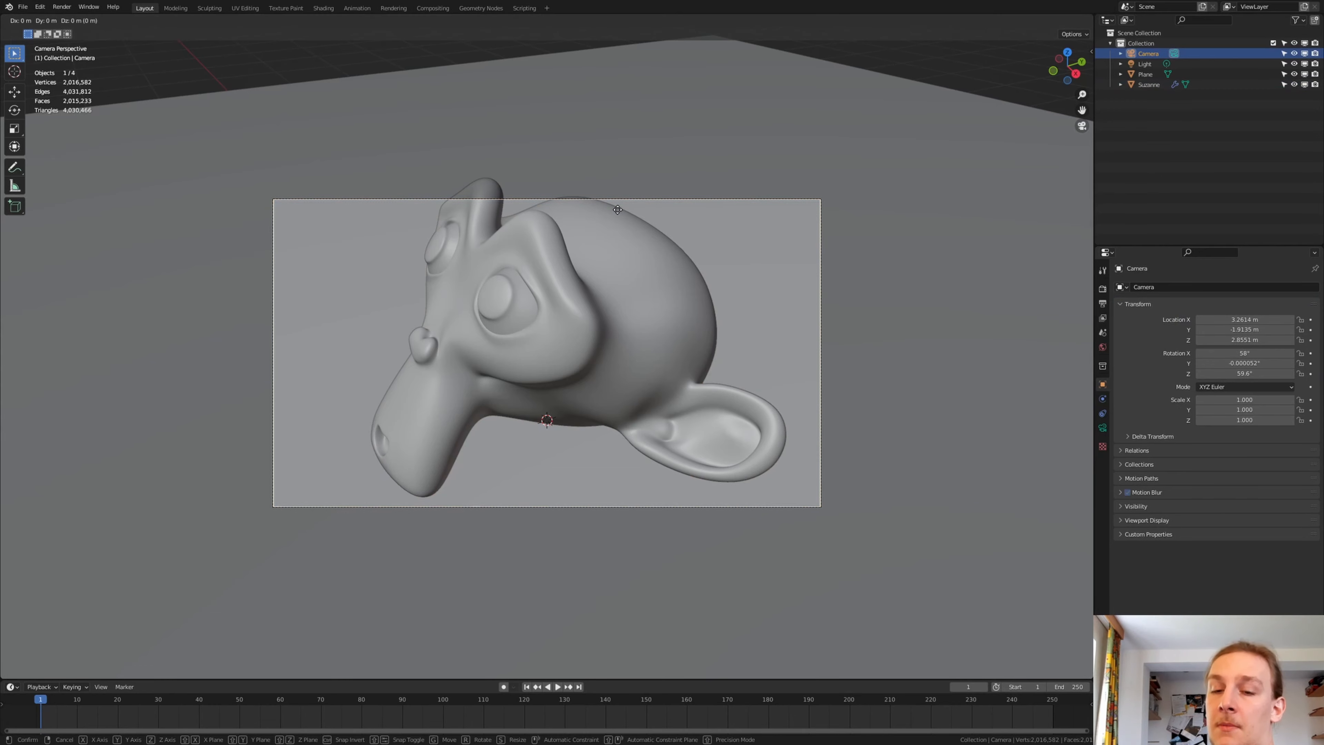
key("z")
key("z")
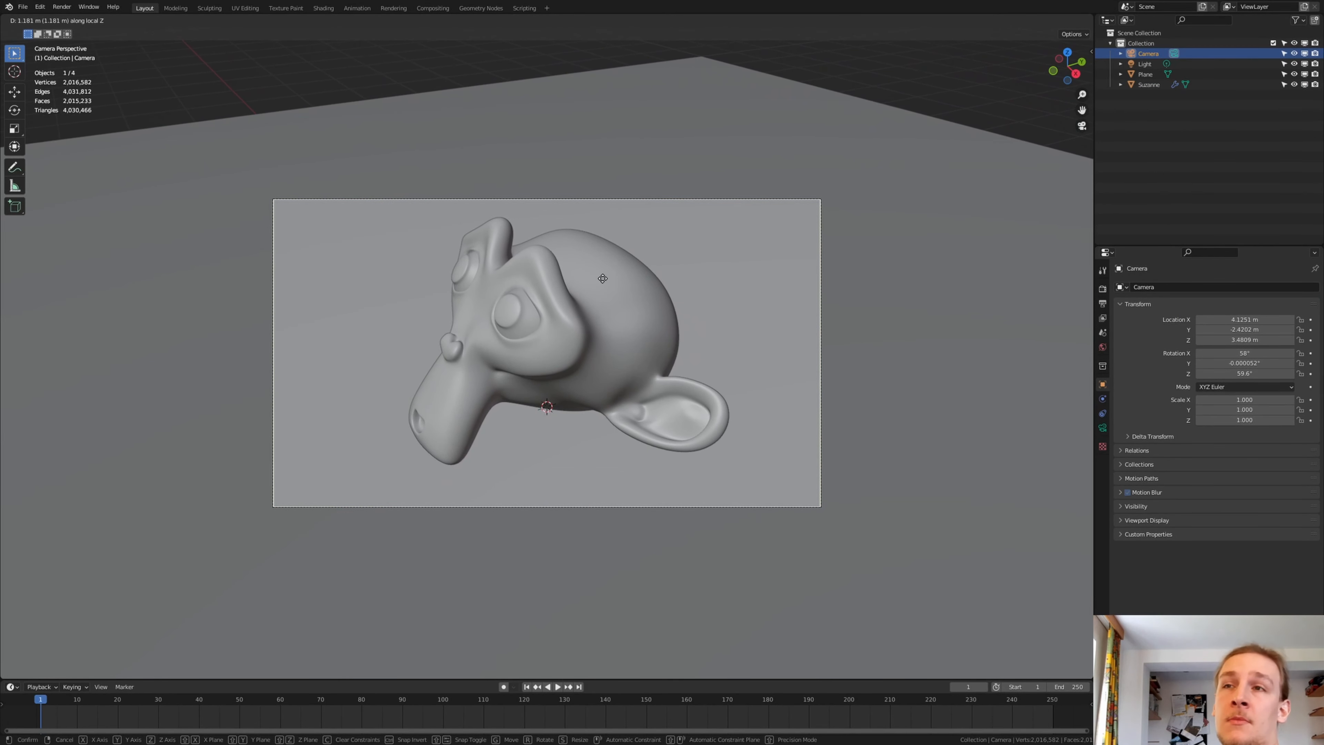
left_click(602, 281)
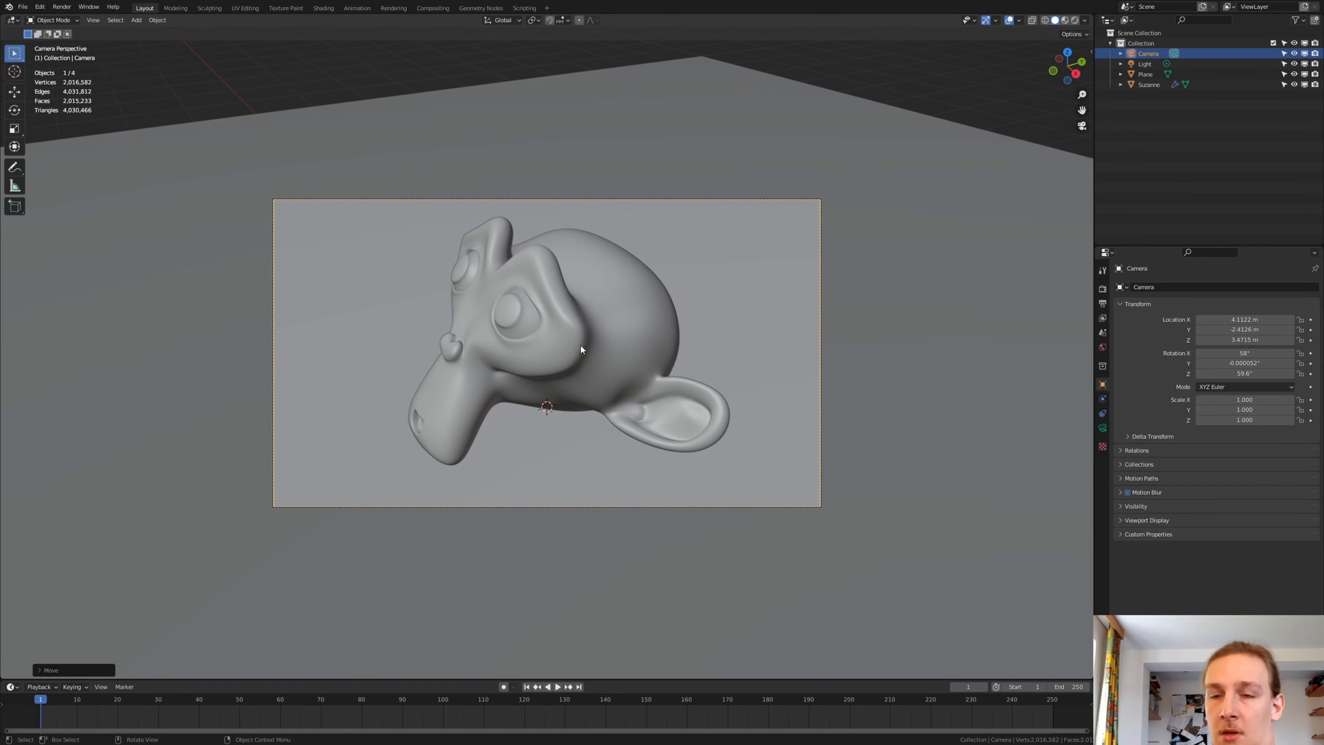
Leave the camera view, orbit to a more frontal angle on Suzanne and realign the camera to it.
key("KP_0")
left_click(506, 348)
key("KP_Decimal")
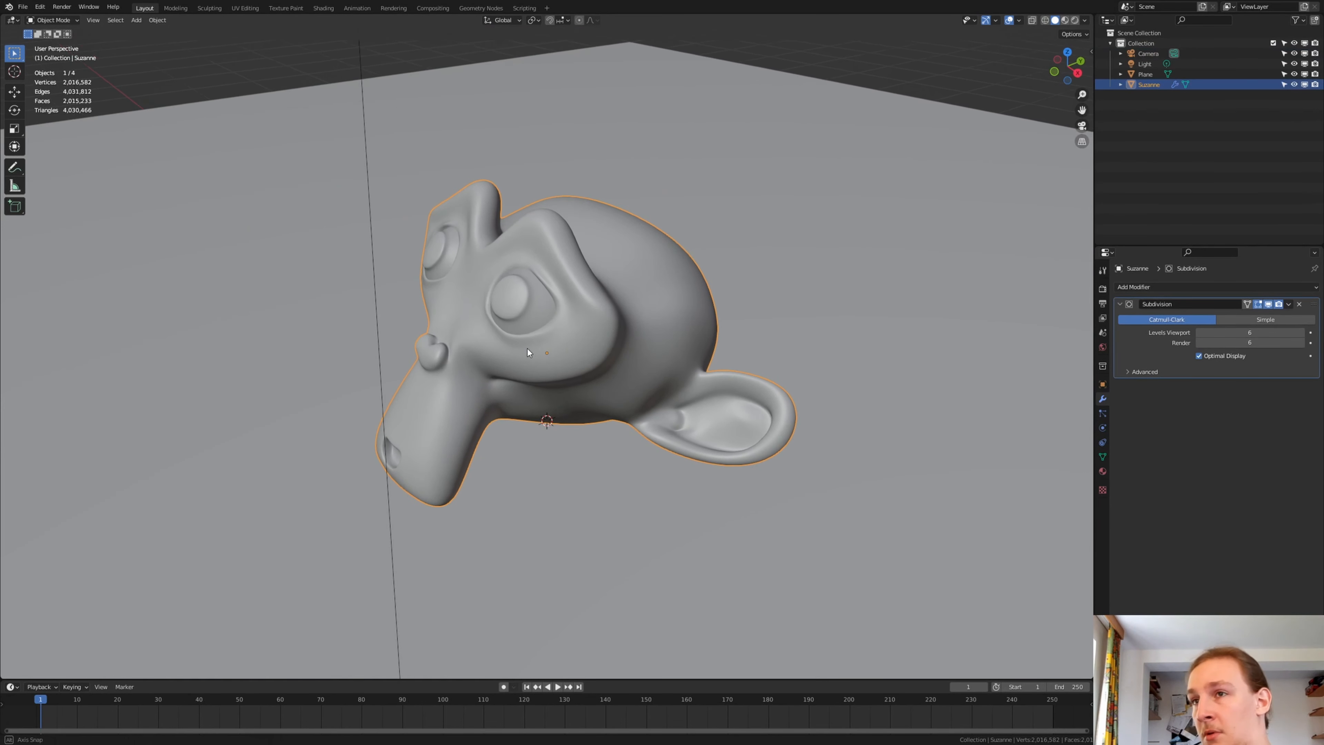
key("ctrl+alt+KP_0")
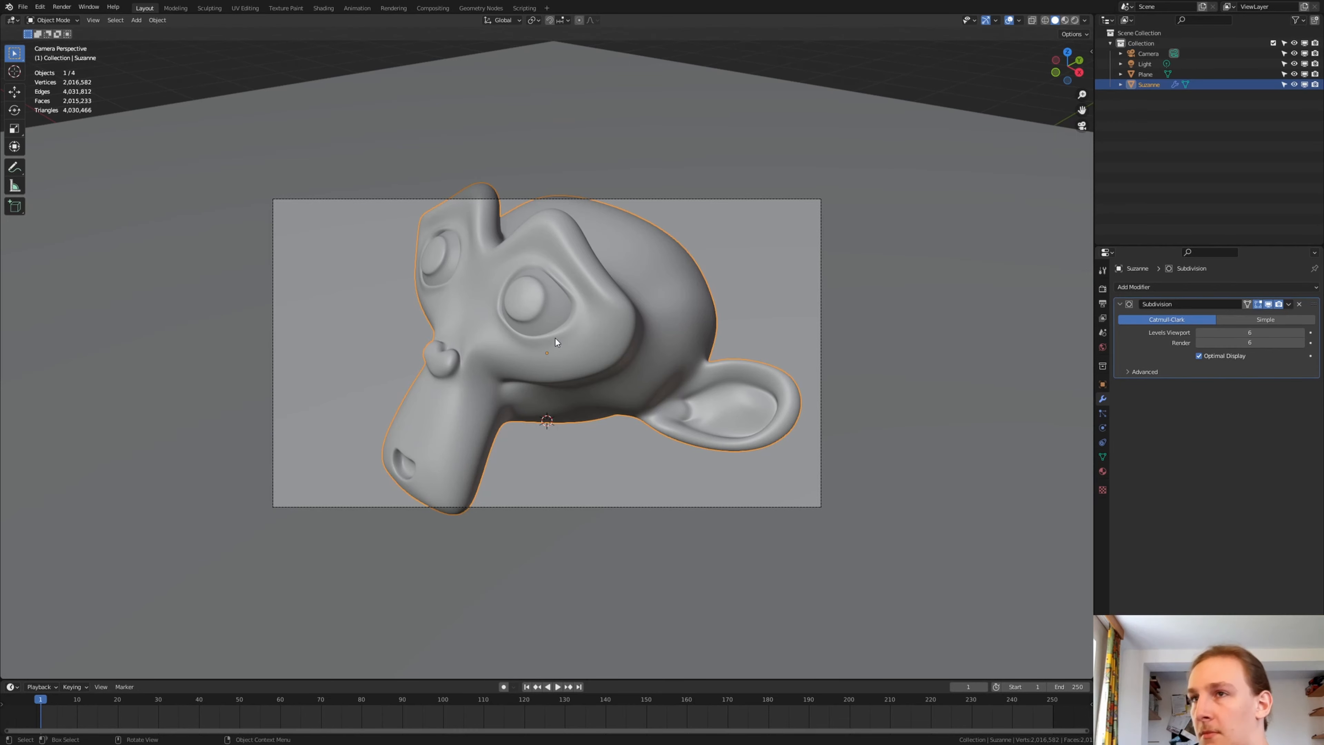
Move the camera back along its local Z axis to about X 3.44, Y -3.36, Z 3.40 m to fit Suzanne in frame.
left_click(641, 506)
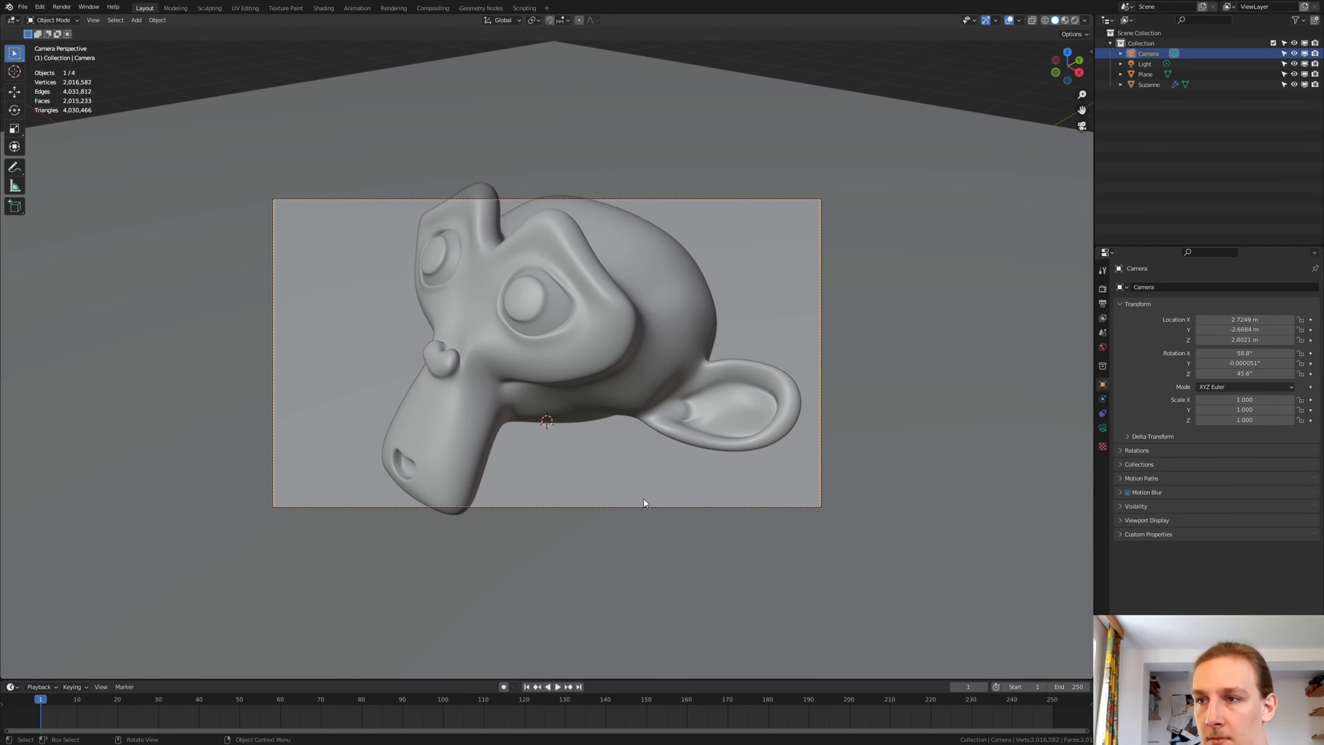
key("g")
key("z")
key("z")
left_click(657, 560)
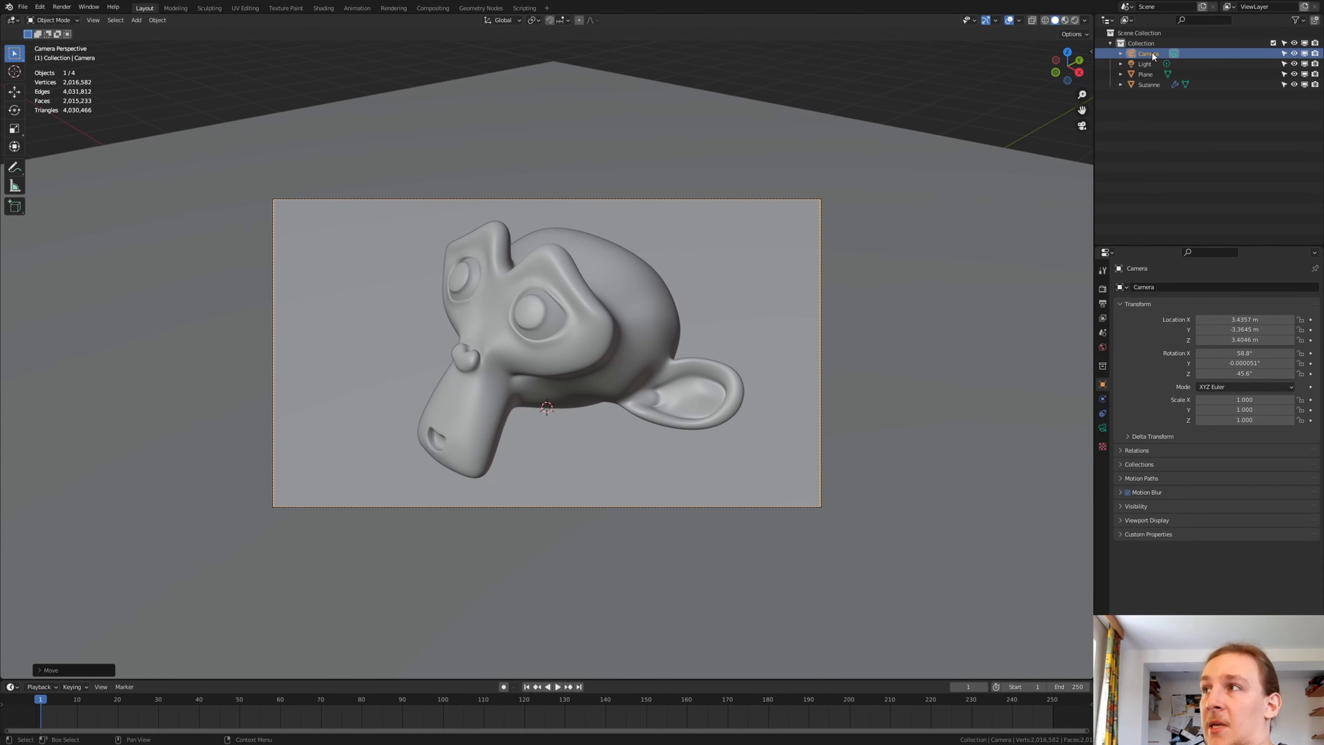
Change the scene light's type to Spot.
left_click(1148, 63)
middle_click_drag(980, 129, 729, 230)
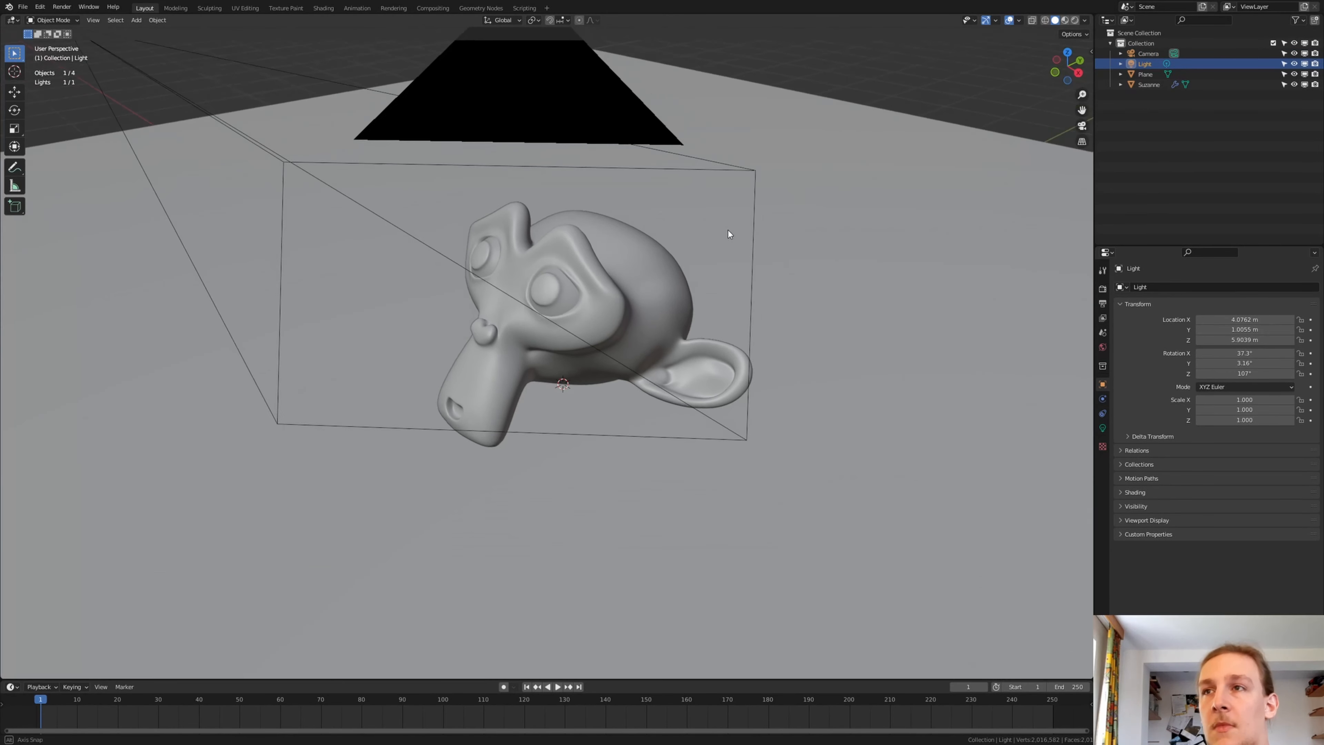
scroll(727, 231, "down", 5)
scroll(793, 165, "up", 3)
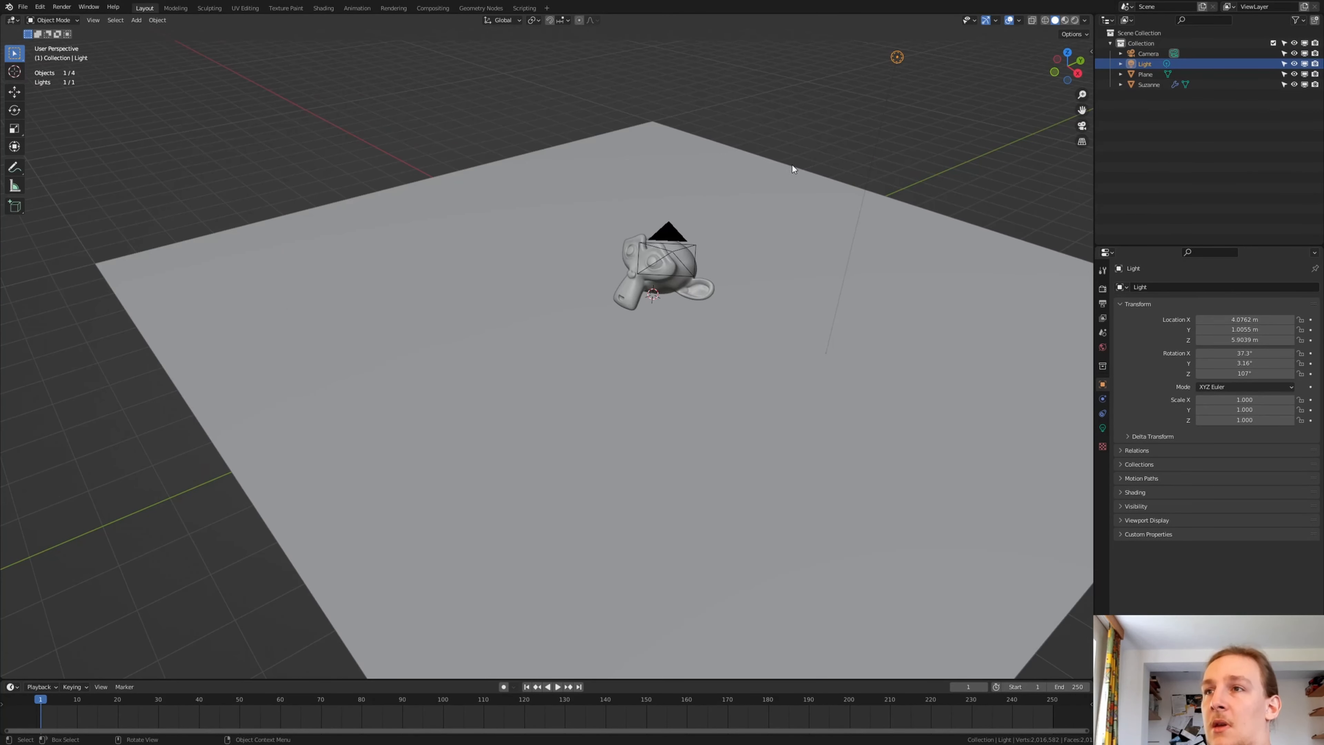
left_click(1103, 427)
left_click(1245, 334)
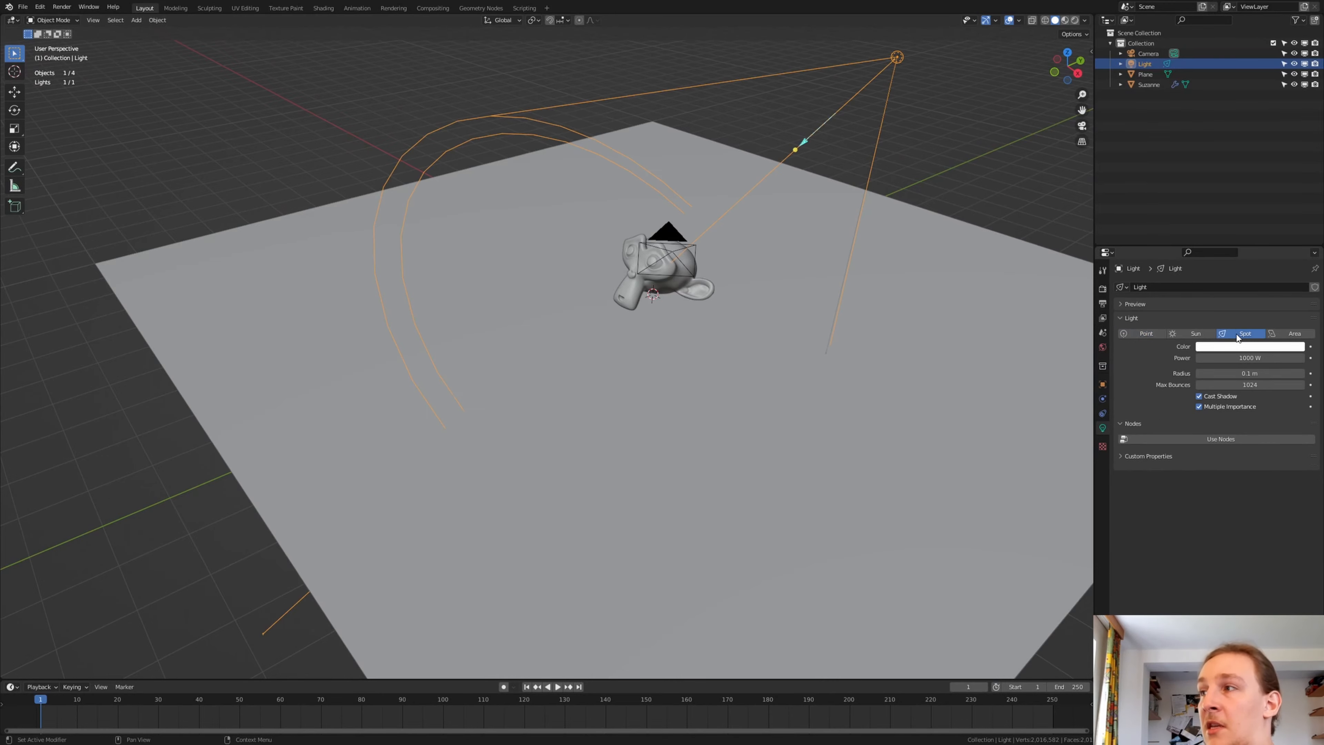
Switch the viewport to rendered shading and set the spot light's power to 50000 W.
left_click(1074, 21)
mouse_move(961, 92)
middle_mouse_down()
mouse_move(920, 102)
mouse_move(913, 60)
middle_mouse_up()
scroll(1005, 217, "up", 3)
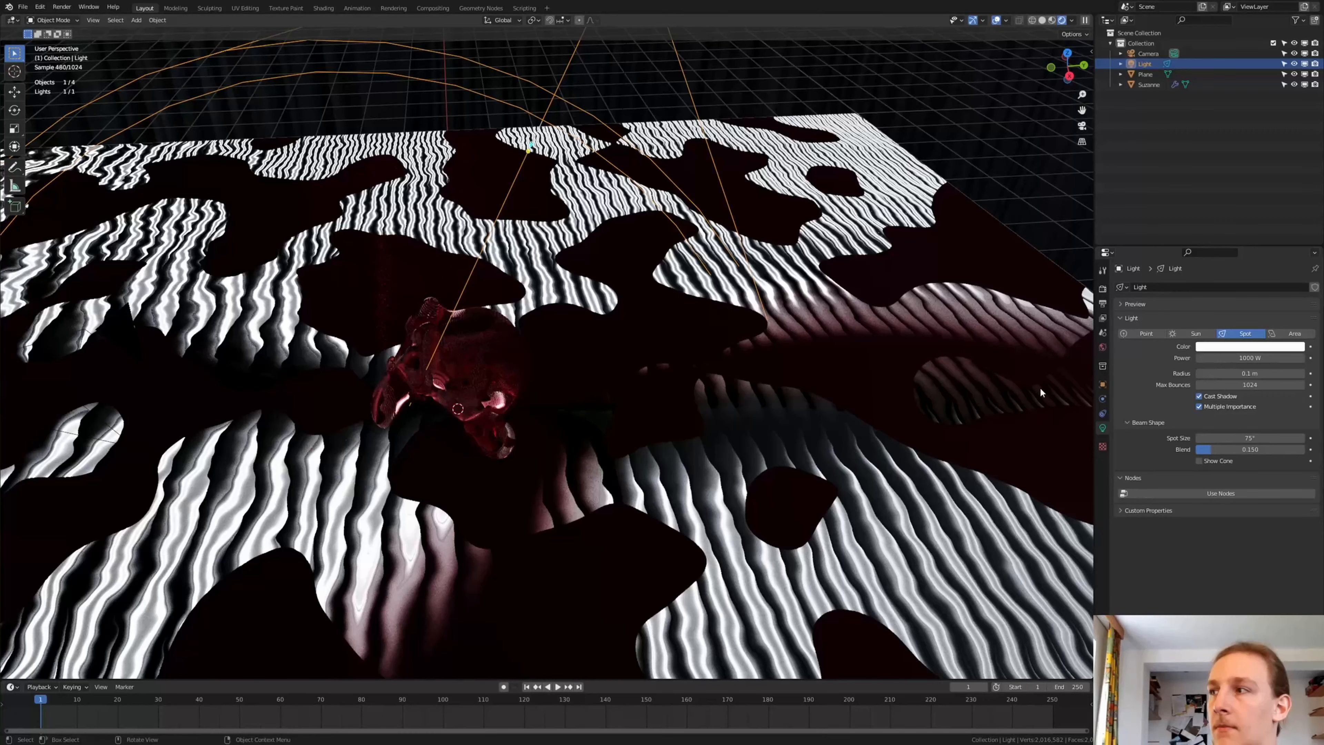
left_click(1248, 358)
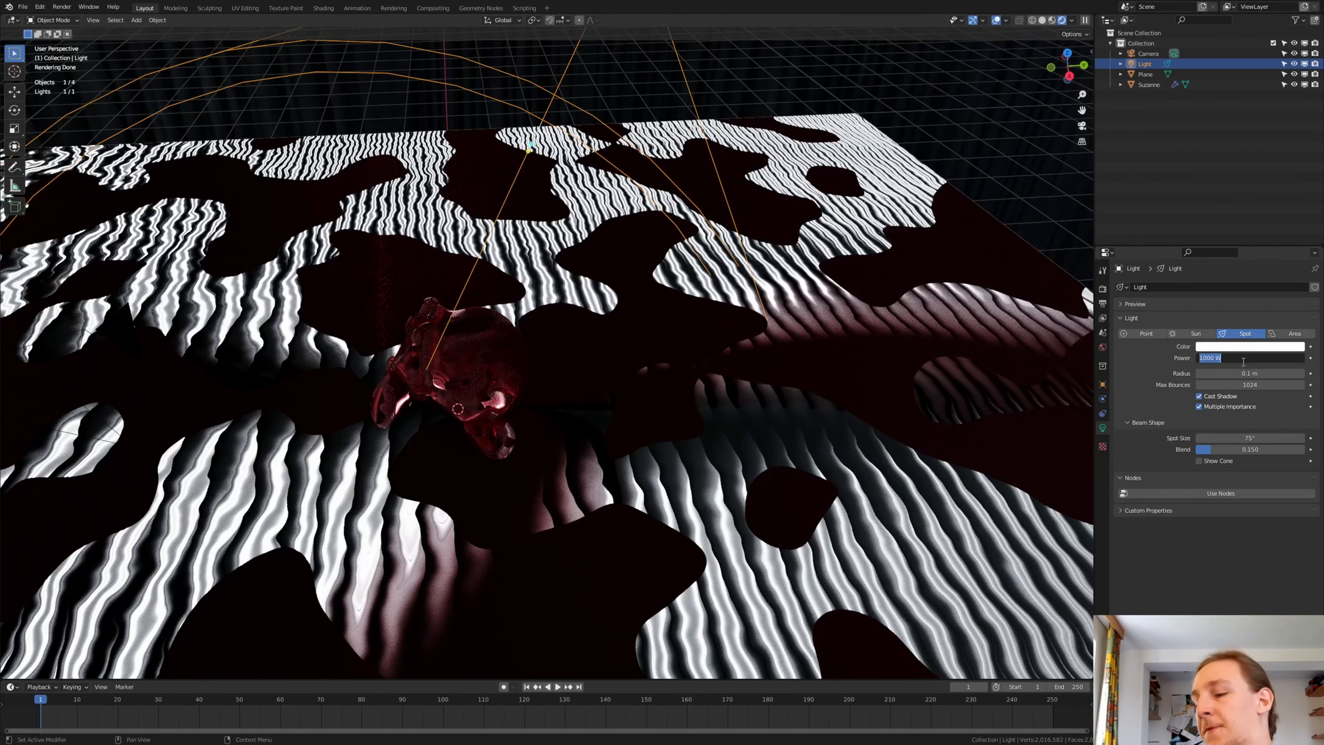
key("Left")
key("Right")
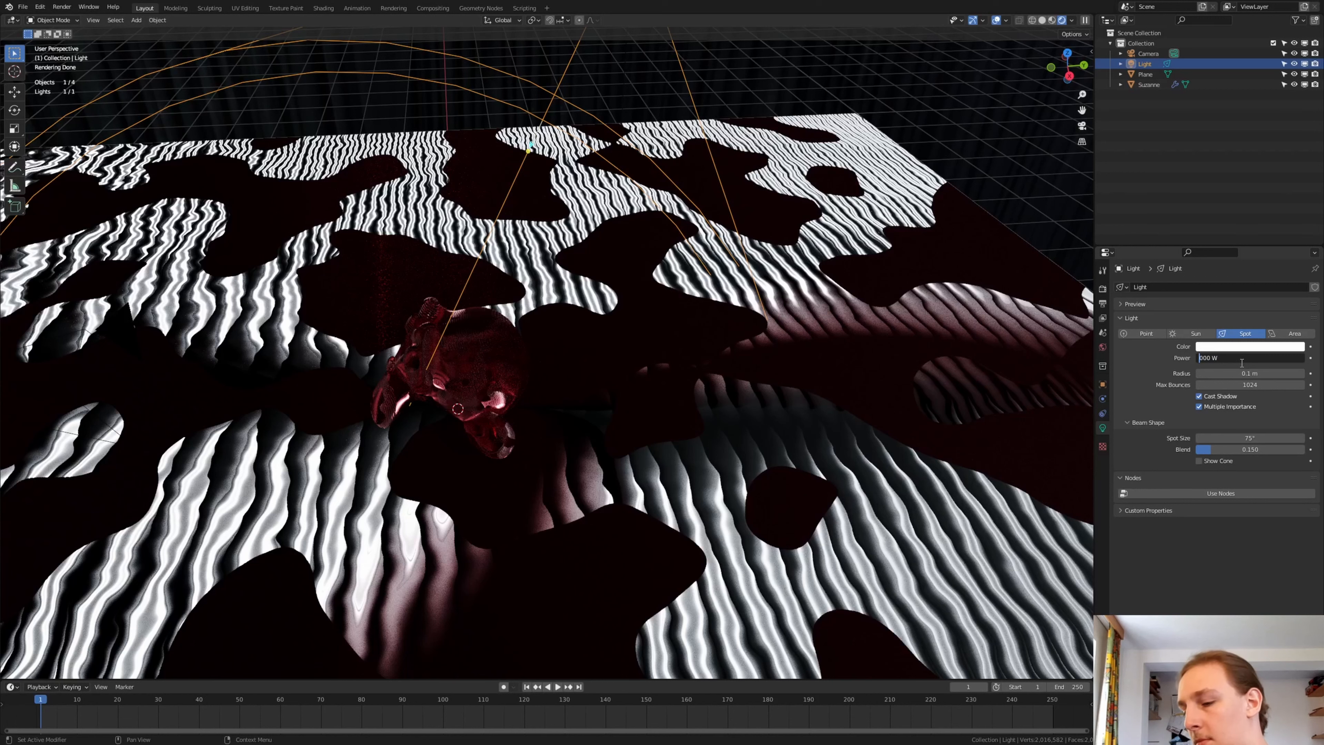
type("50")
key("Return")
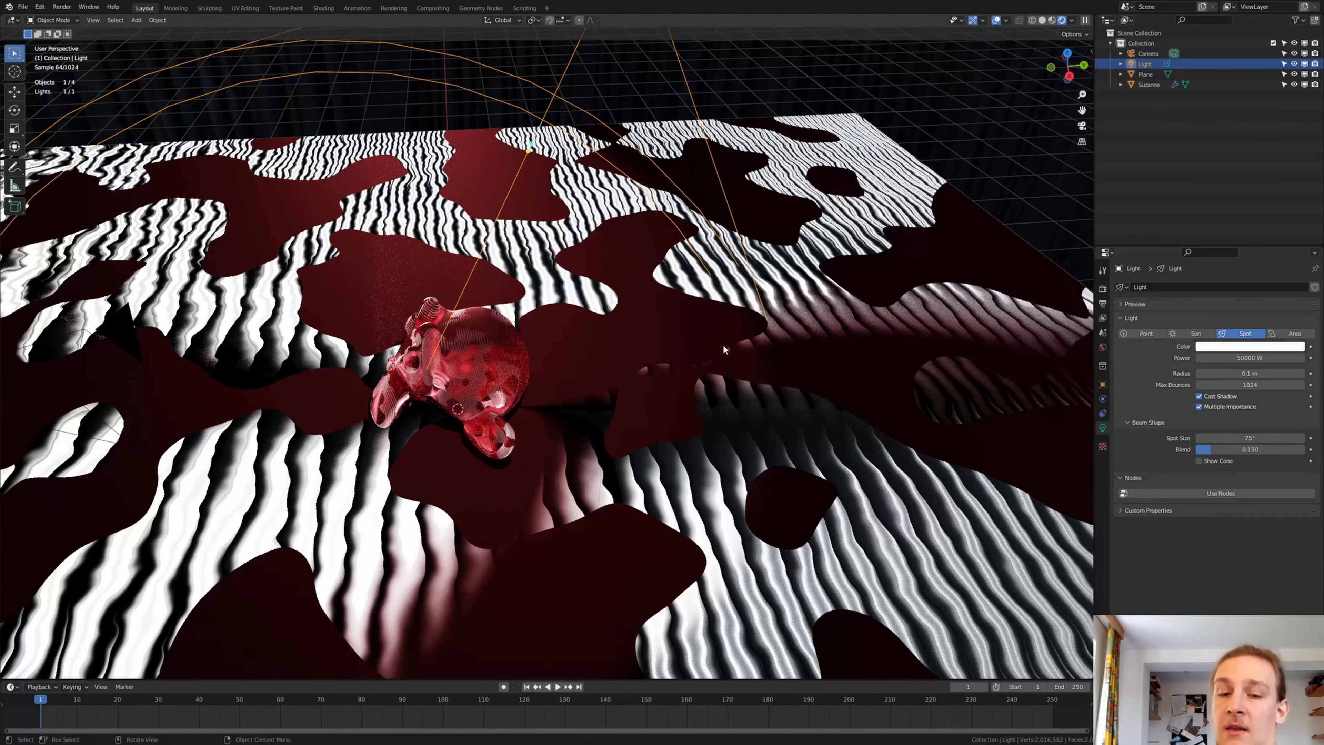
Add a Track To object constraint to the spot light.
left_click(1102, 415)
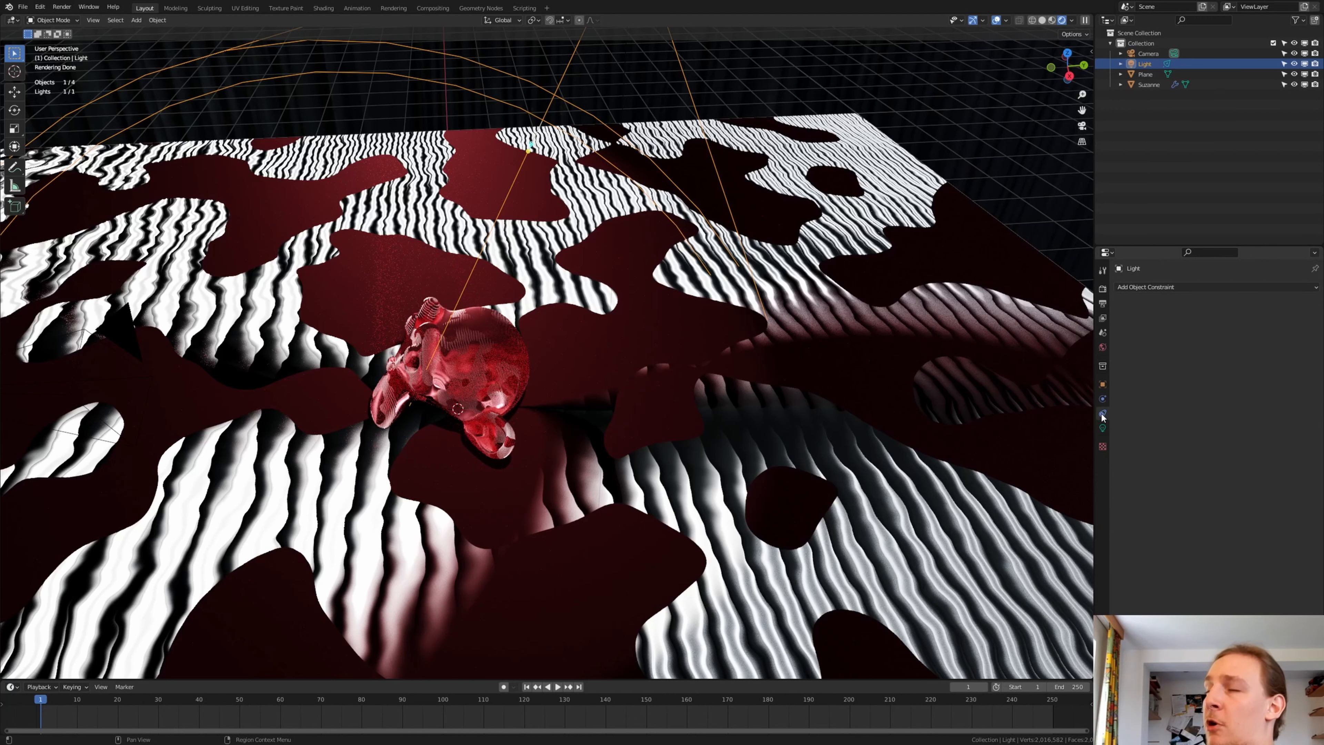
left_click(1199, 287)
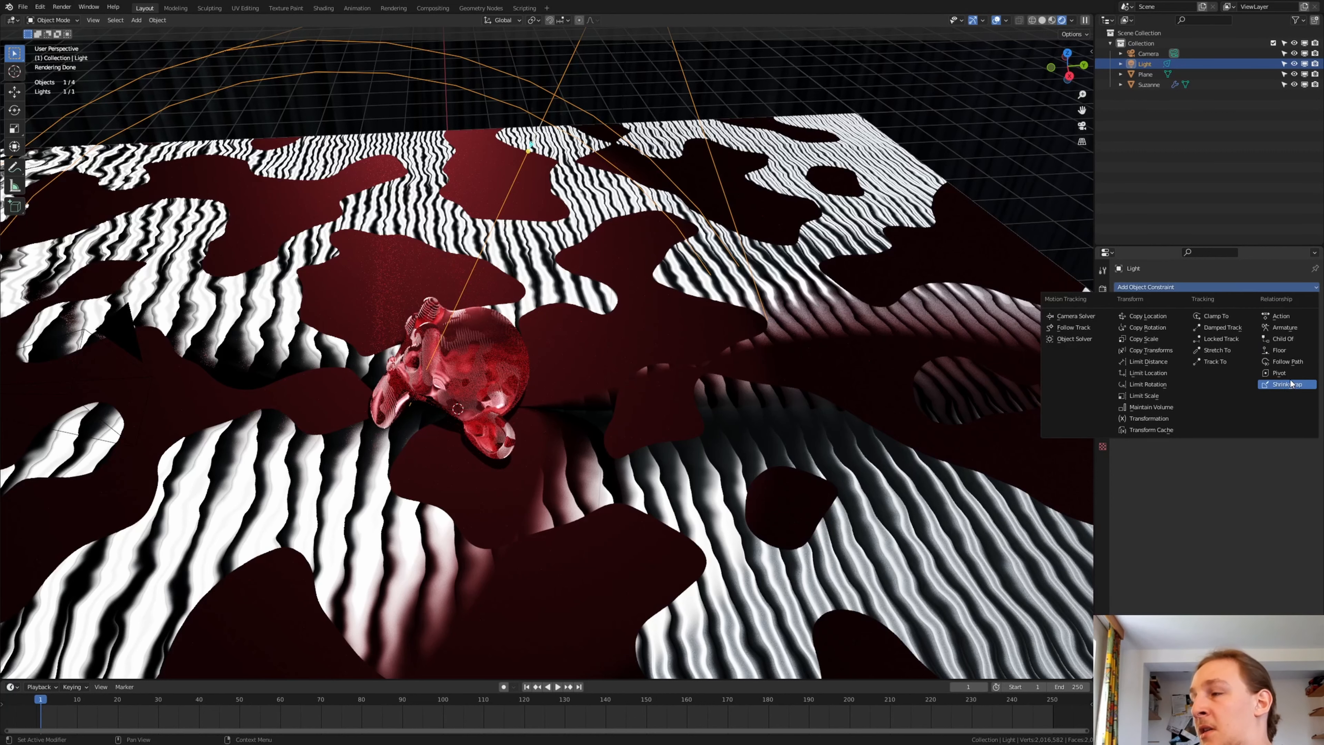
left_click(1220, 362)
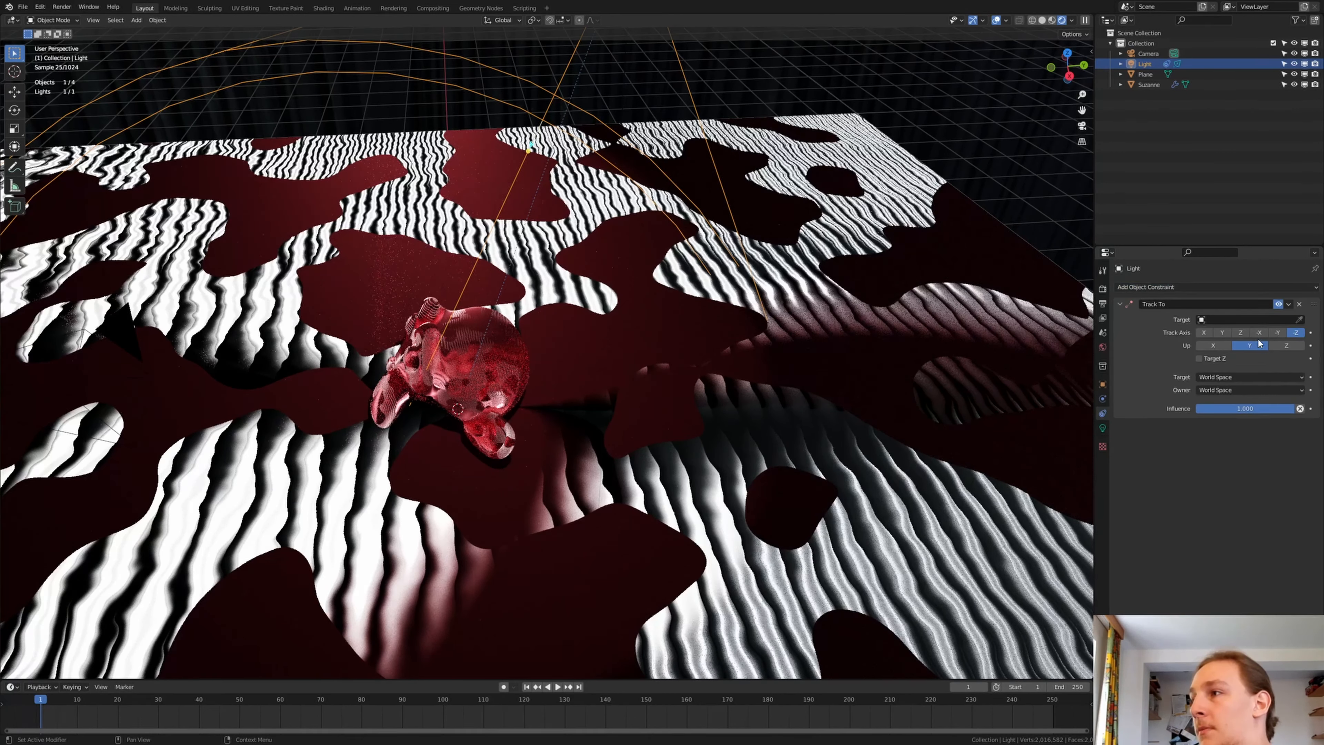
Target the spot light's Track To constraint at Suzanne and duplicate the light to Suzanne's opposite side in the top view.
left_click(1250, 319)
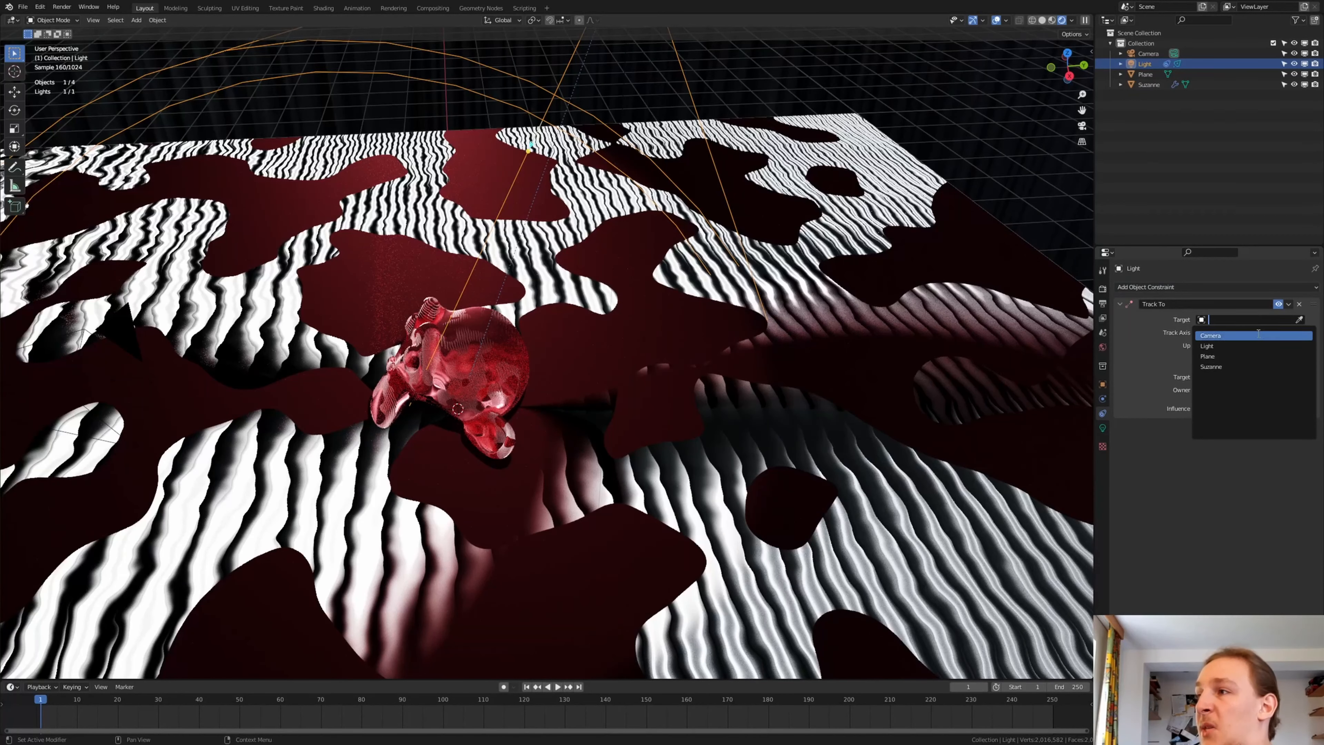
left_click(1251, 367)
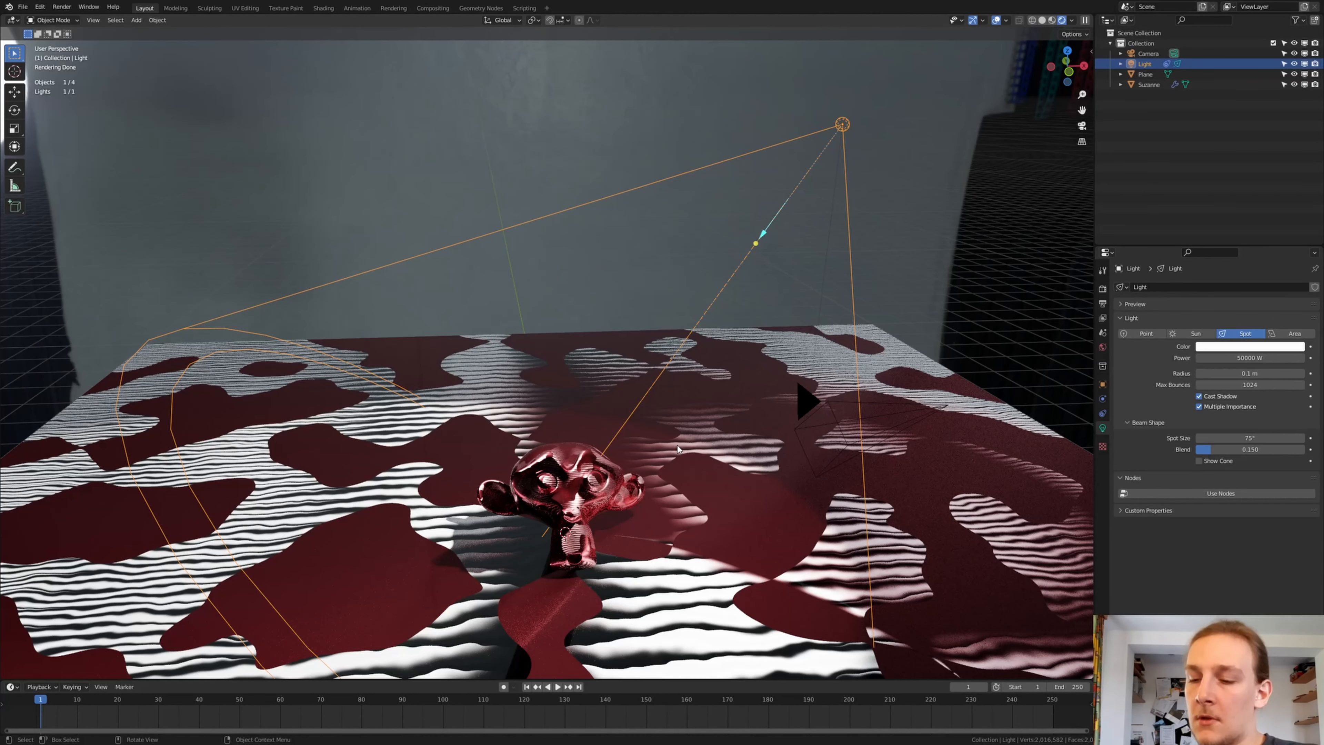
key("KP_7")
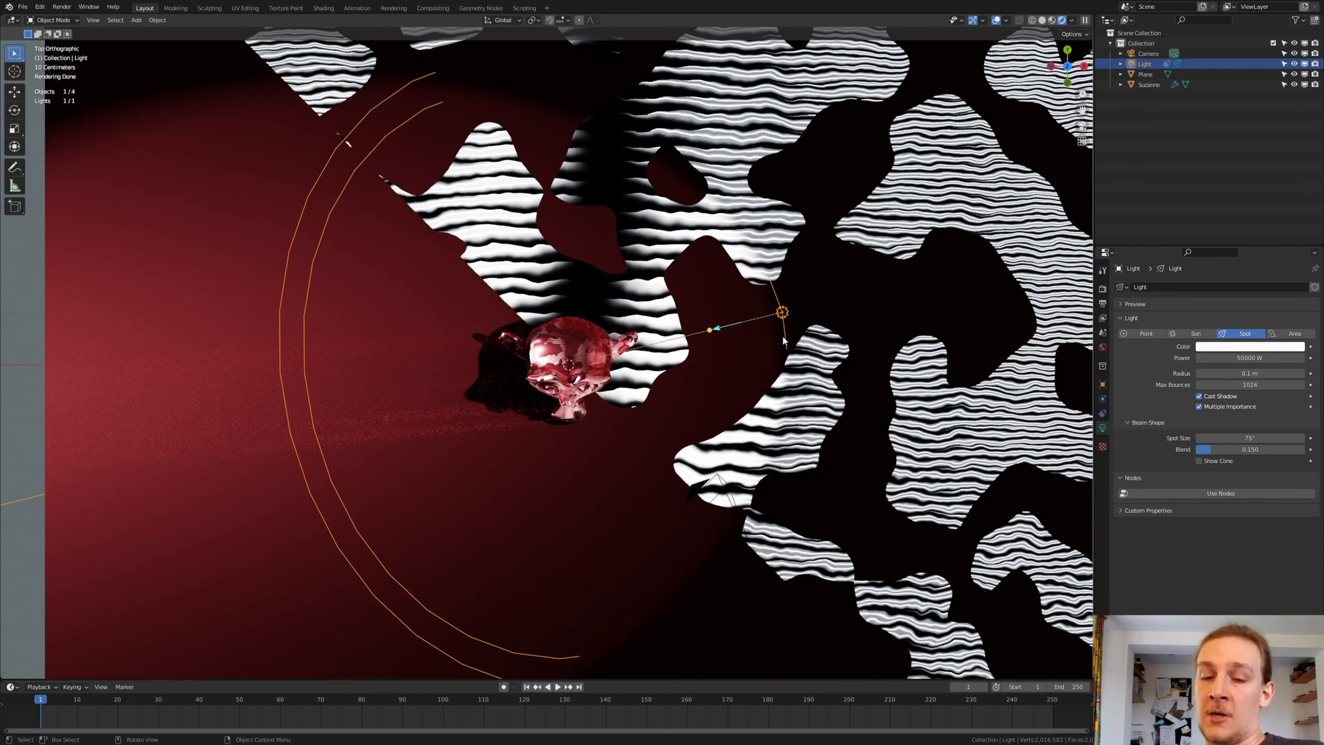
key("shift+d")
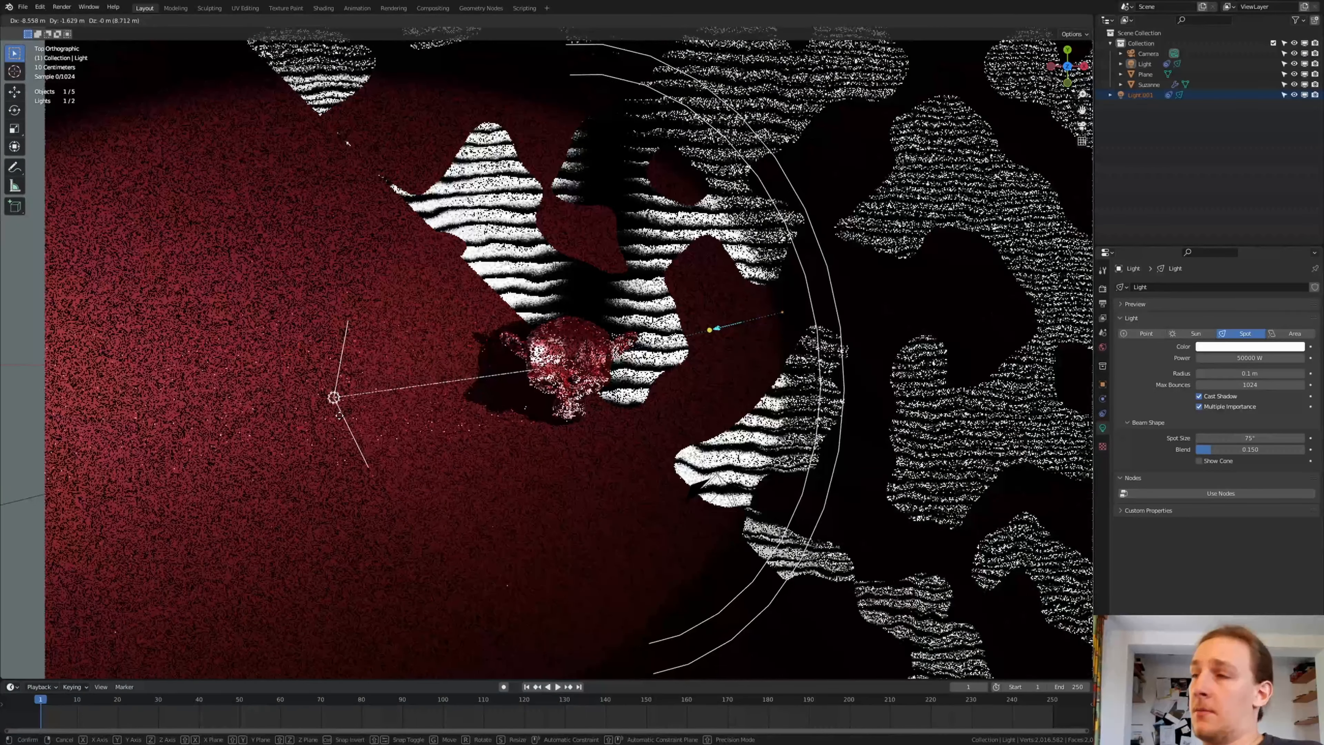
left_click(344, 513)
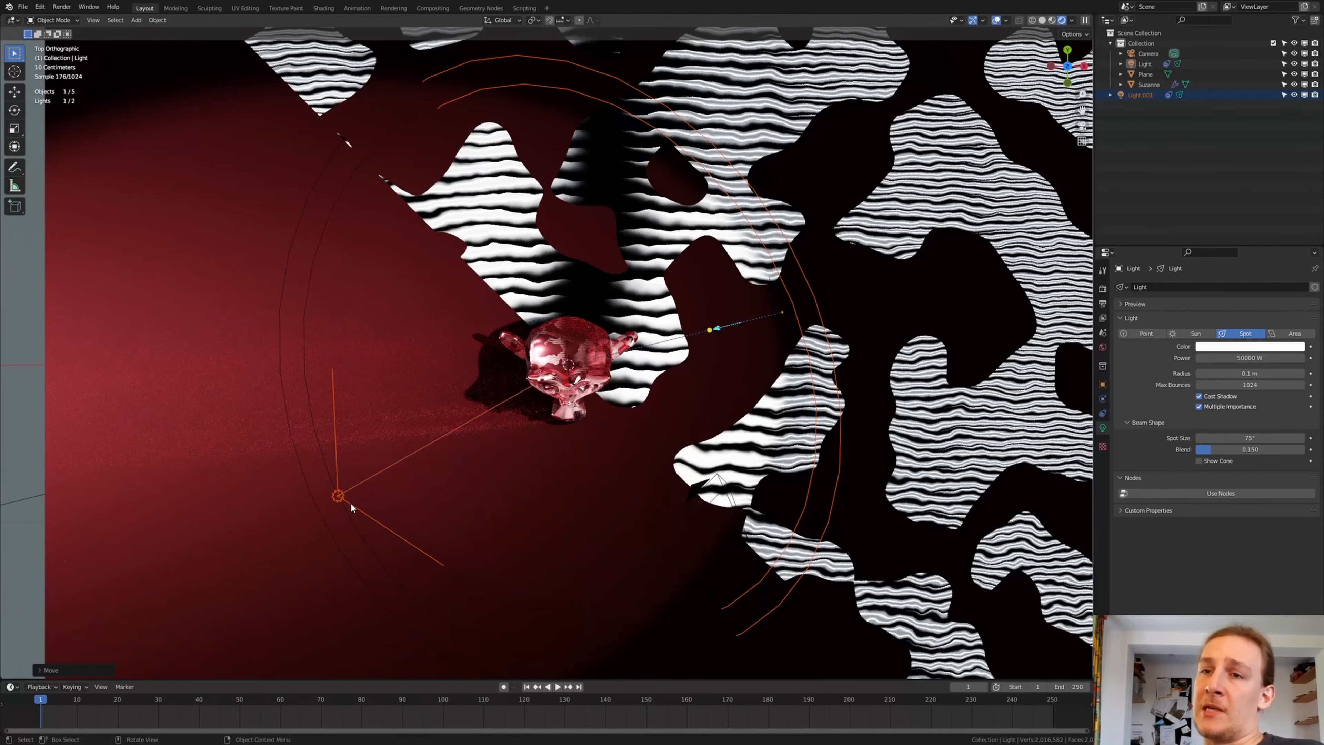
Set the duplicated spot light's power to 25000 W.
left_click(337, 500)
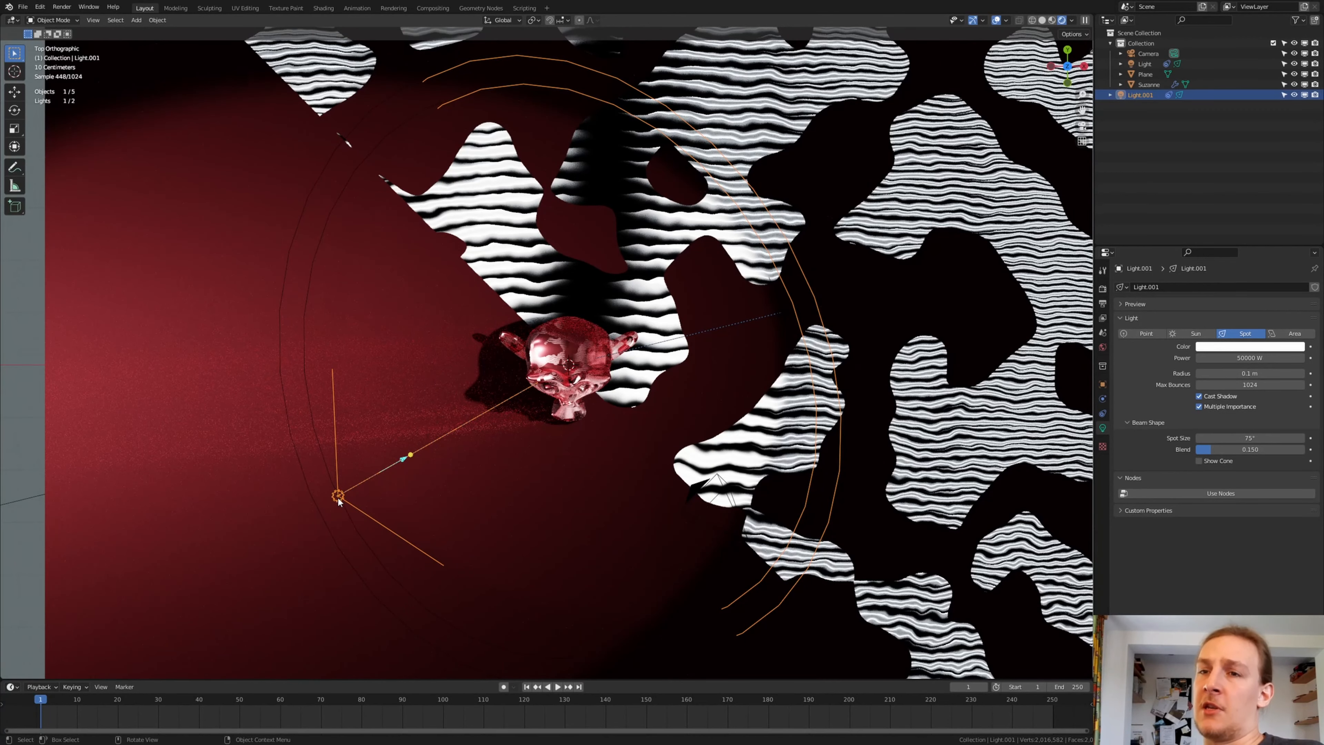
left_click(1270, 357)
type("25000")
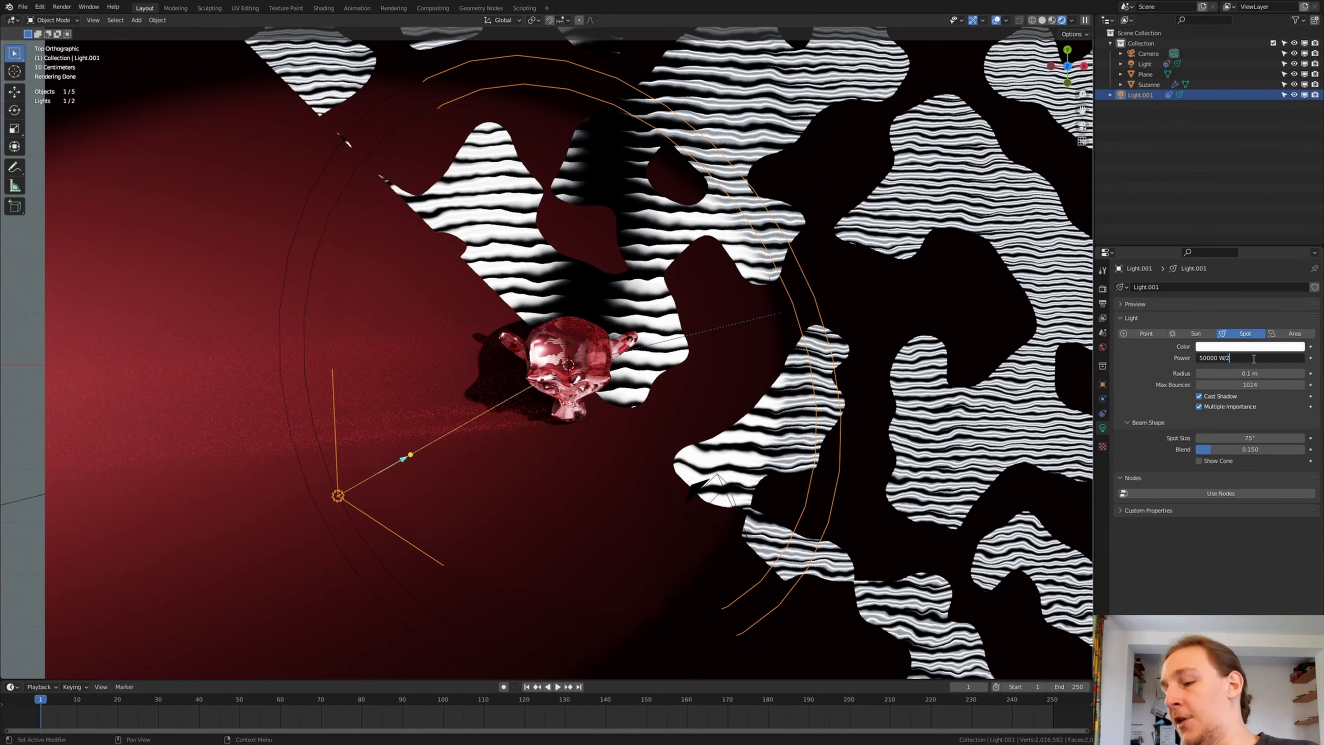
key("Return")
Duplicate the 25000 W spot light, place the copy in front of Suzanne, and return to the camera view.
key("shift+d")
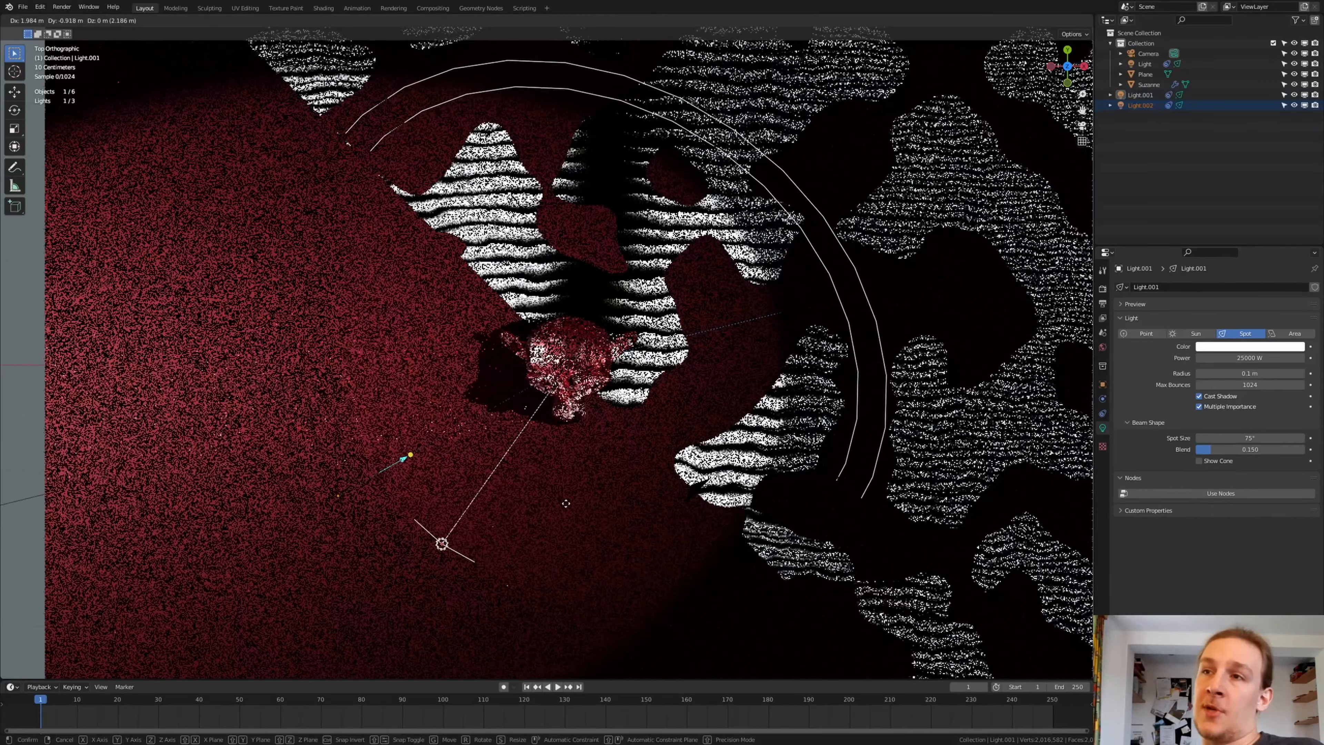
left_click(724, 531)
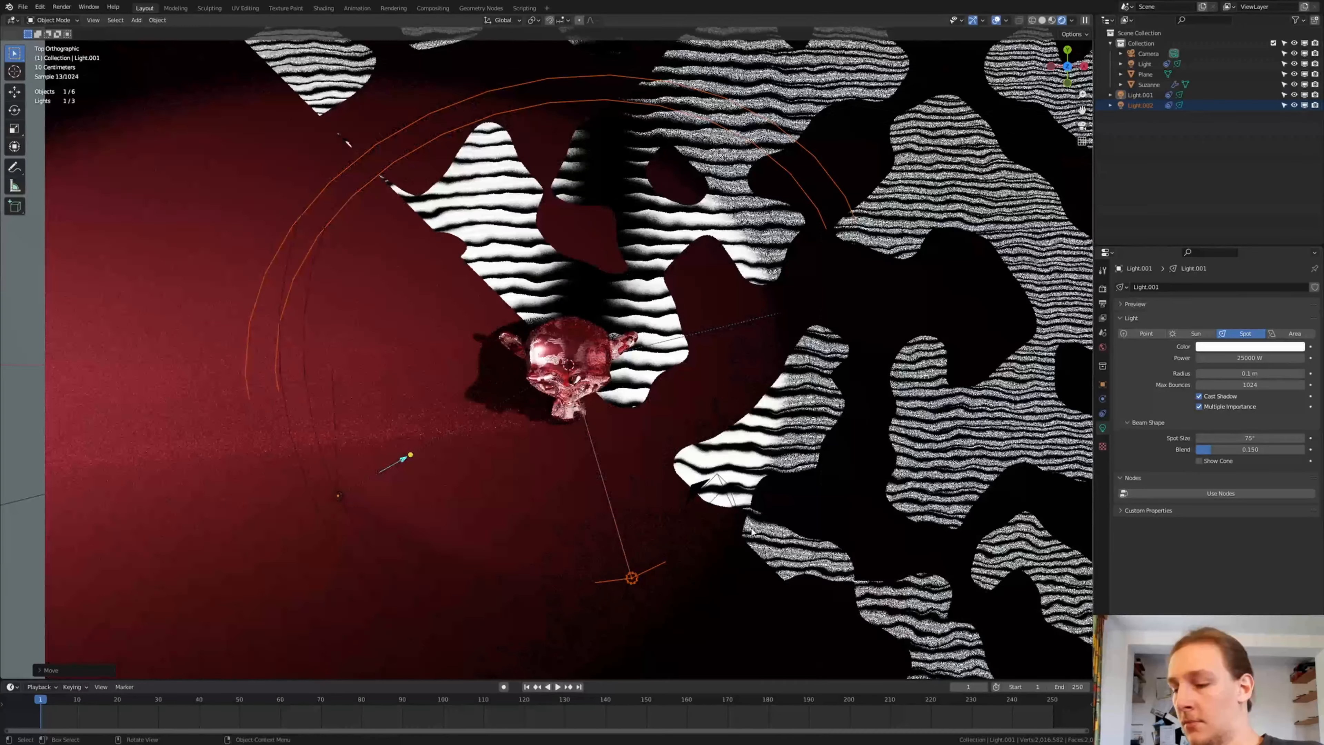
key("KP_0")
scroll(730, 469, "up", 3)
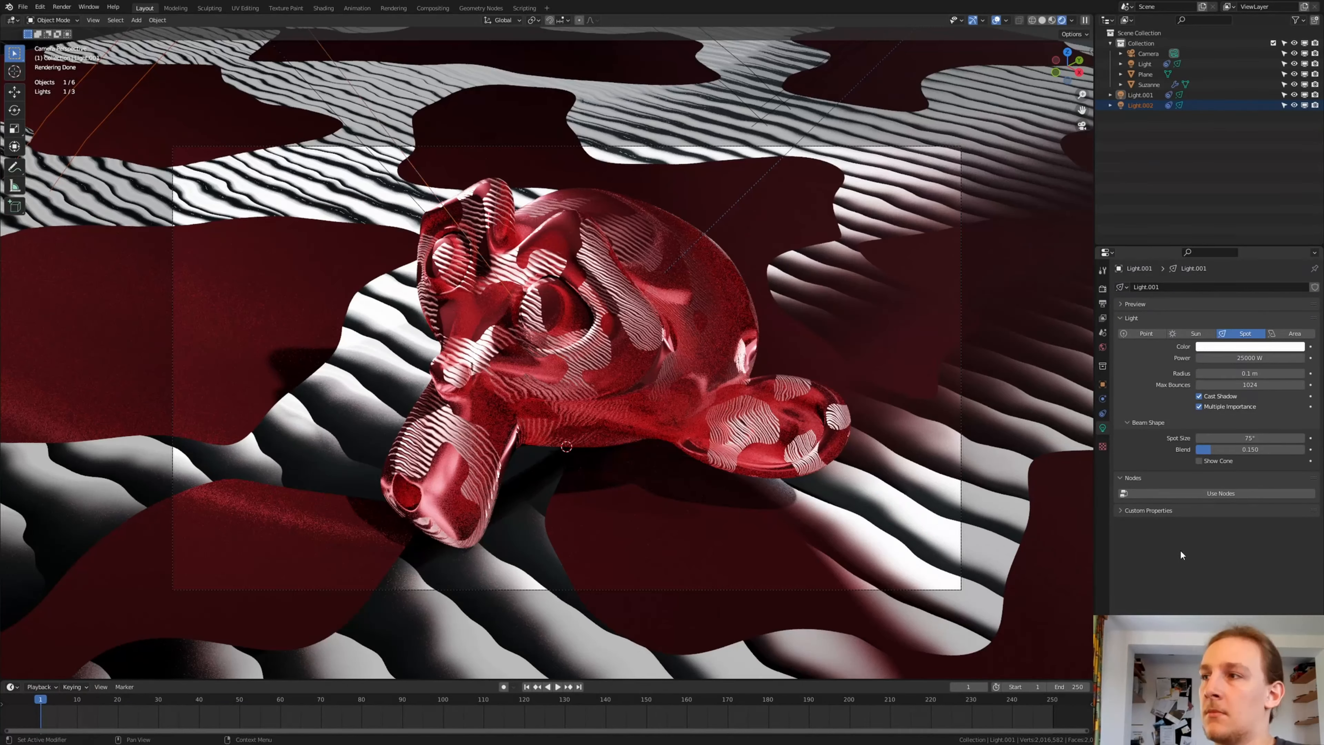
Change the scene's color management look to a higher-contrast option in the render settings.
left_click(1104, 289)
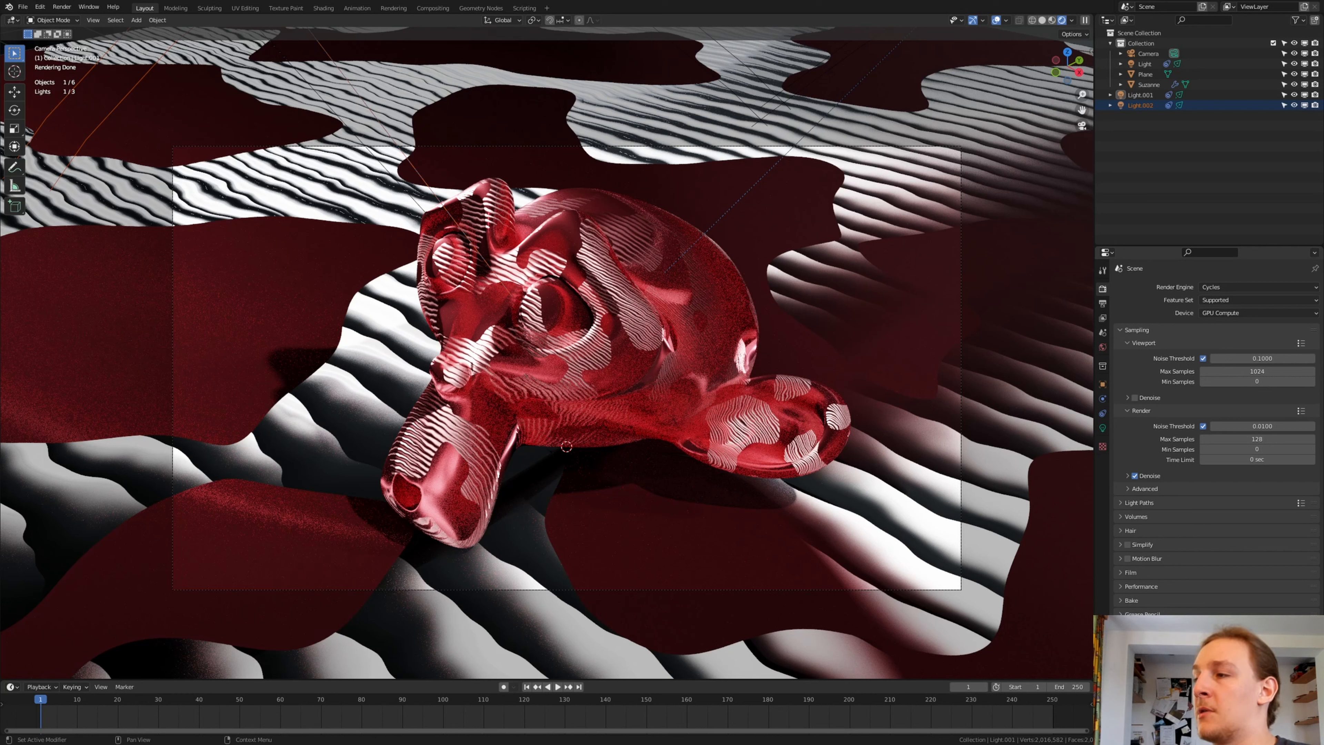
left_click(1257, 685)
left_click(1246, 656)
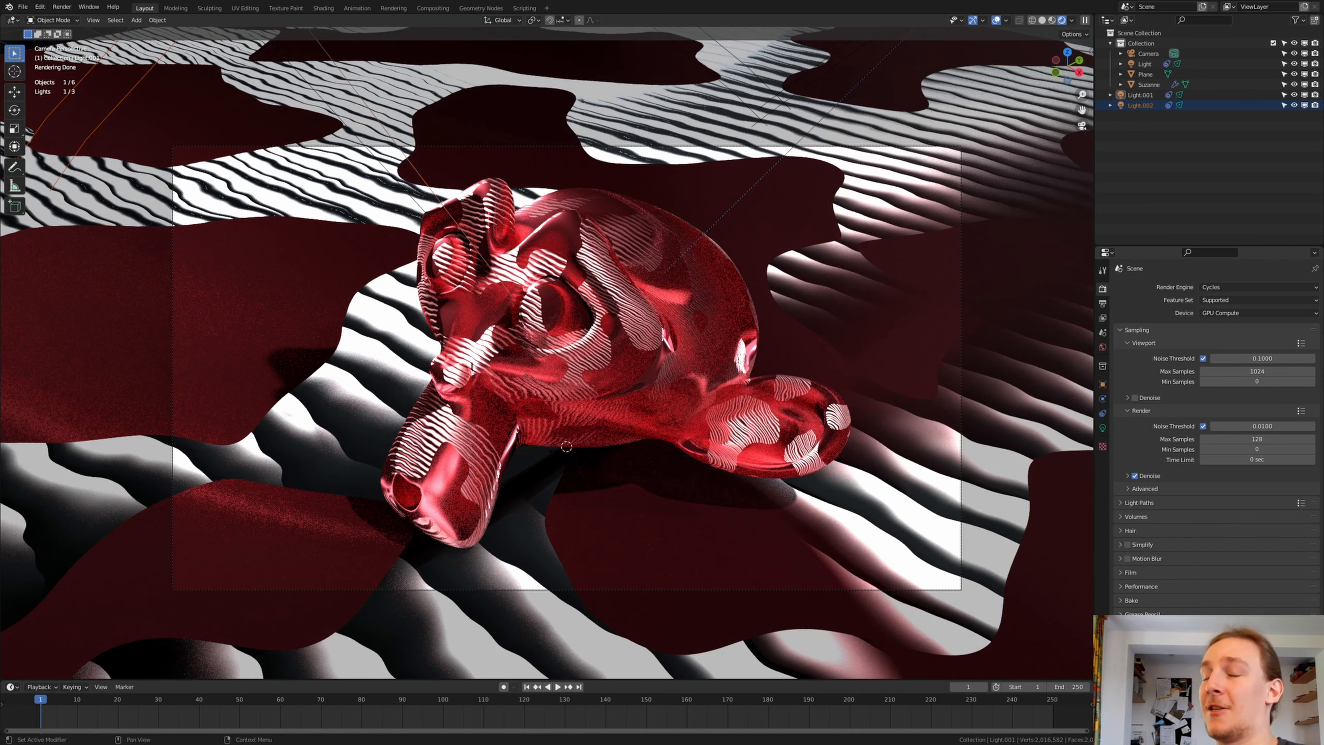
left_click(1257, 685)
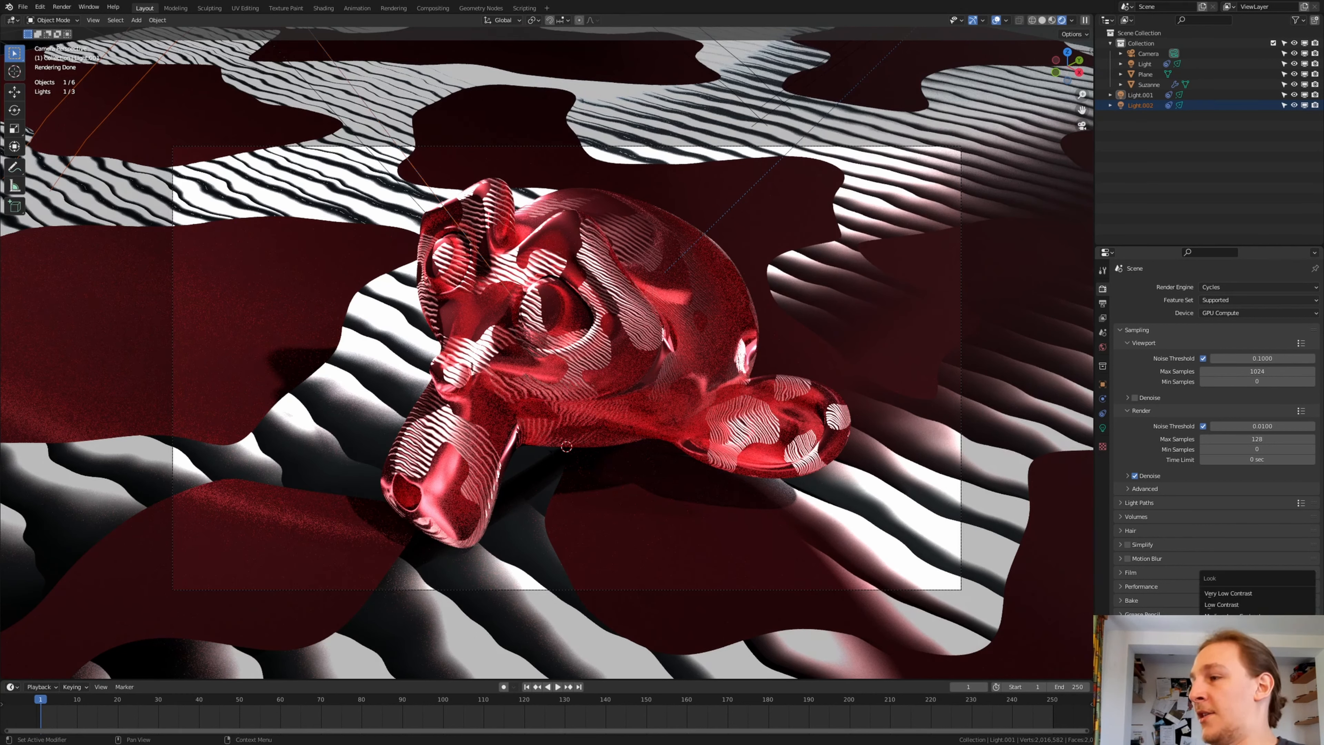
left_click(1246, 662)
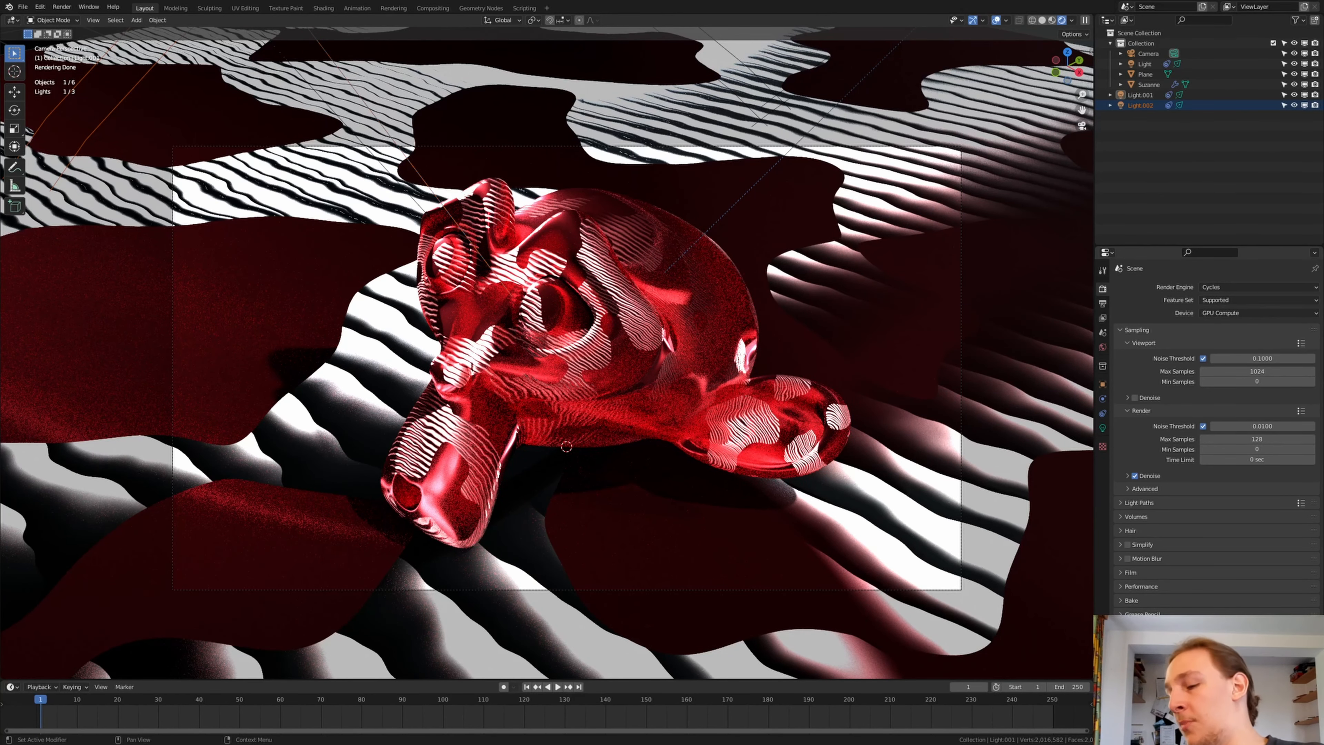
left_click(1246, 666)
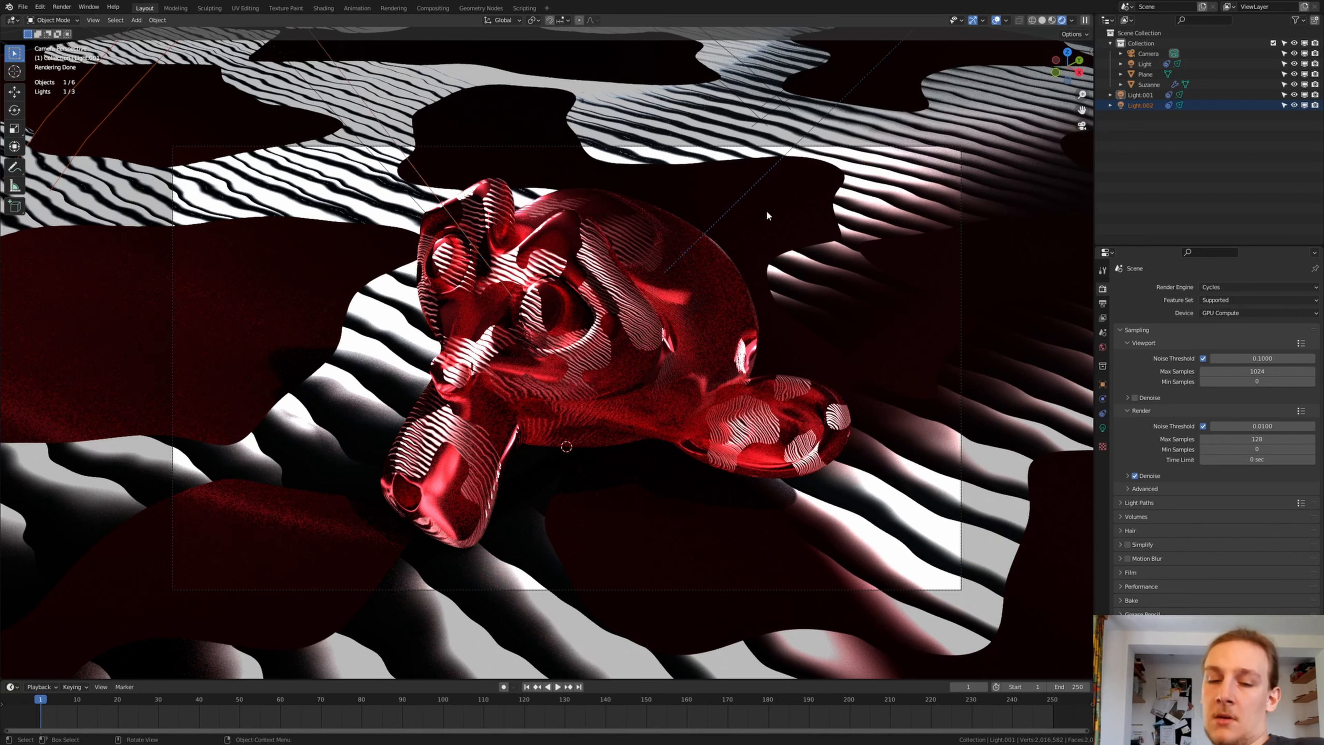
Add a Plain Axes empty to the scene.
key("shift+a")
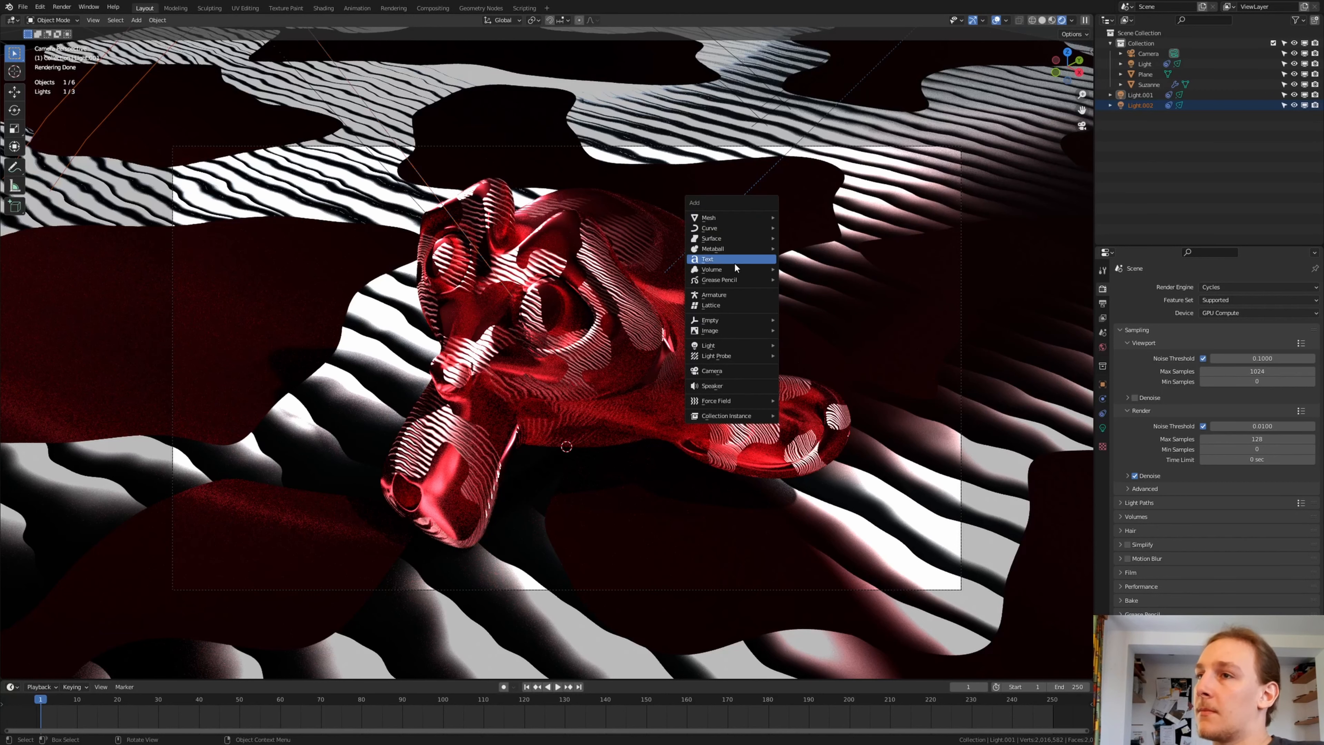
mouse_move(736, 325)
left_click(819, 320)
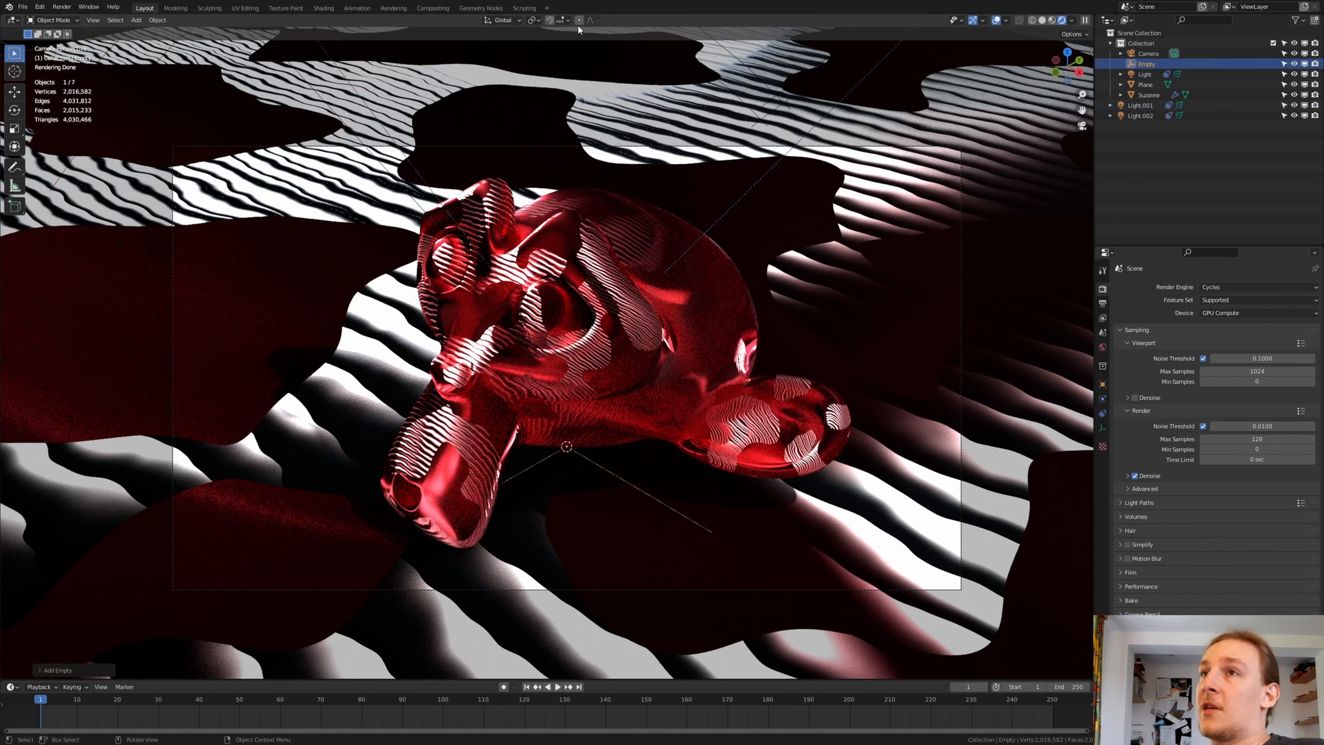
Move the empty onto the side of Suzanne's face beside the eye using Face snapping, and restore the snap mode to Increment.
left_click(566, 21)
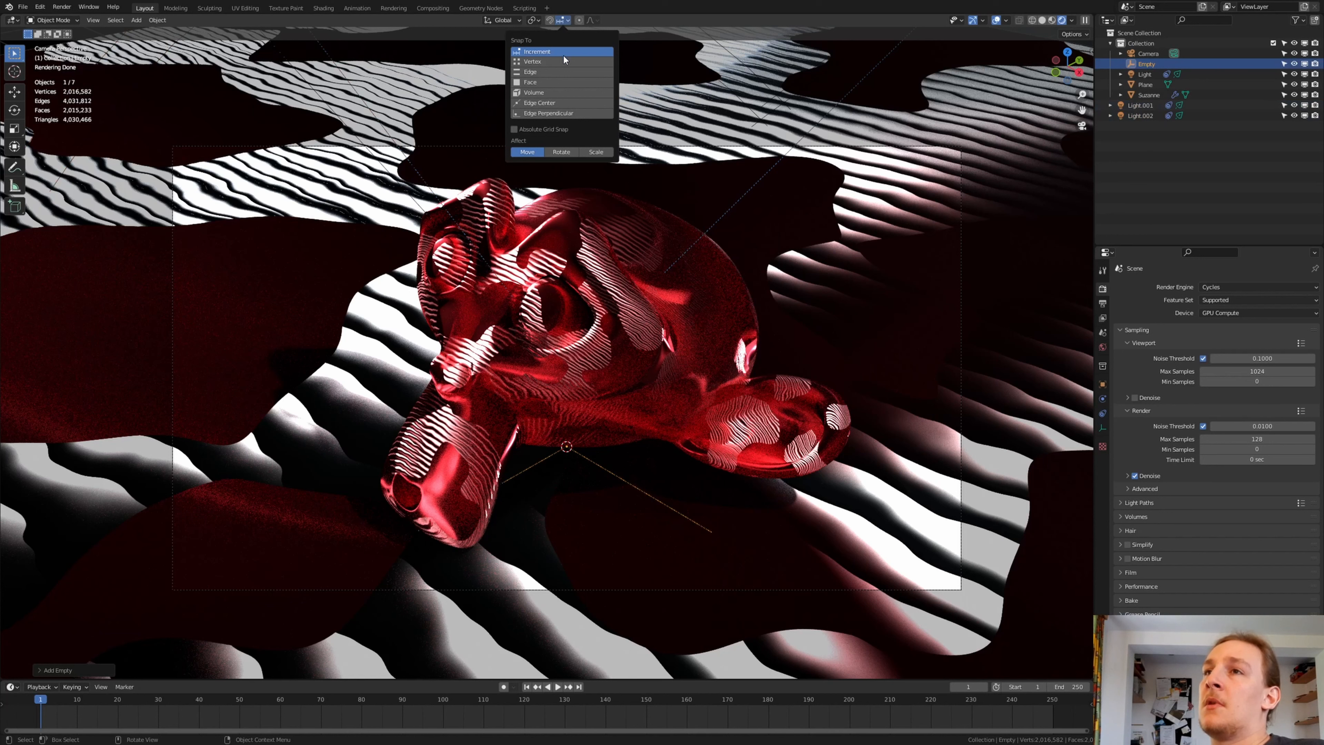
left_click(567, 81)
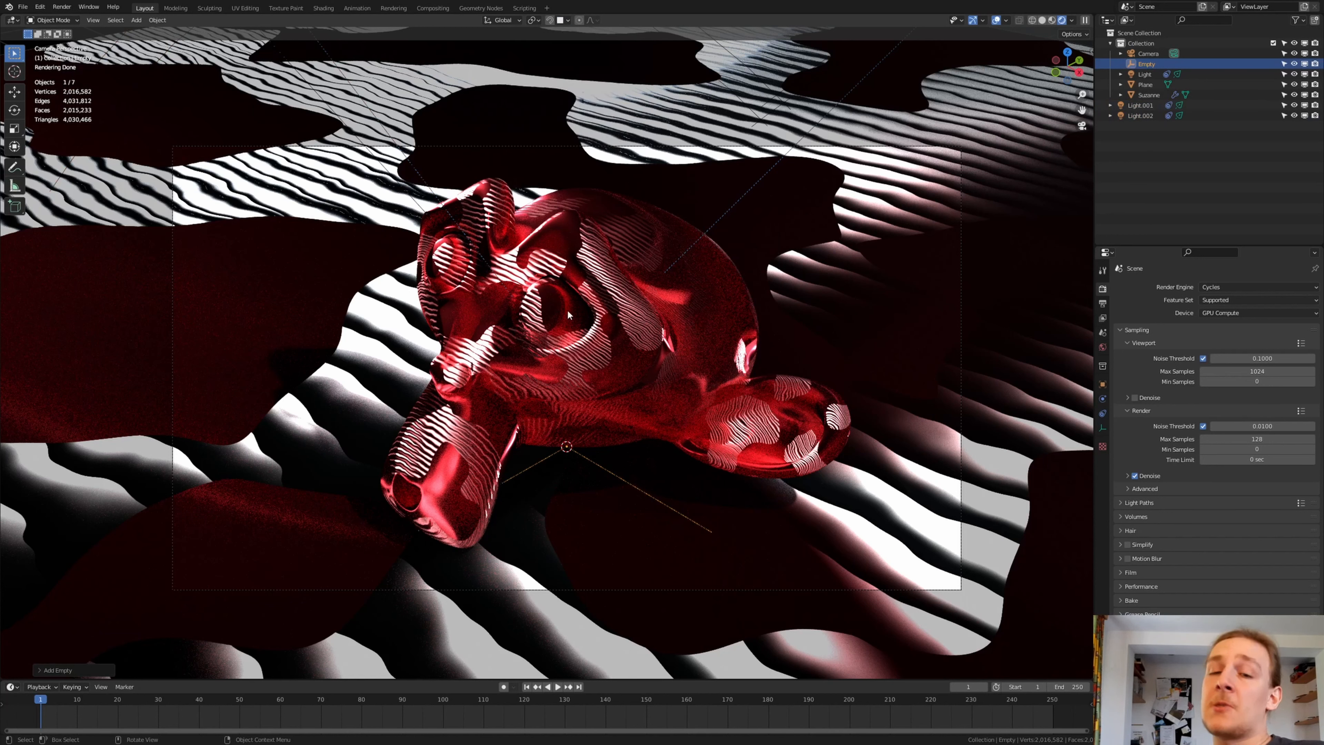
key("g")
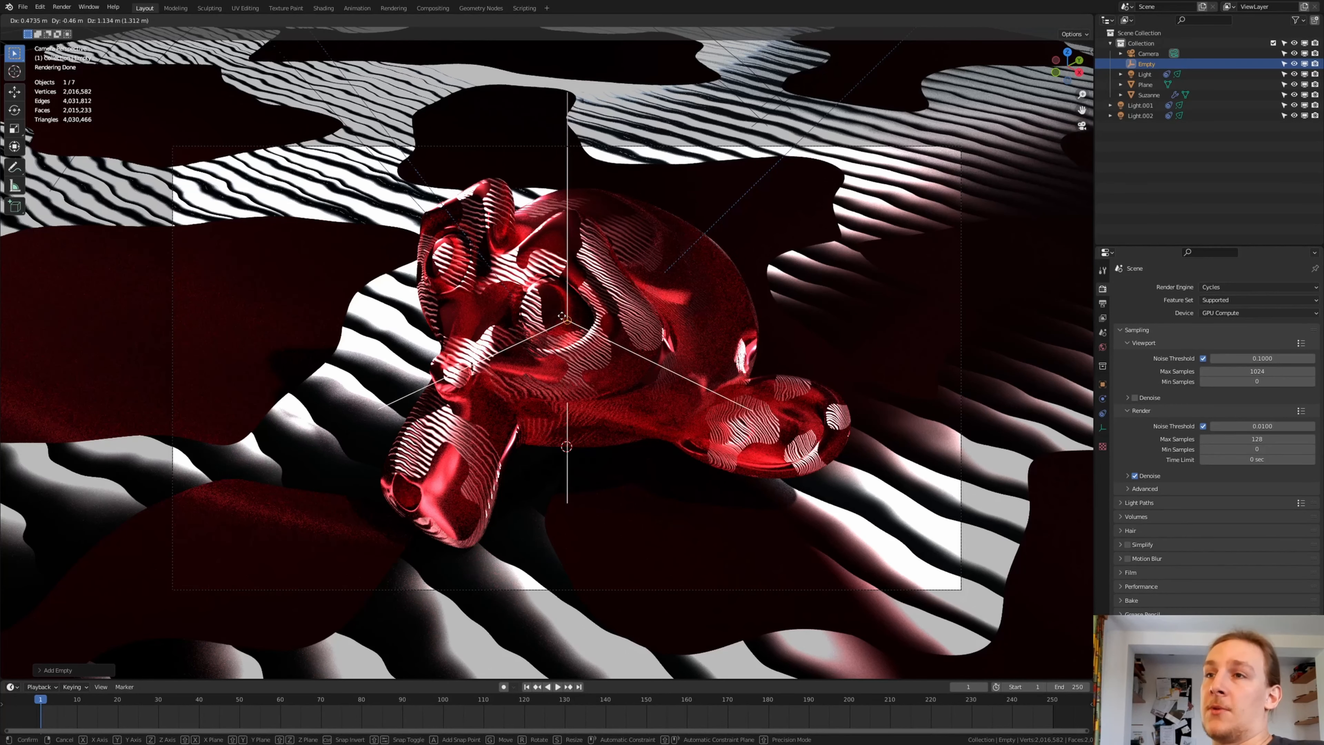
left_click(893, 207)
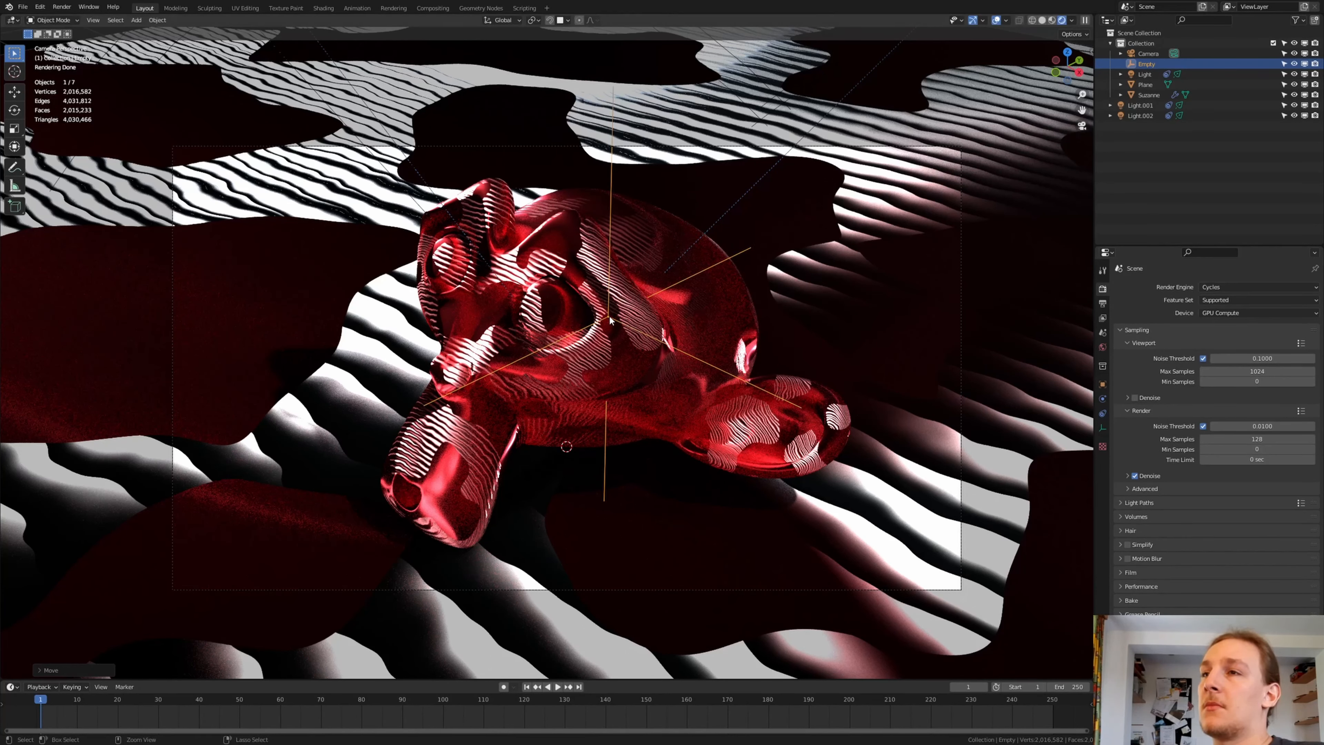
left_click(567, 19)
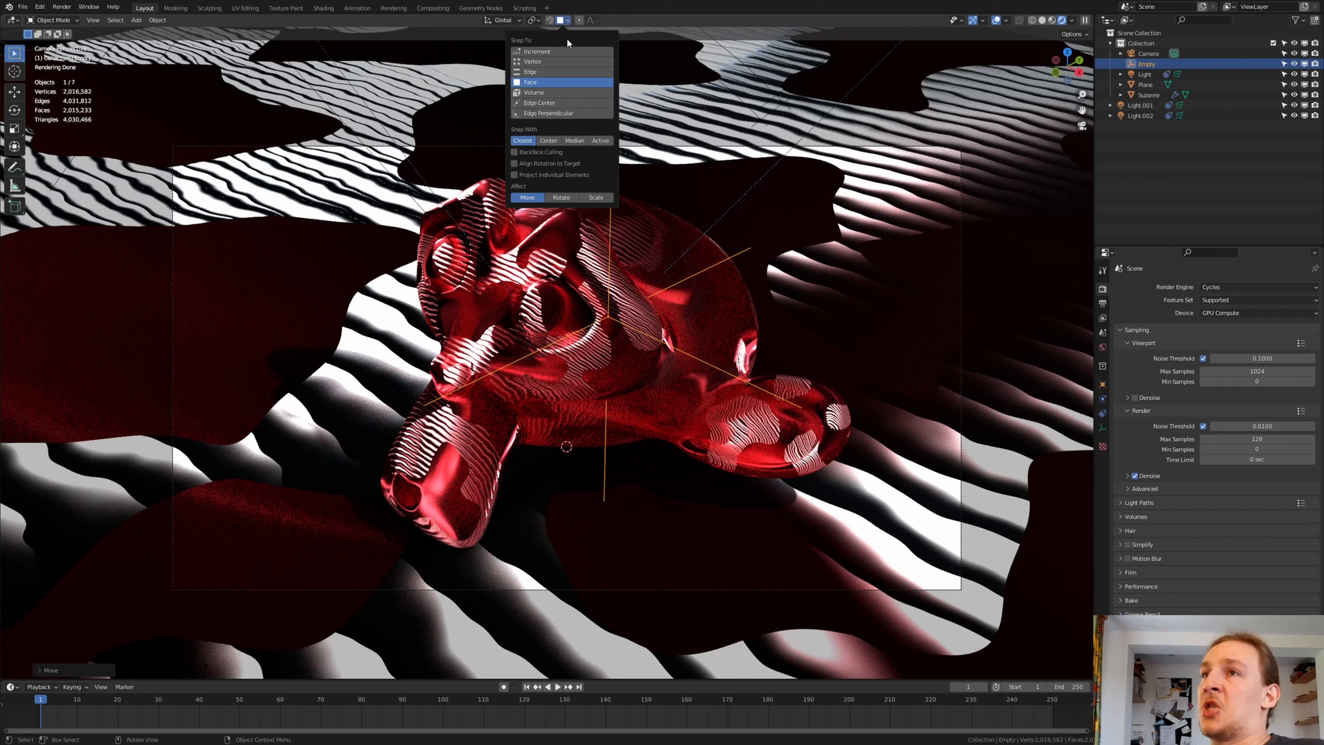
left_click(549, 51)
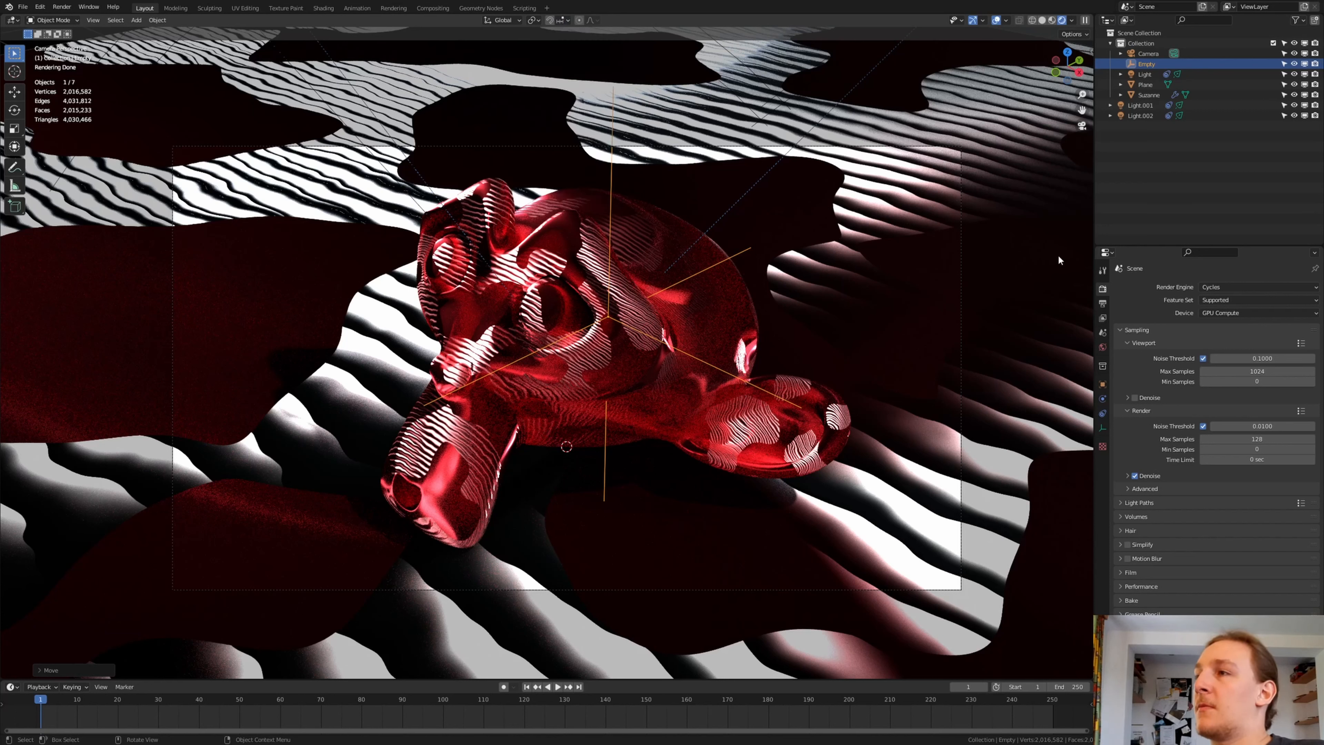
Enable depth of field on the camera with the Empty as its focus object.
left_click(964, 278)
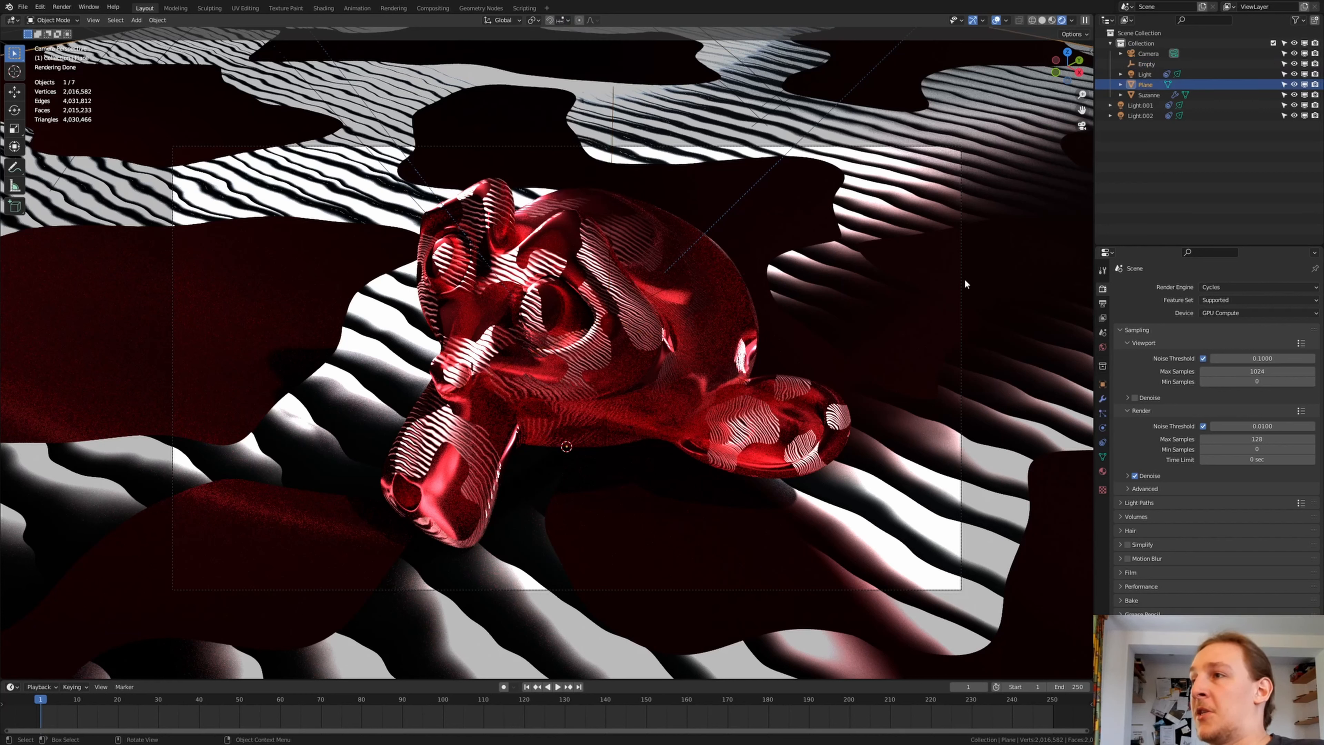
left_click(1137, 53)
left_click(1102, 427)
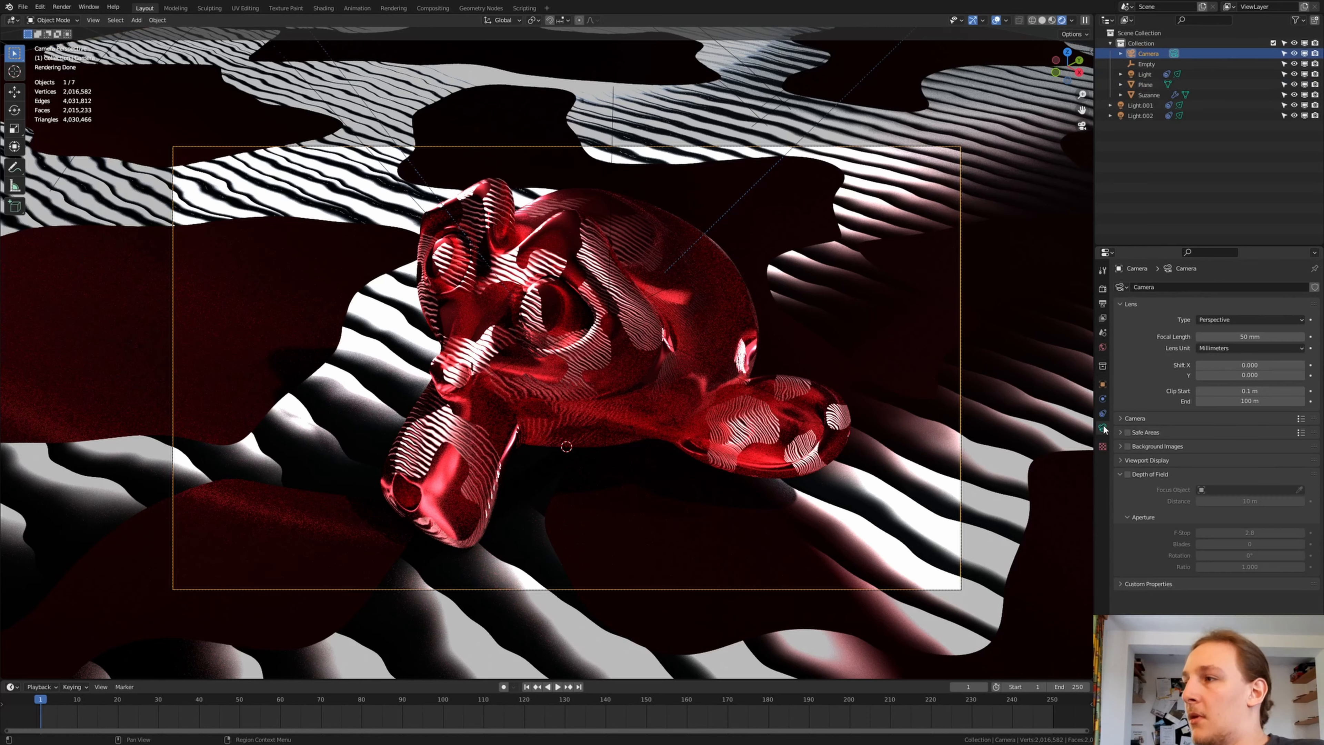
left_click(1129, 475)
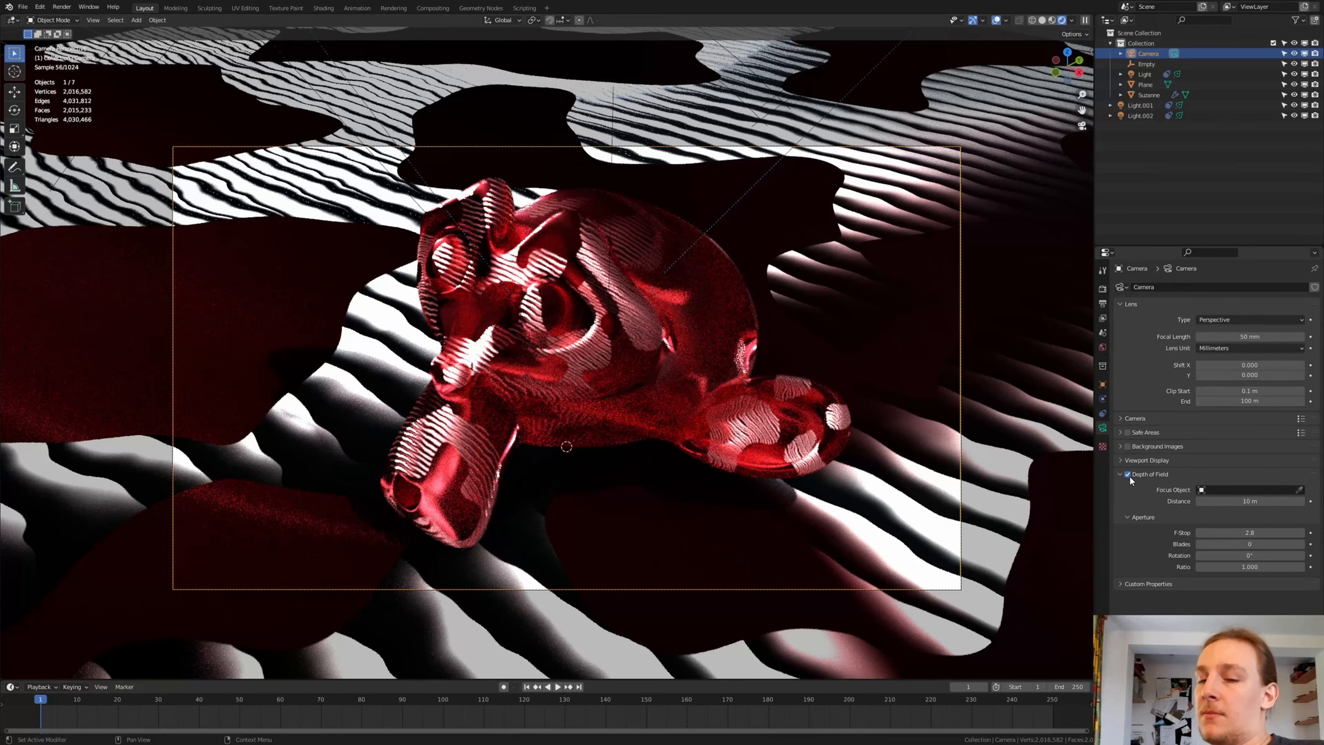
left_click(1222, 489)
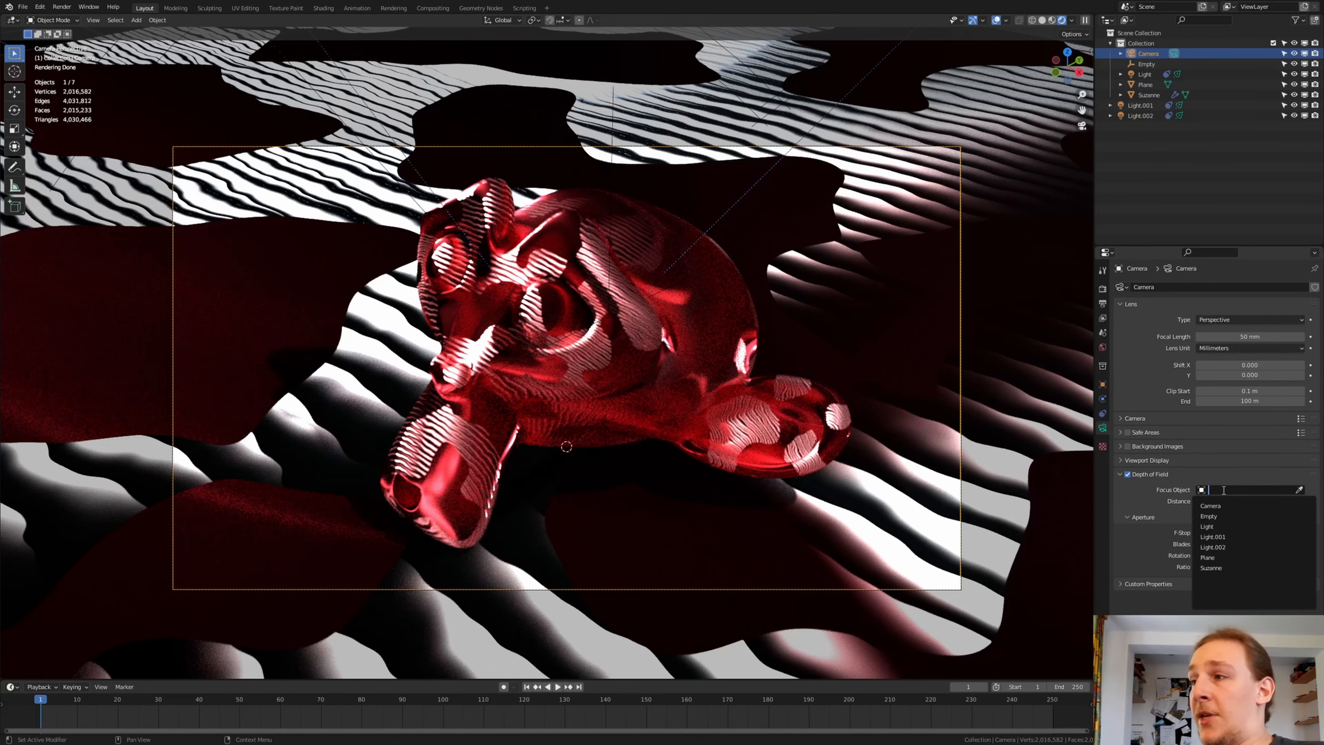
left_click(1230, 516)
Set the camera's aperture to an F-Stop of 0.5 with 16 blades.
left_click(1248, 532)
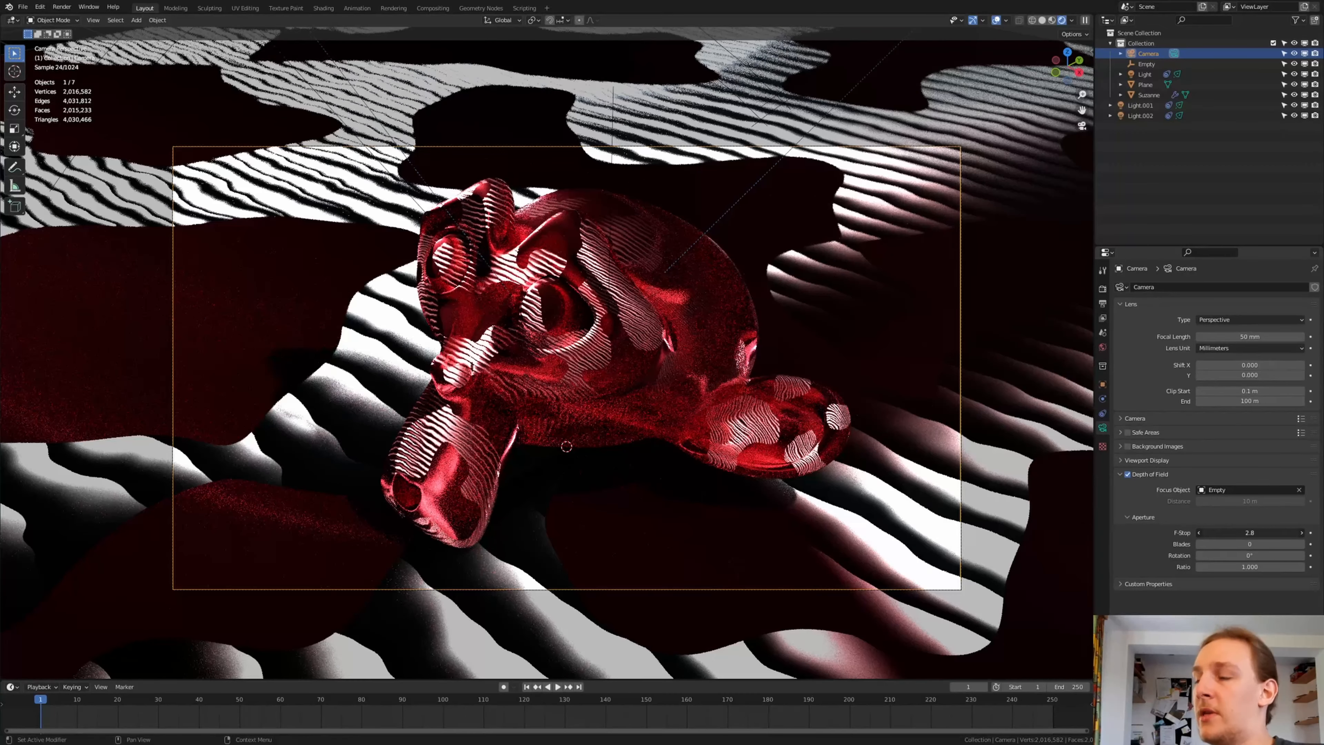
type("0.5")
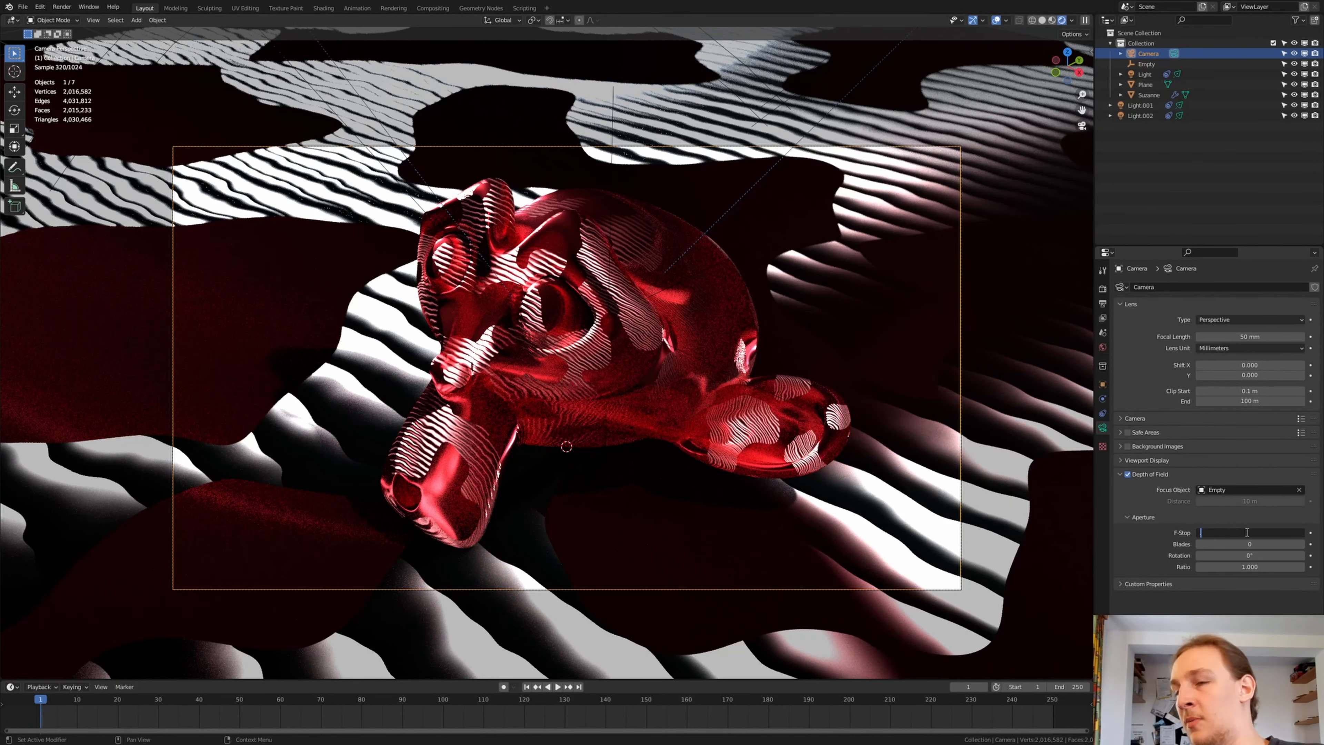
key("Return")
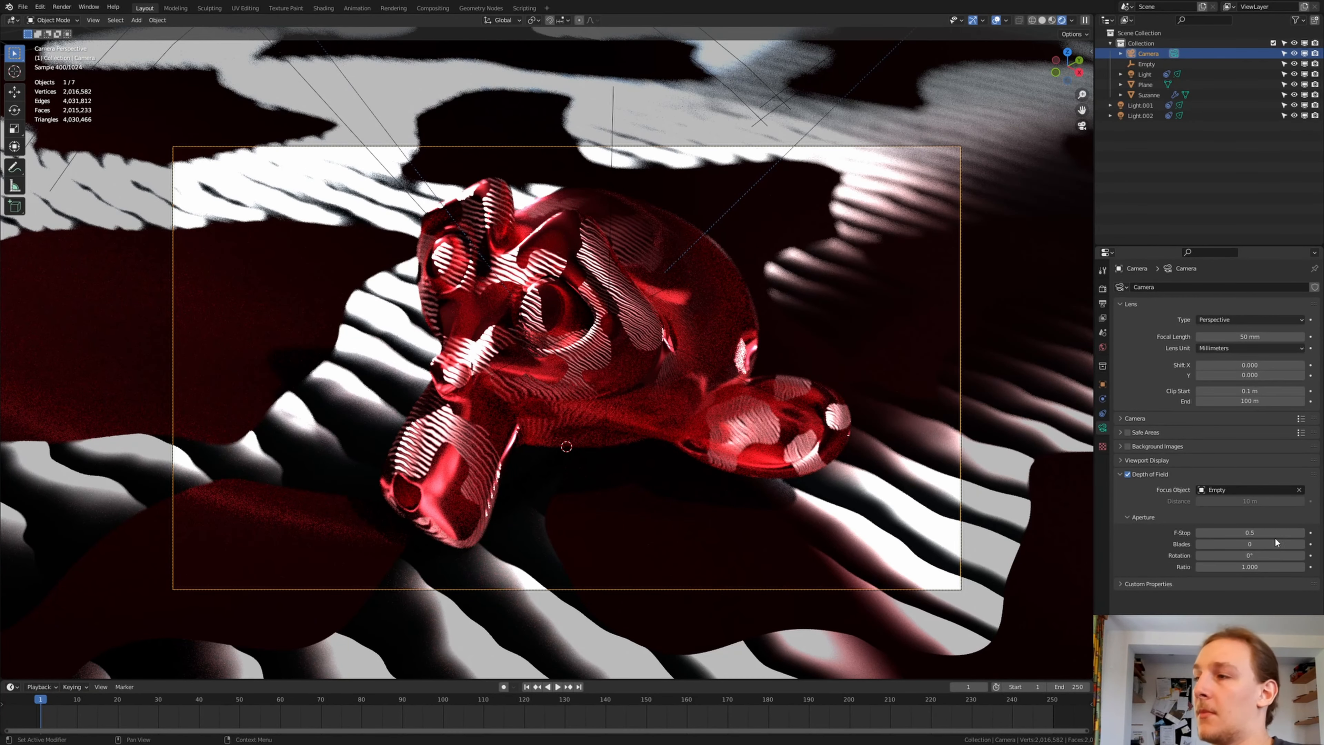
left_click(1261, 545)
type("16")
key("Return")
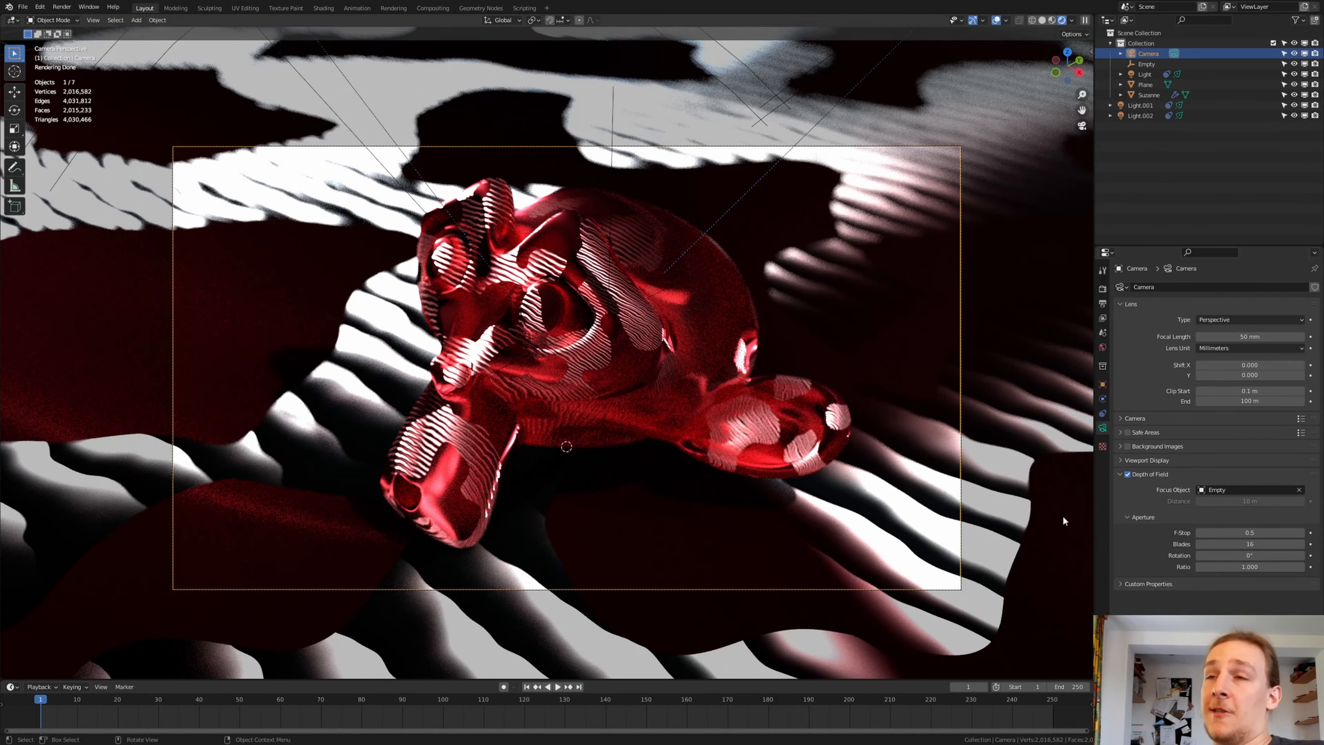
Save the file and render the final image from the camera.
key("ctrl+s")
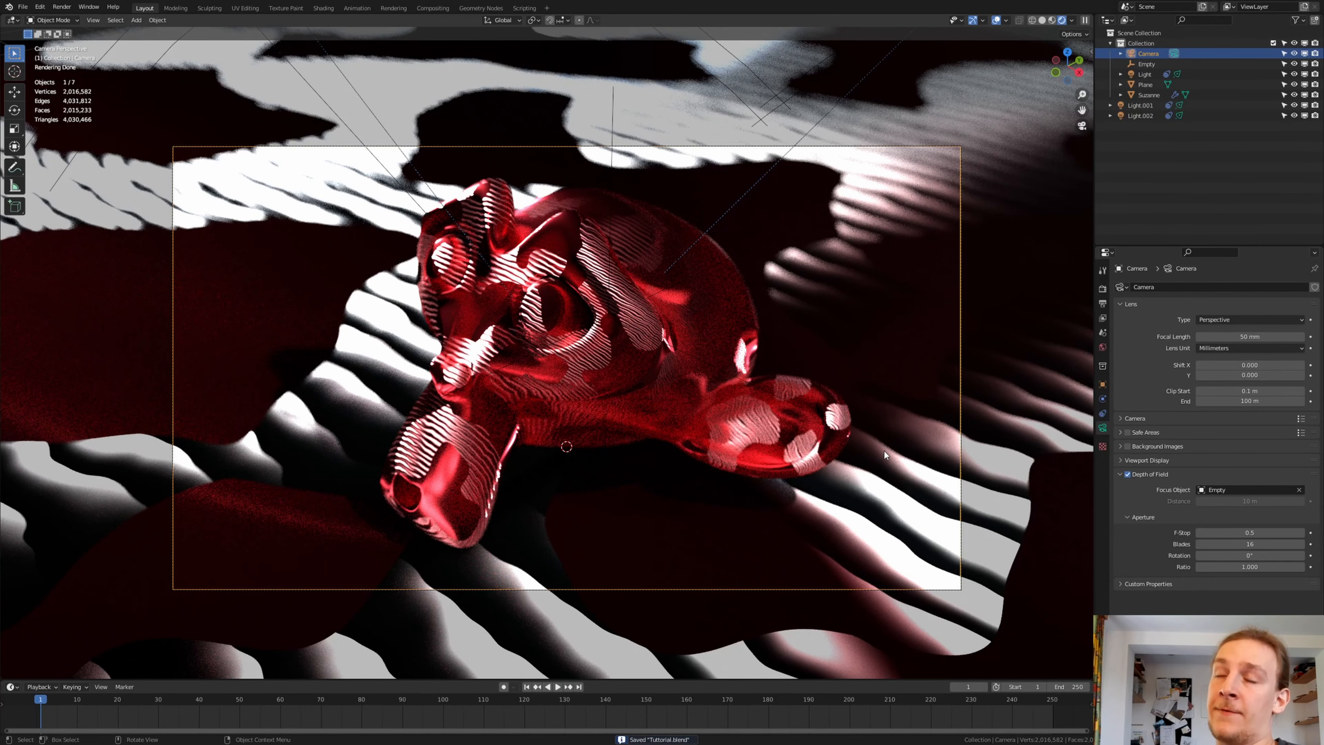
key("F12")
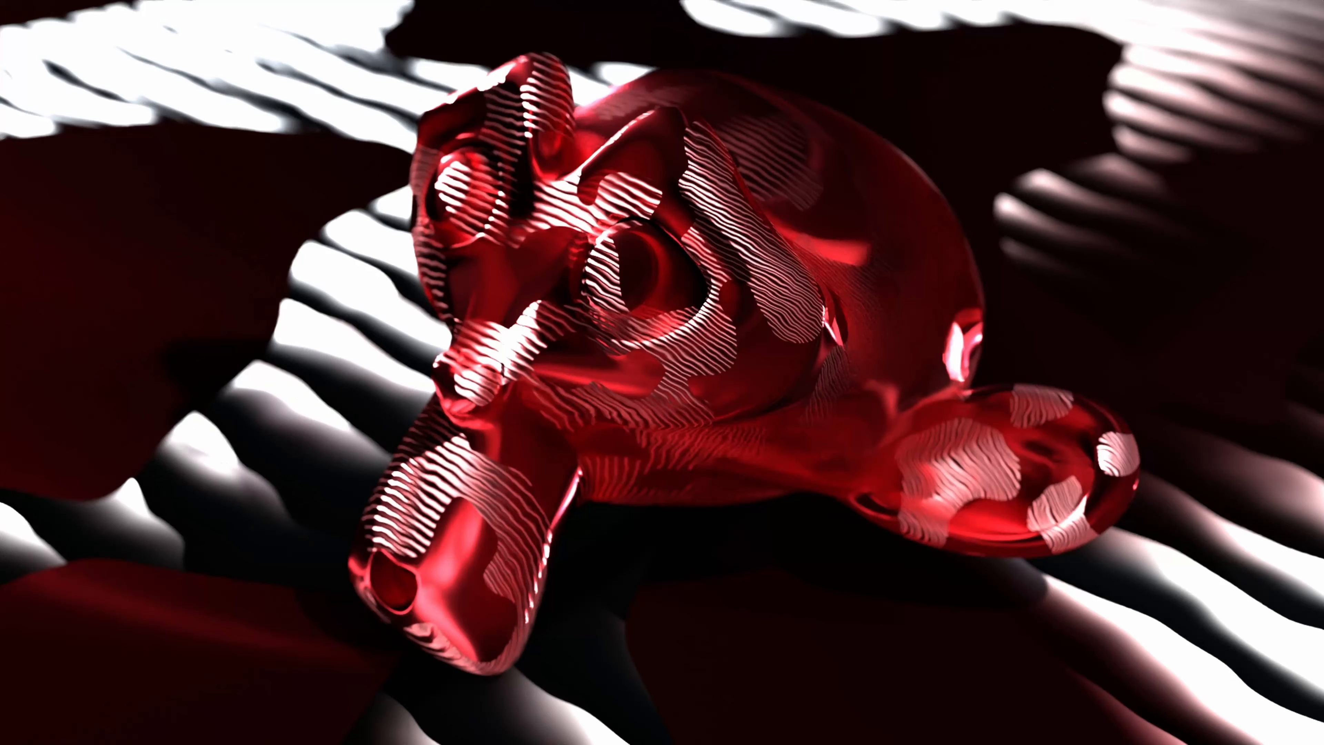